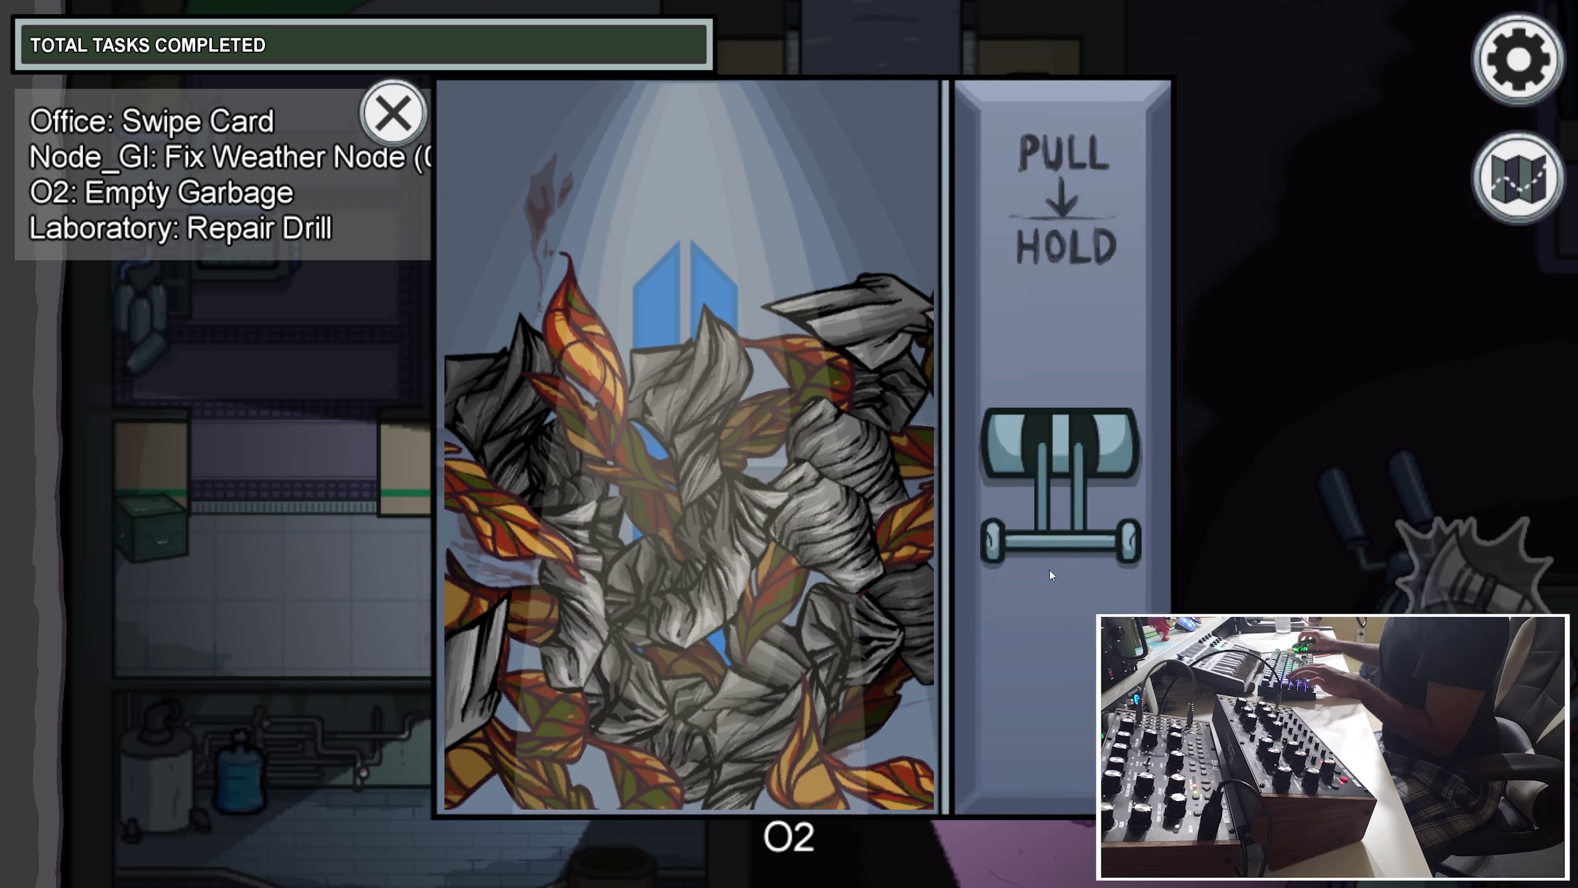
- Empty the O2 garbage chute, and start tracing a path through the weather node maze
{"action": "left_click_drag", "start_coordinate": [1065, 392], "coordinate": [1041, 539]}
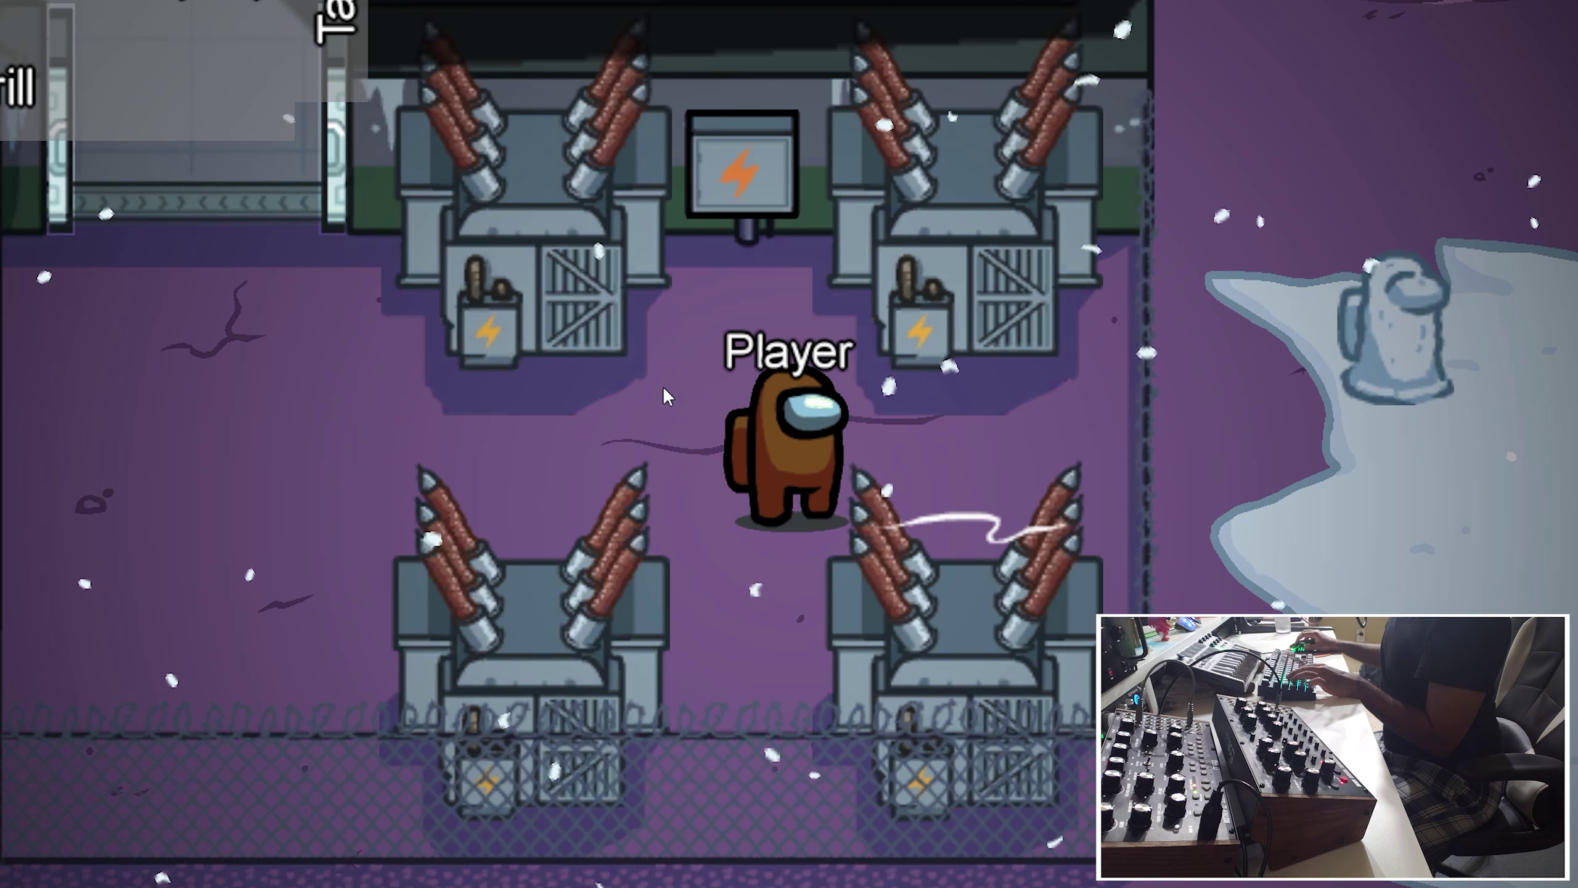
{"action": "key", "text": "e"}
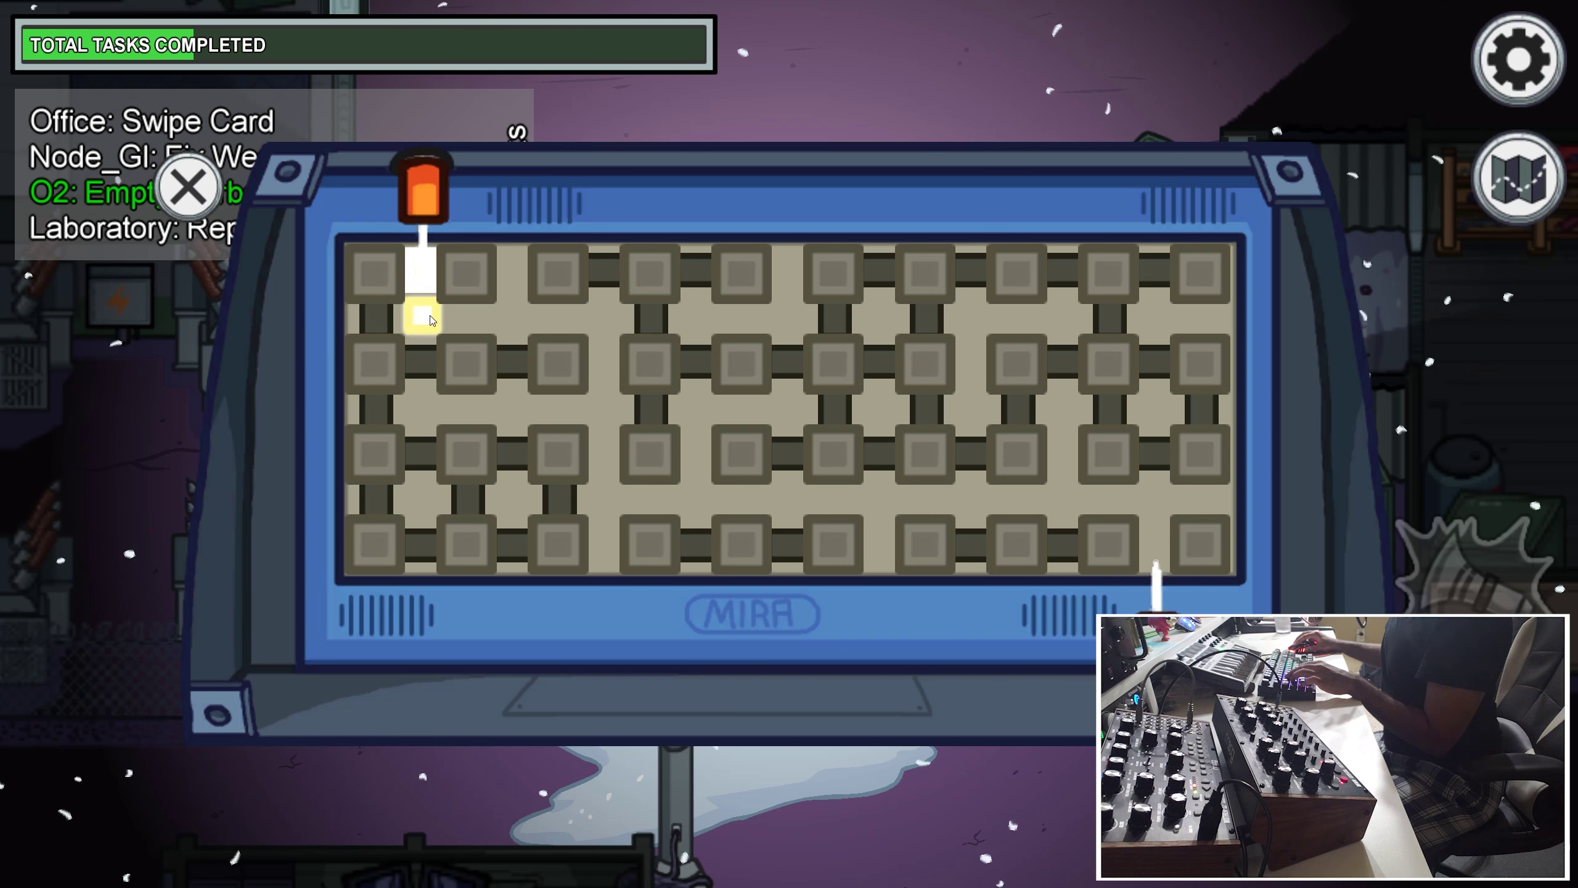
{"action": "mouse_move", "coordinate": [464, 323]}
{"action": "left_mouse_down"}
{"action": "mouse_move", "coordinate": [604, 329]}
{"action": "mouse_move", "coordinate": [606, 500]}
{"action": "left_mouse_up"}
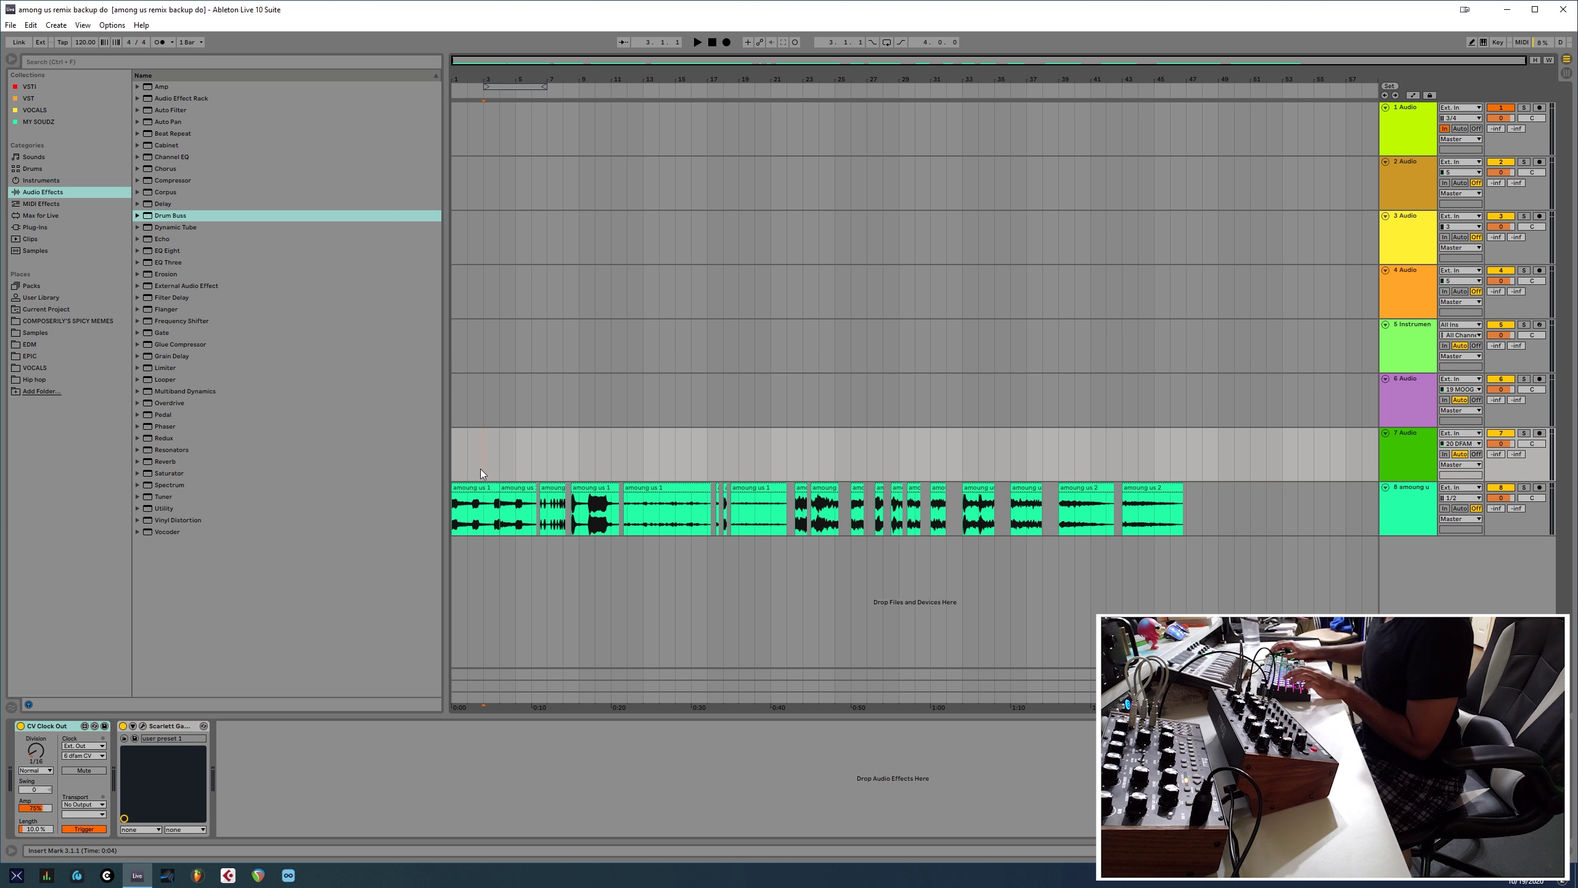
{"action": "left_click", "coordinate": [453, 470]}
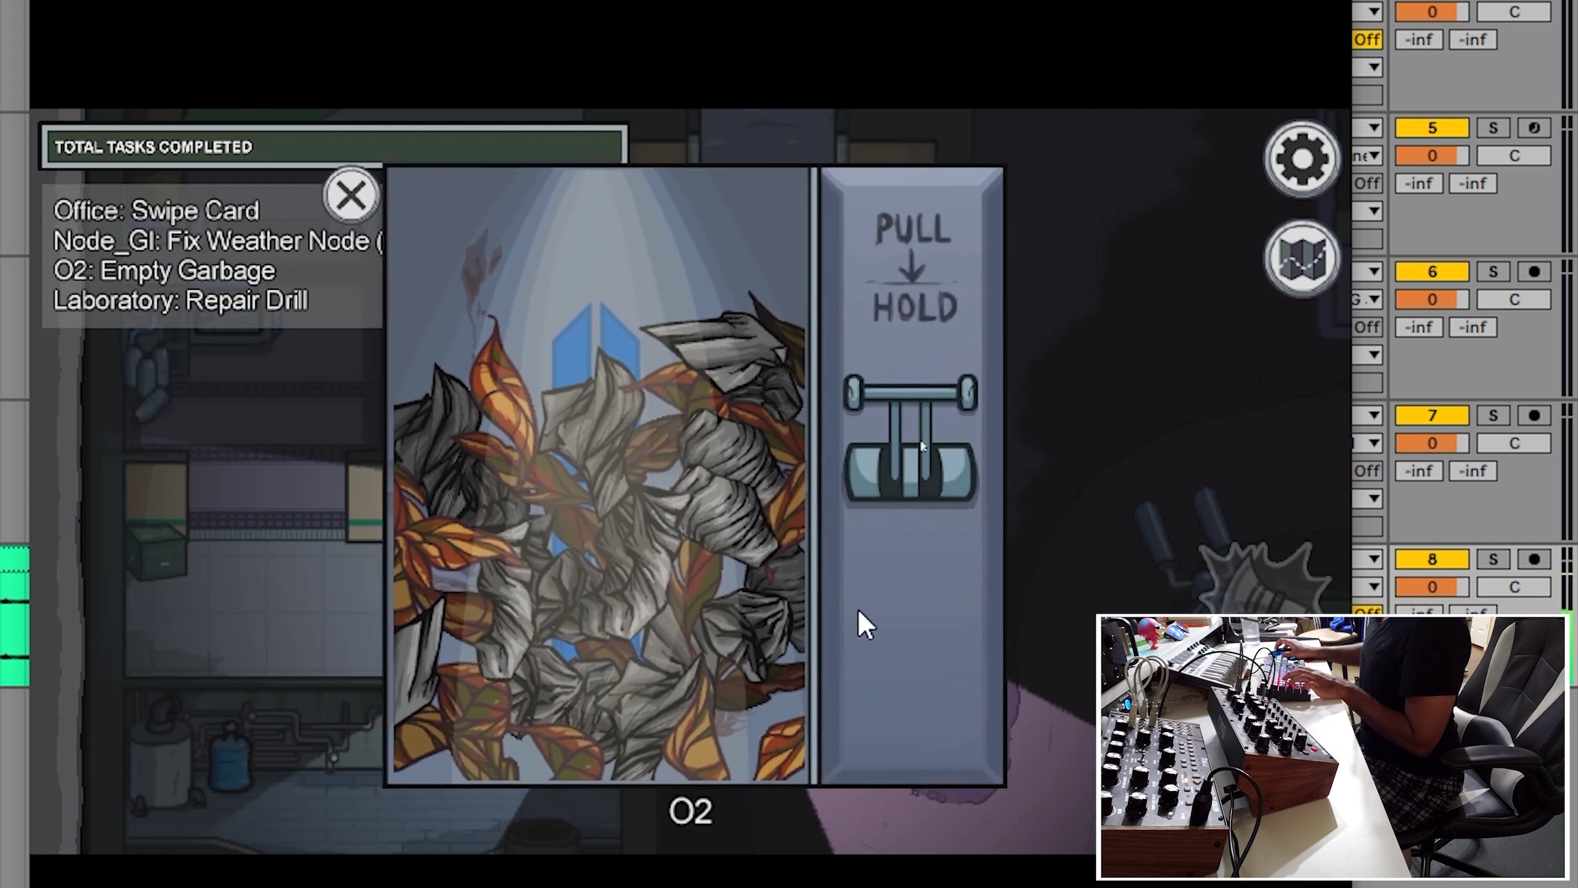
{"action": "left_click_drag", "start_coordinate": [923, 446], "coordinate": [892, 793]}
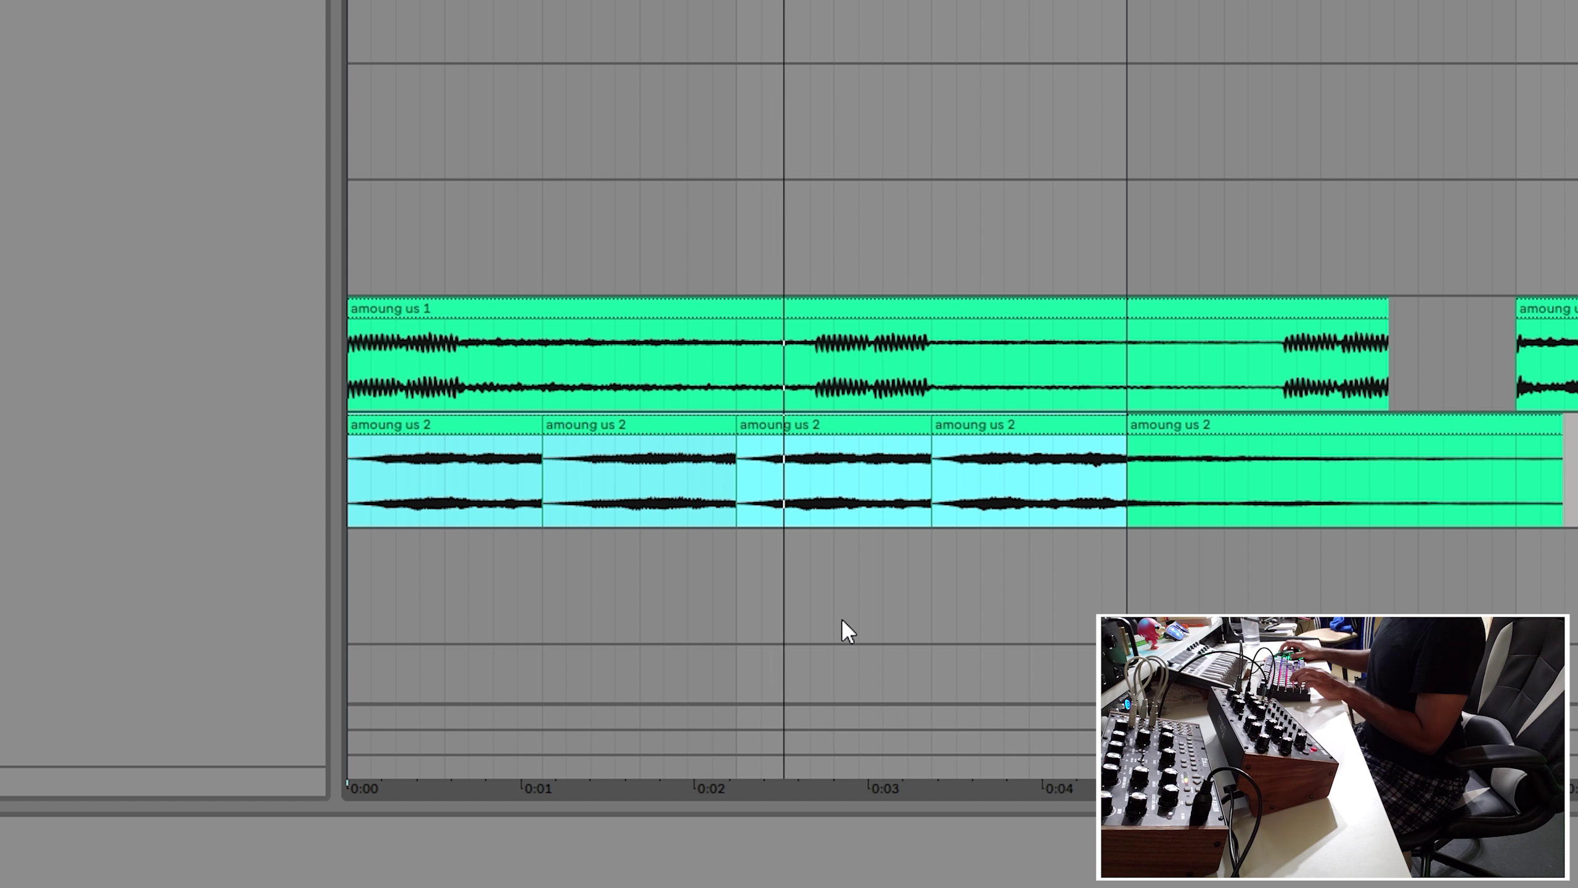
{"action": "left_click", "coordinate": [868, 596]}
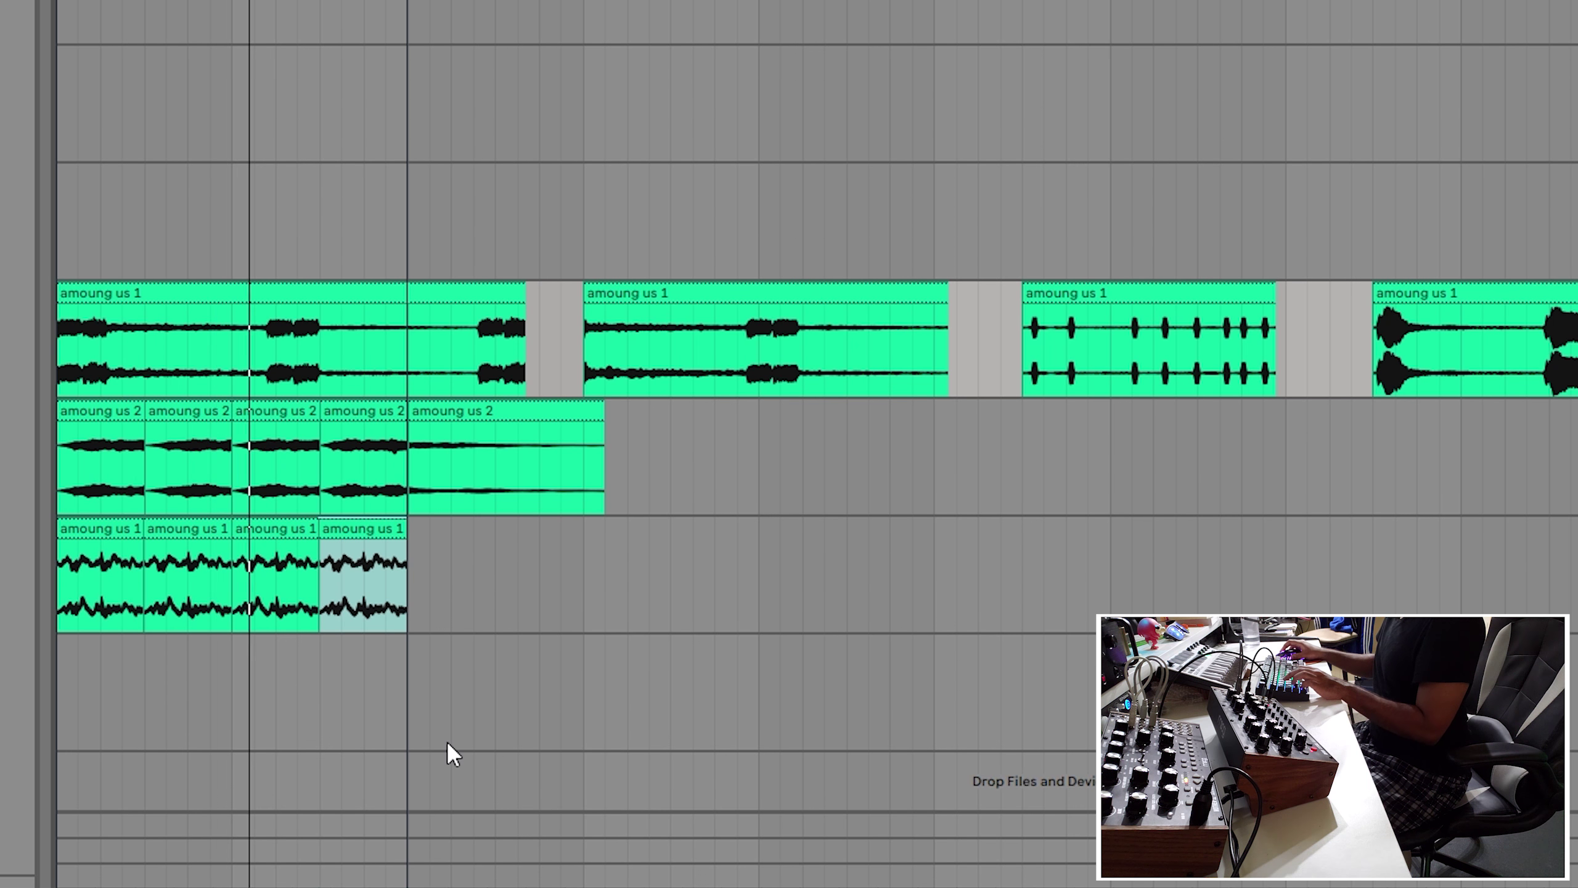
- Copy a short section of the long, quiet "amoung us 1" clip near bar 19 on track 8 to the start of track 10
{"action": "key", "text": "plus"}
{"action": "key", "text": "plus"}
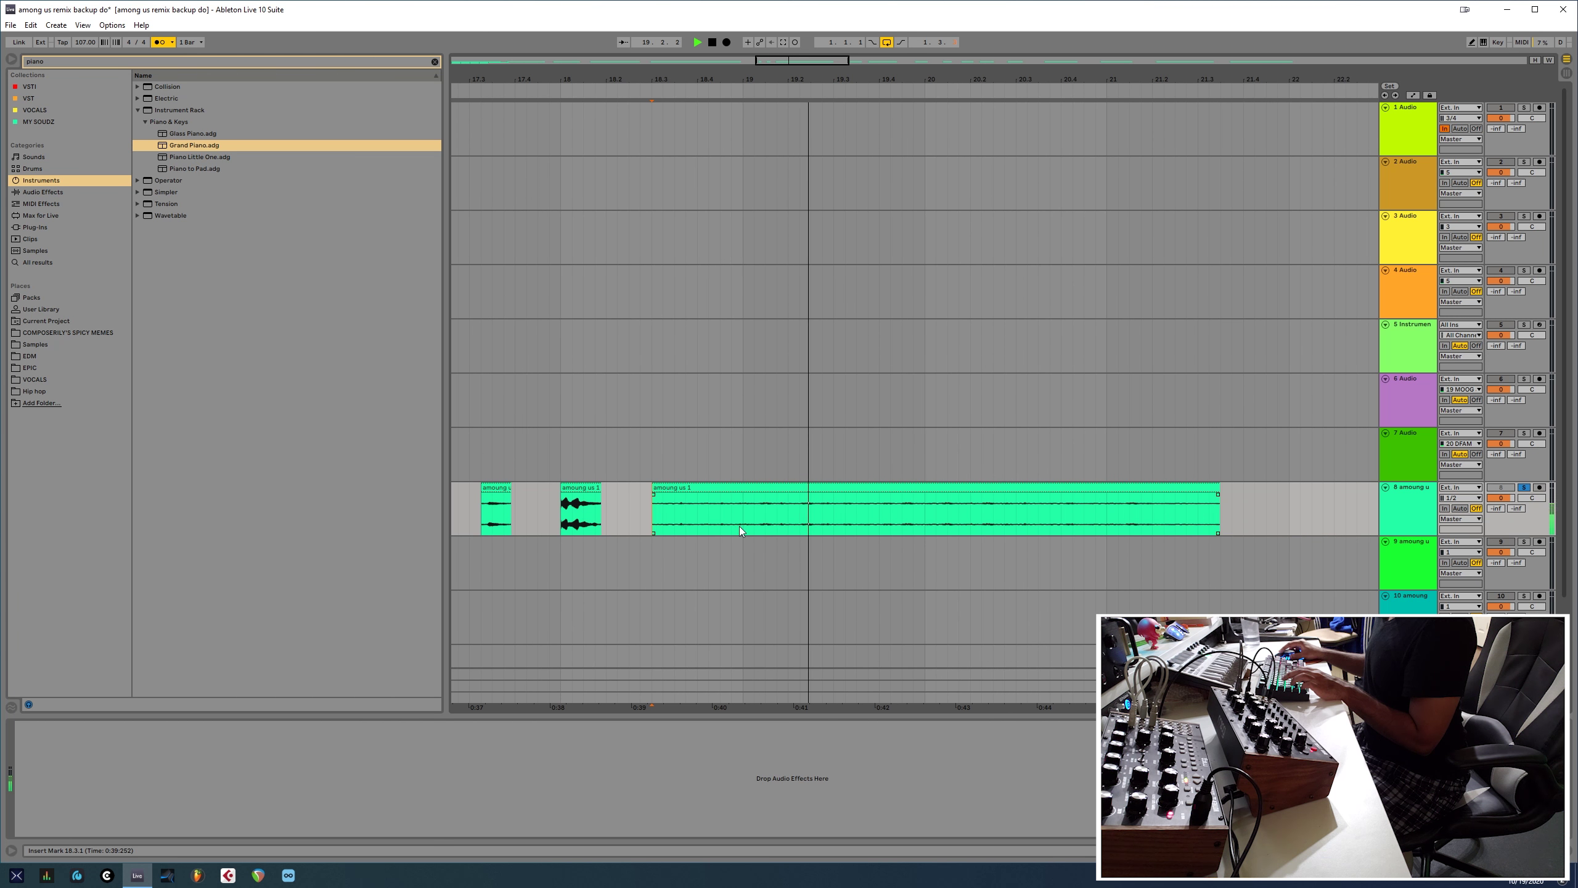
{"action": "left_click_drag", "start_coordinate": [740, 525], "coordinate": [921, 525]}
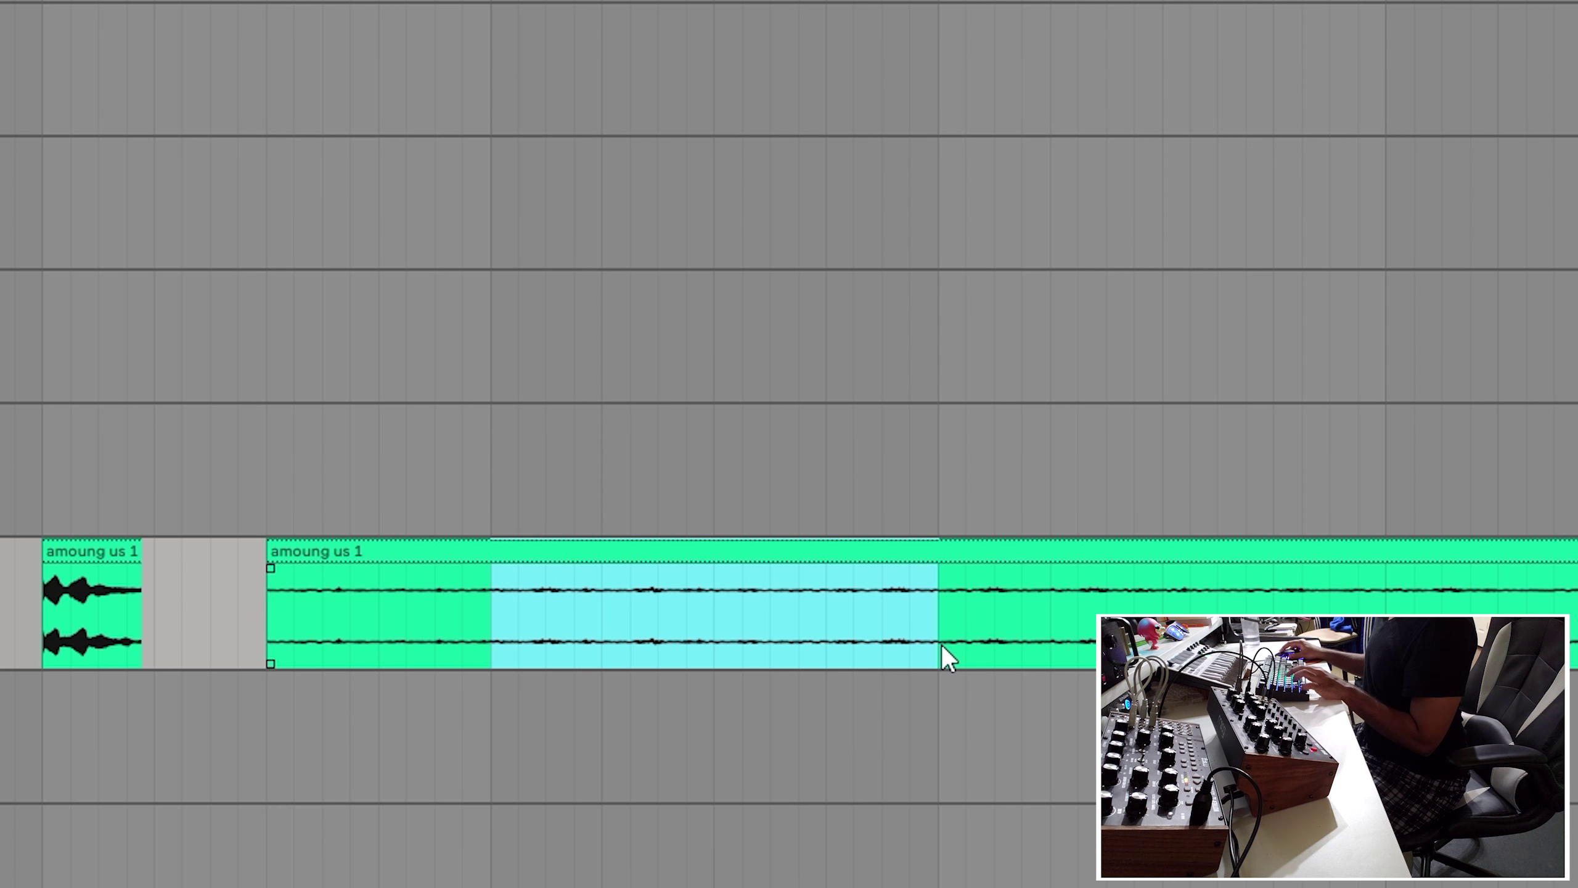
{"action": "left_click", "coordinate": [547, 737]}
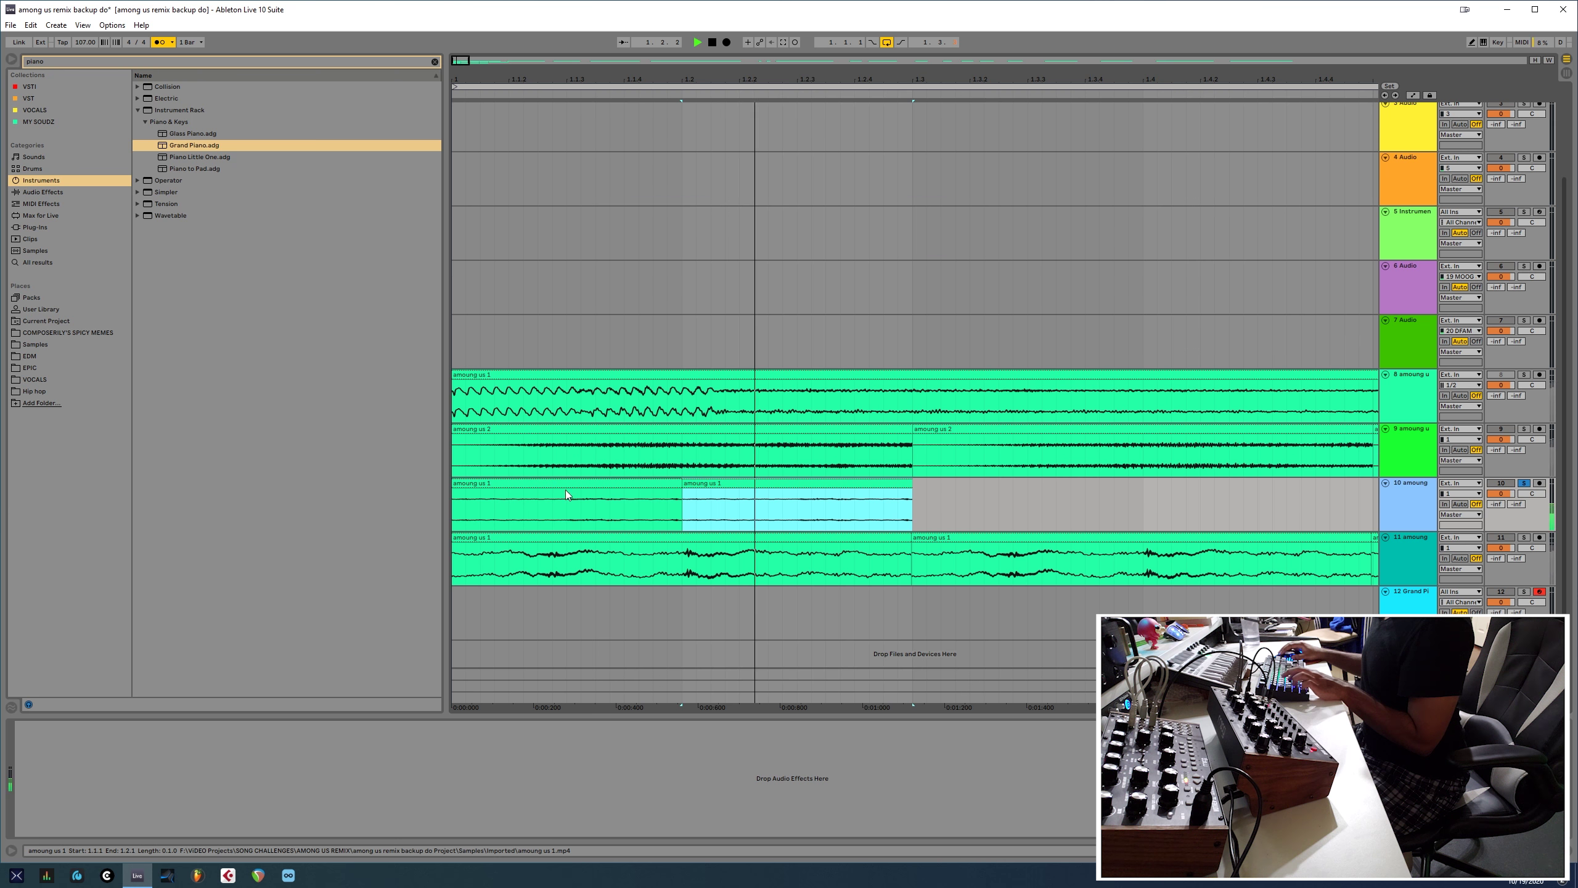
- Duplicate the one-beat "amoung us 1" clip on track 10 until it fills the first two bars, and stop playback
{"action": "key", "text": "ctrl+d"}
{"action": "scroll", "coordinate": [944, 509], "scroll_direction": "down", "scroll_amount": 3}
{"action": "key", "text": "ctrl+d"}
{"action": "key", "text": "ctrl+d"}
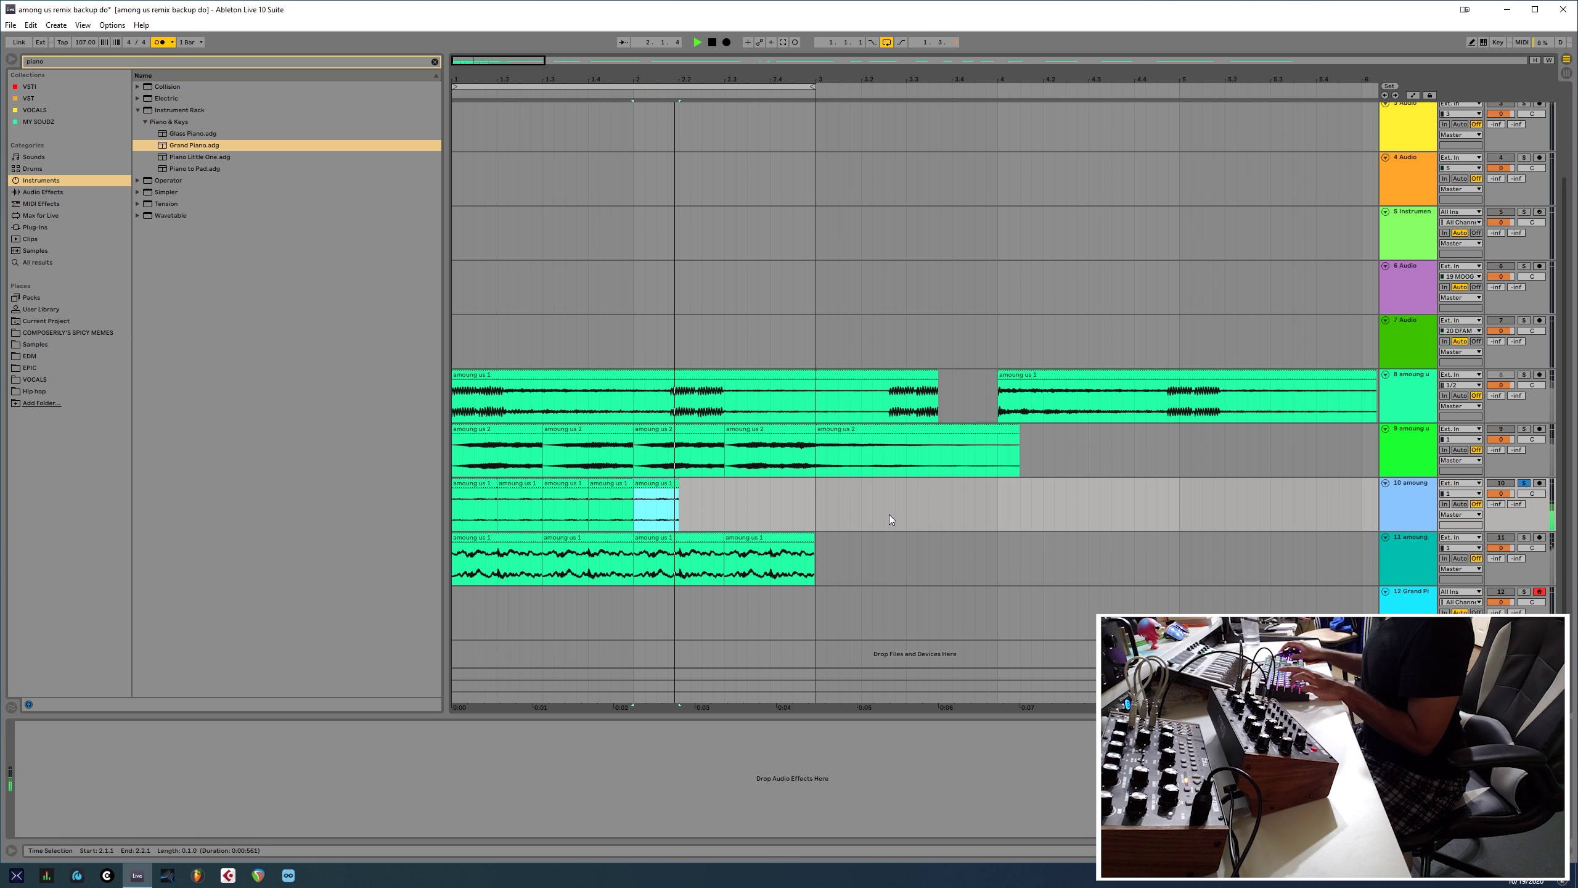
{"action": "key", "text": "ctrl+d"}
{"action": "key", "text": "ctrl+d"}
{"action": "key", "text": "ctrl+d"}
{"action": "key", "text": "space"}
- Open the "amoung us 1" clip on track 11, play the loop, and split the track's second and fourth clips
{"action": "left_click", "coordinate": [1371, 552]}
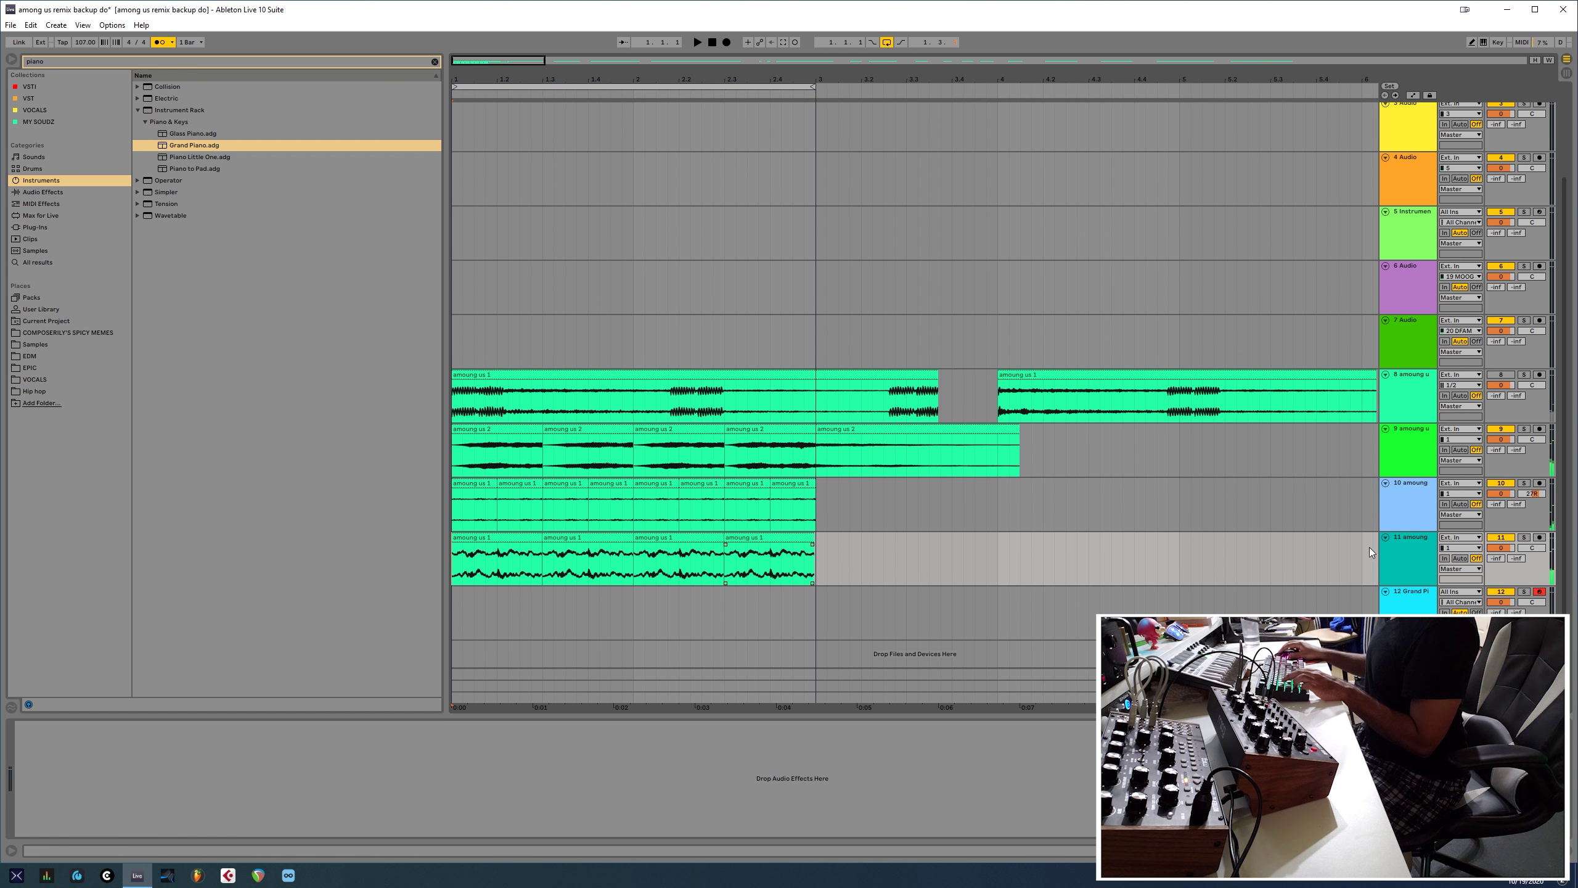
{"action": "double_click", "coordinate": [472, 537]}
{"action": "key", "text": "space"}
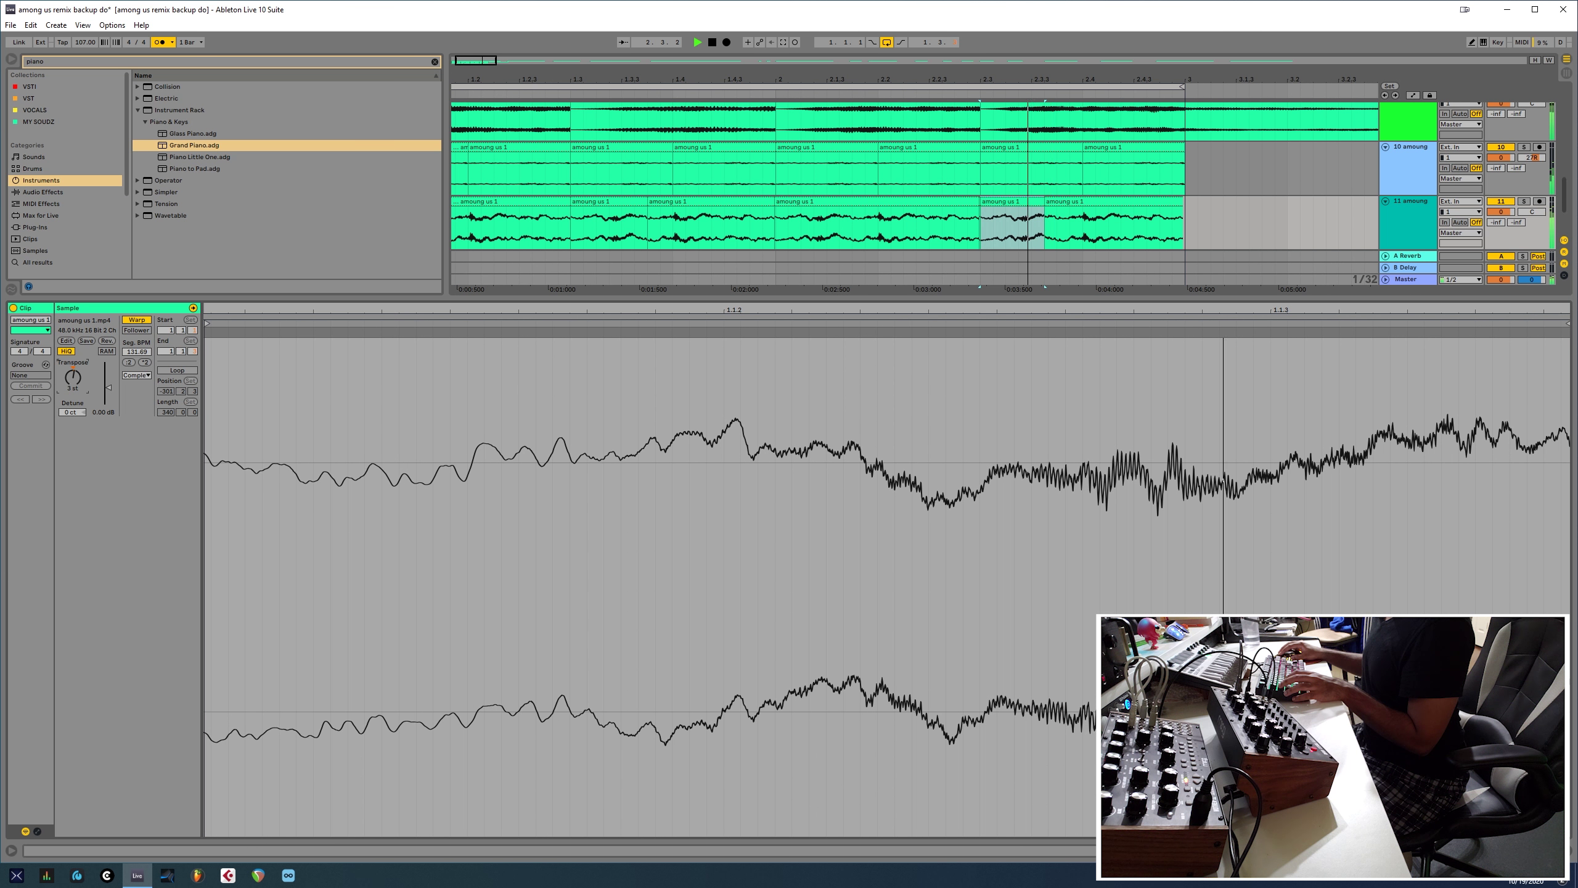
{"action": "key", "text": "x"}
{"action": "left_click", "coordinate": [644, 564]}
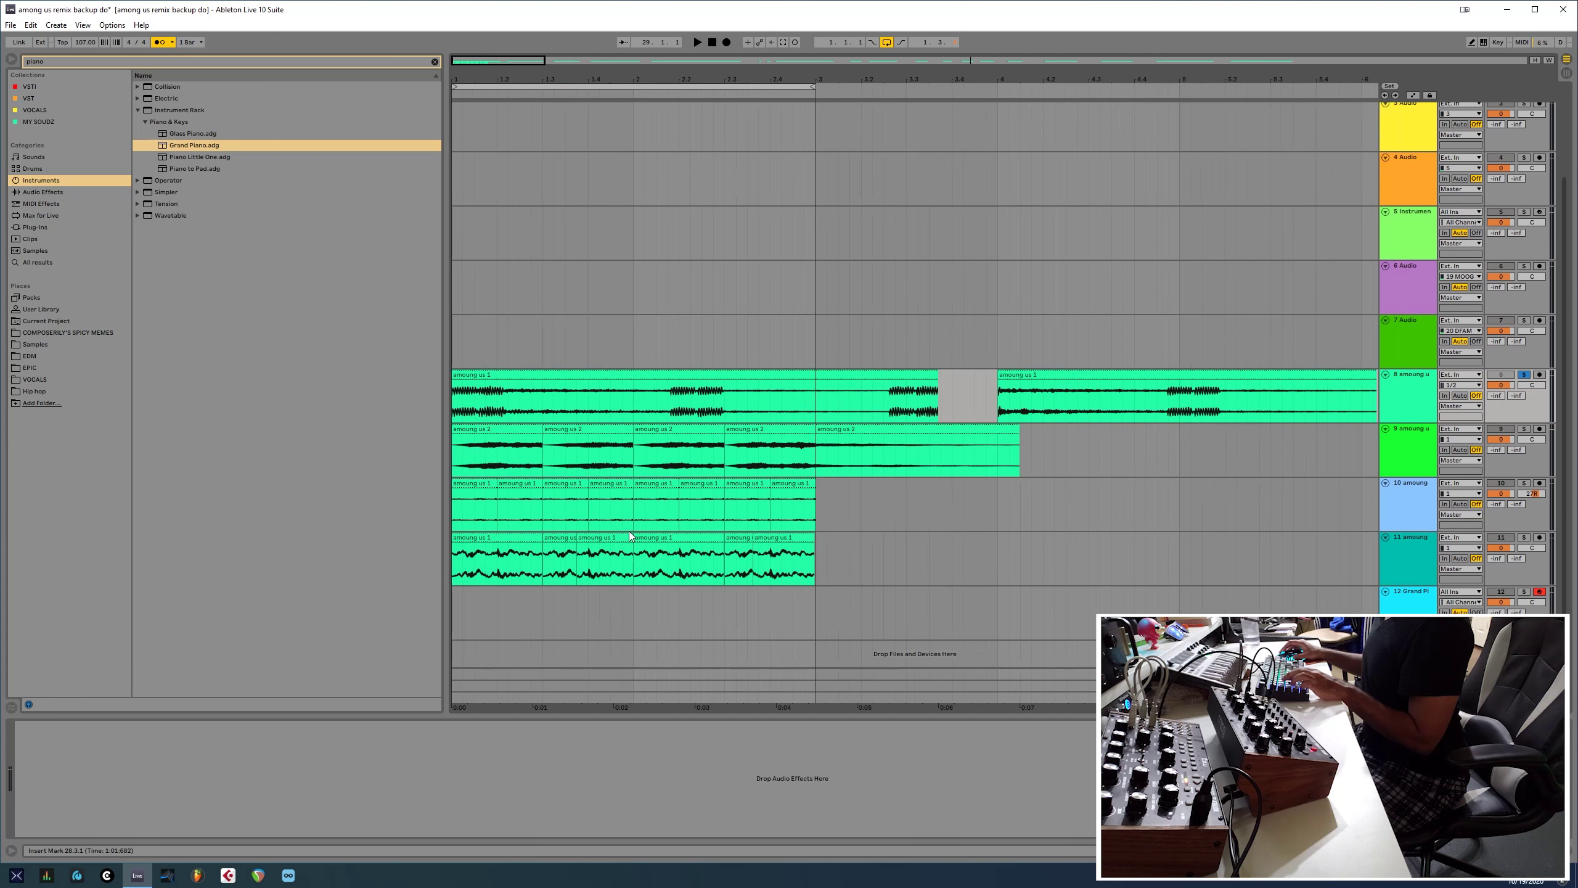
- Look through and audition the source clips on track 8 for another usable sound
{"action": "key", "text": "minus"}
{"action": "key", "text": "minus"}
{"action": "left_click", "coordinate": [1405, 441]}
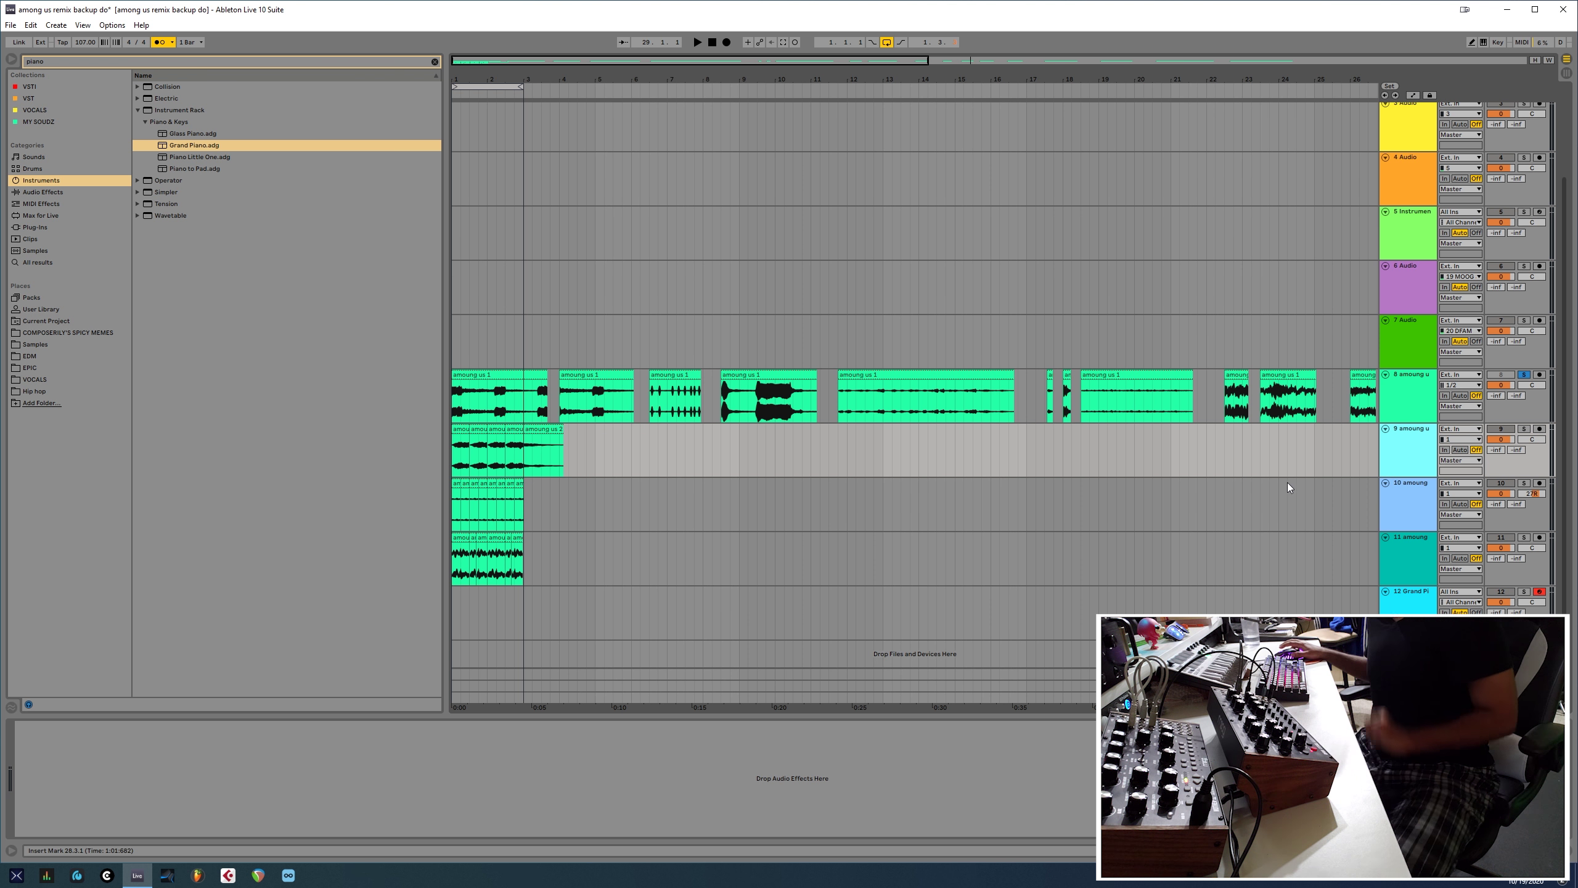
{"action": "left_click_drag", "start_coordinate": [652, 80], "coordinate": [688, 459]}
{"action": "key", "text": "space"}
{"action": "key", "text": "minus"}
{"action": "key", "text": "minus"}
{"action": "left_click", "coordinate": [595, 509]}
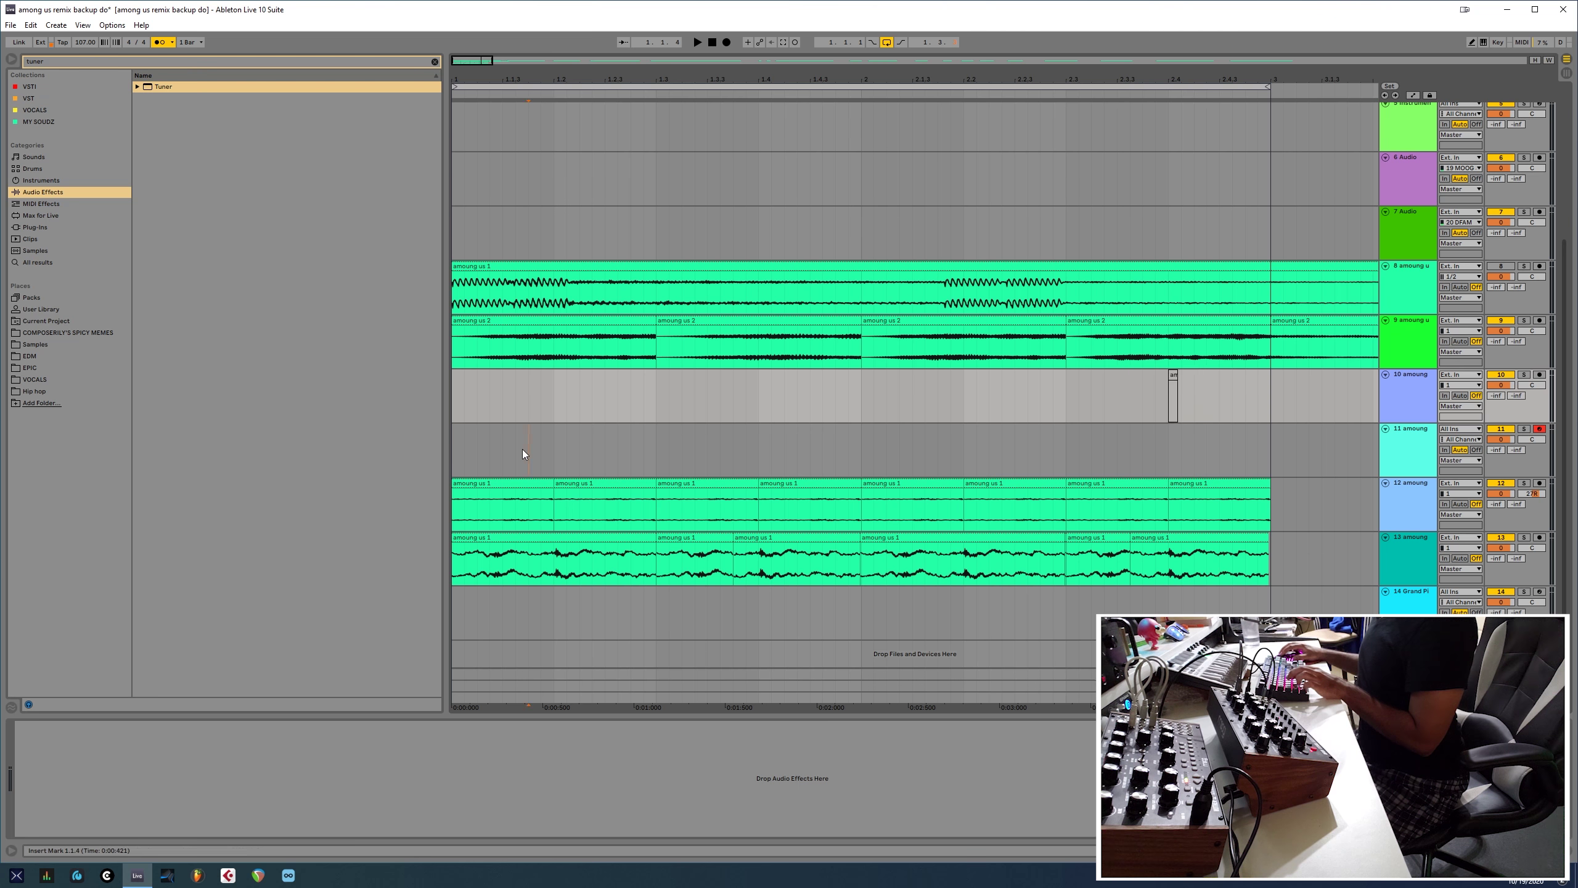
{"action": "left_click", "coordinate": [527, 448]}
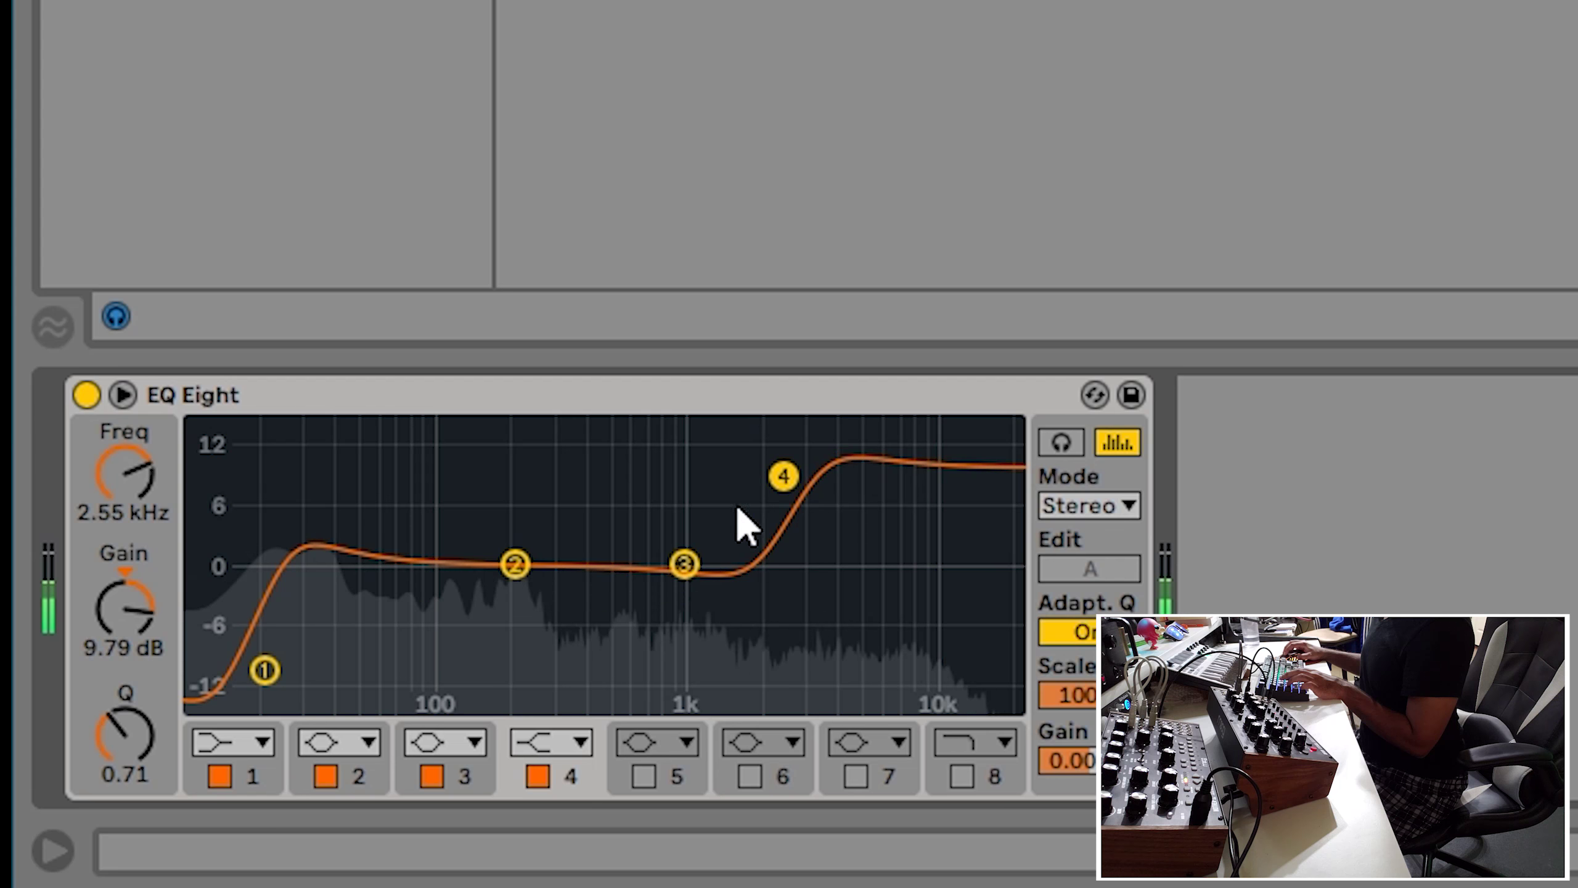
- Move band 1 of EQ Eight to a higher frequency
{"action": "left_click_drag", "start_coordinate": [274, 637], "coordinate": [634, 638]}
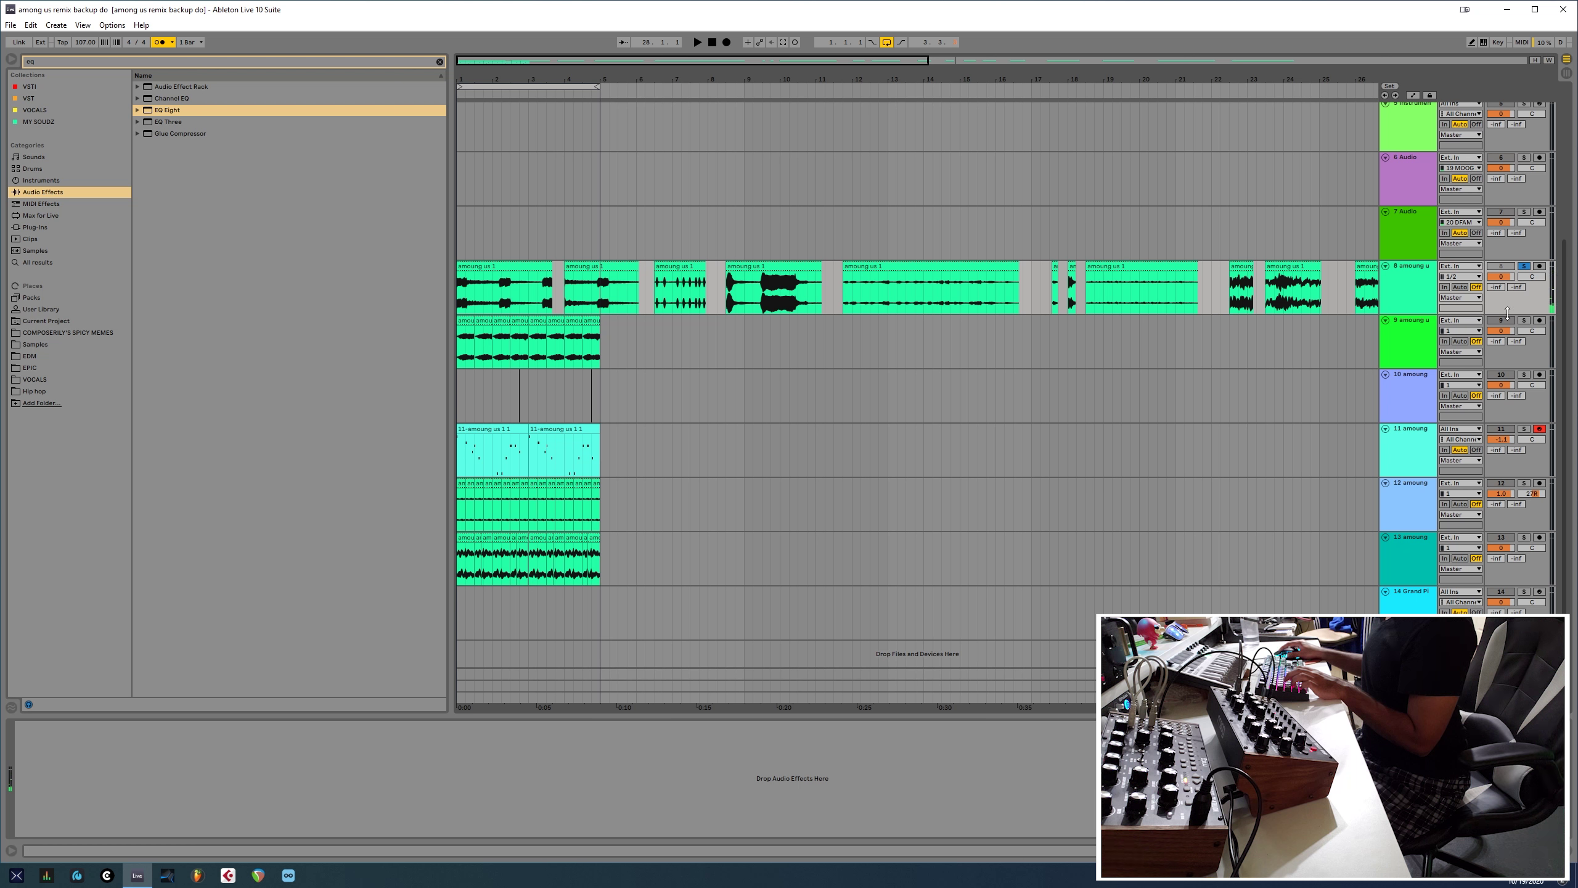
- Duplicate bars 3 and 4 of the "amoung us 2" loop on track 9 twice, extending it to bar 9
{"action": "scroll", "coordinate": [624, 373], "scroll_direction": "up", "scroll_amount": 5}
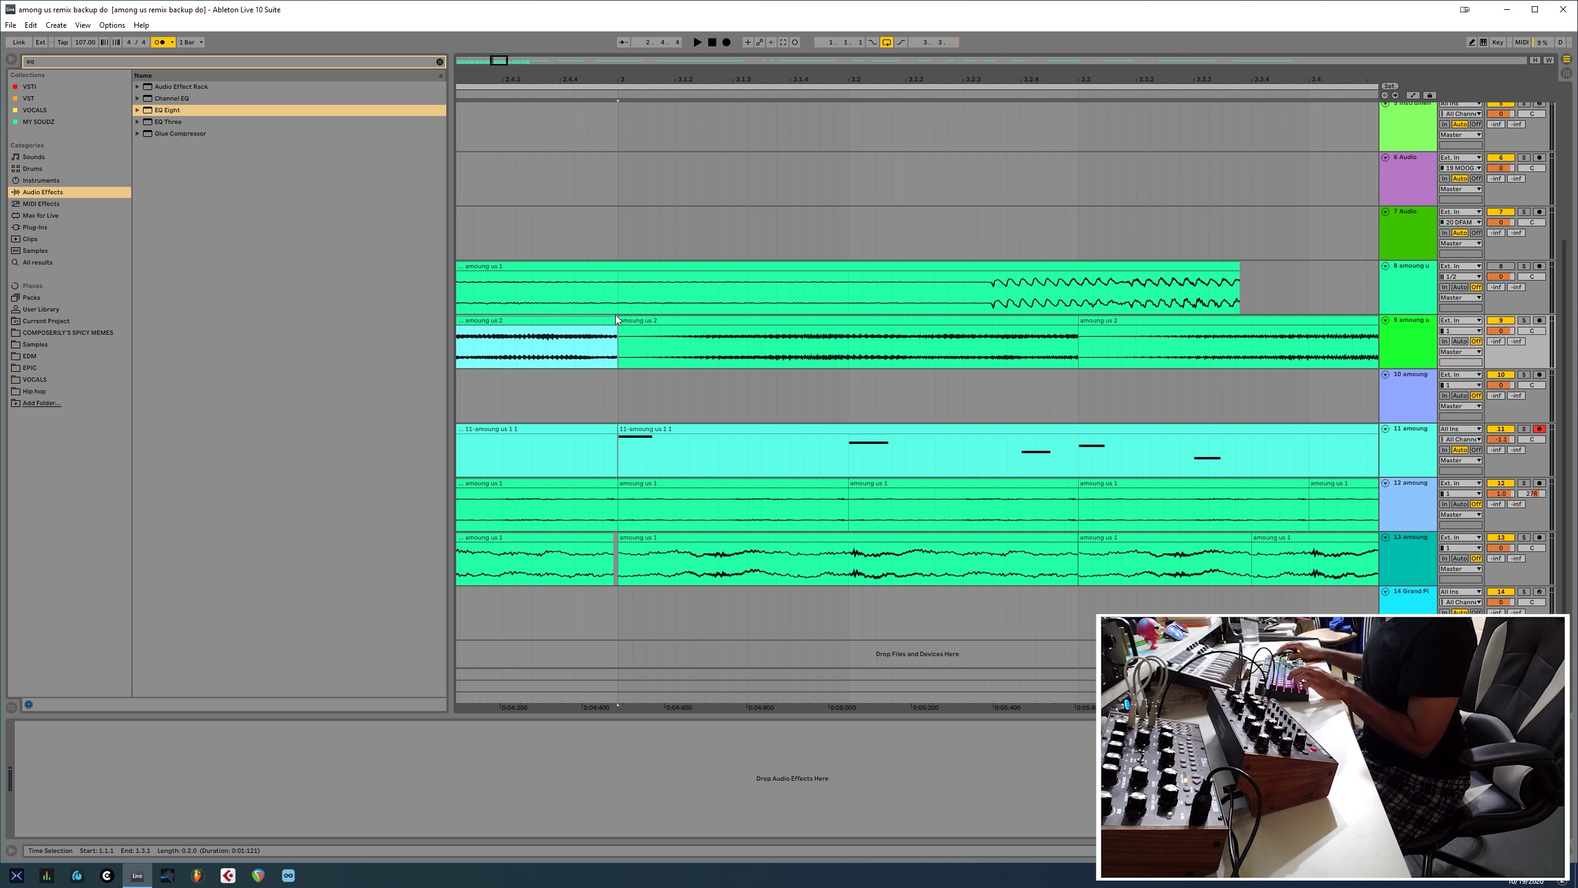
{"action": "left_click", "coordinate": [589, 343]}
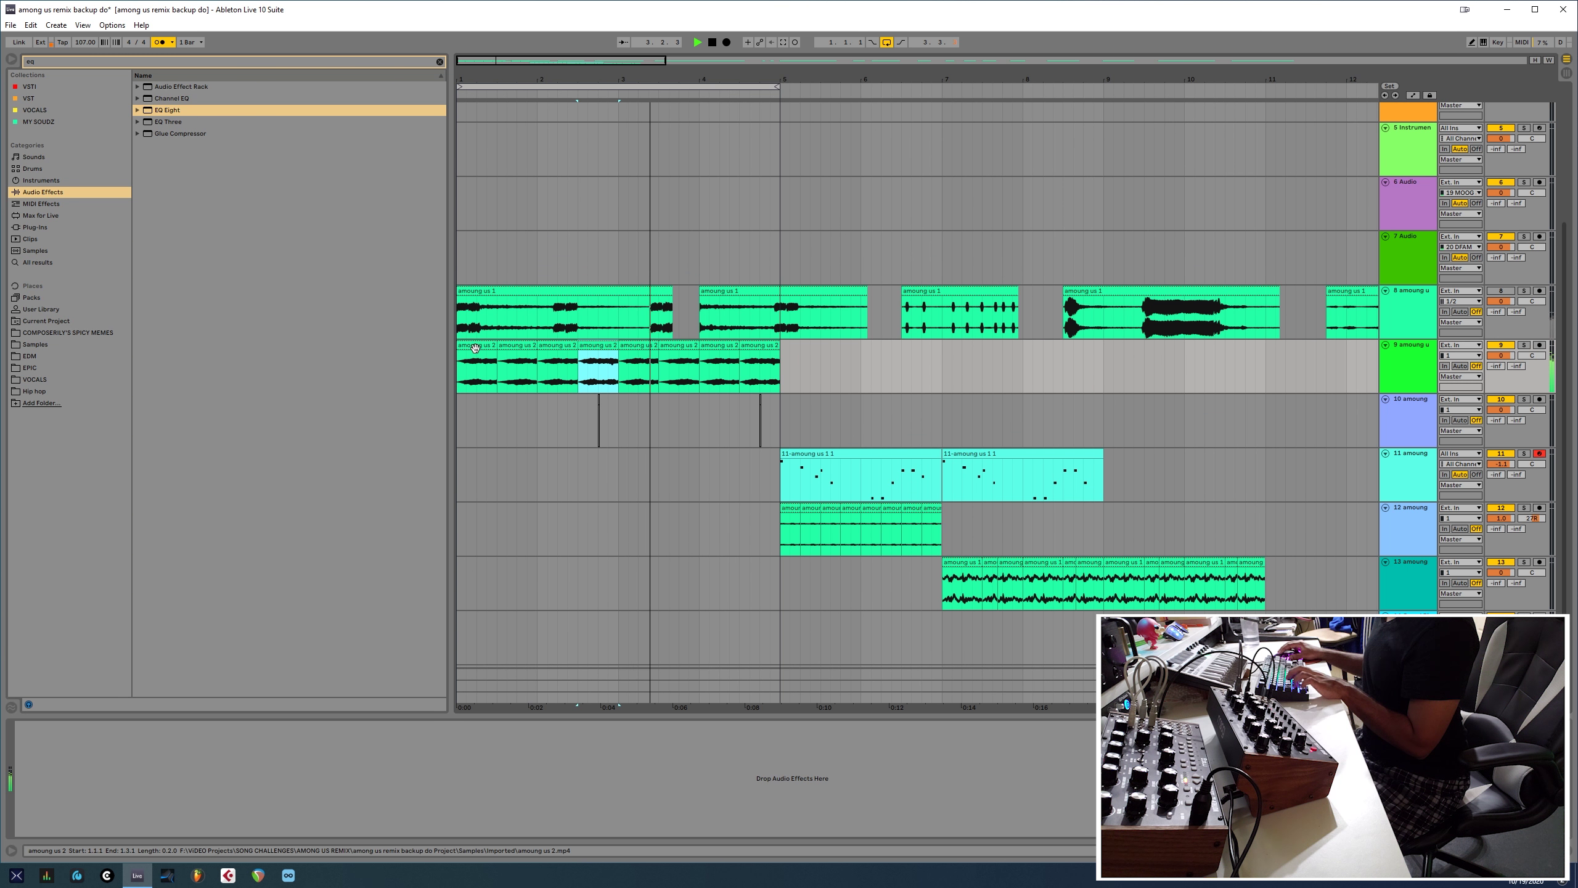
{"action": "left_click_drag", "start_coordinate": [620, 366], "coordinate": [778, 367]}
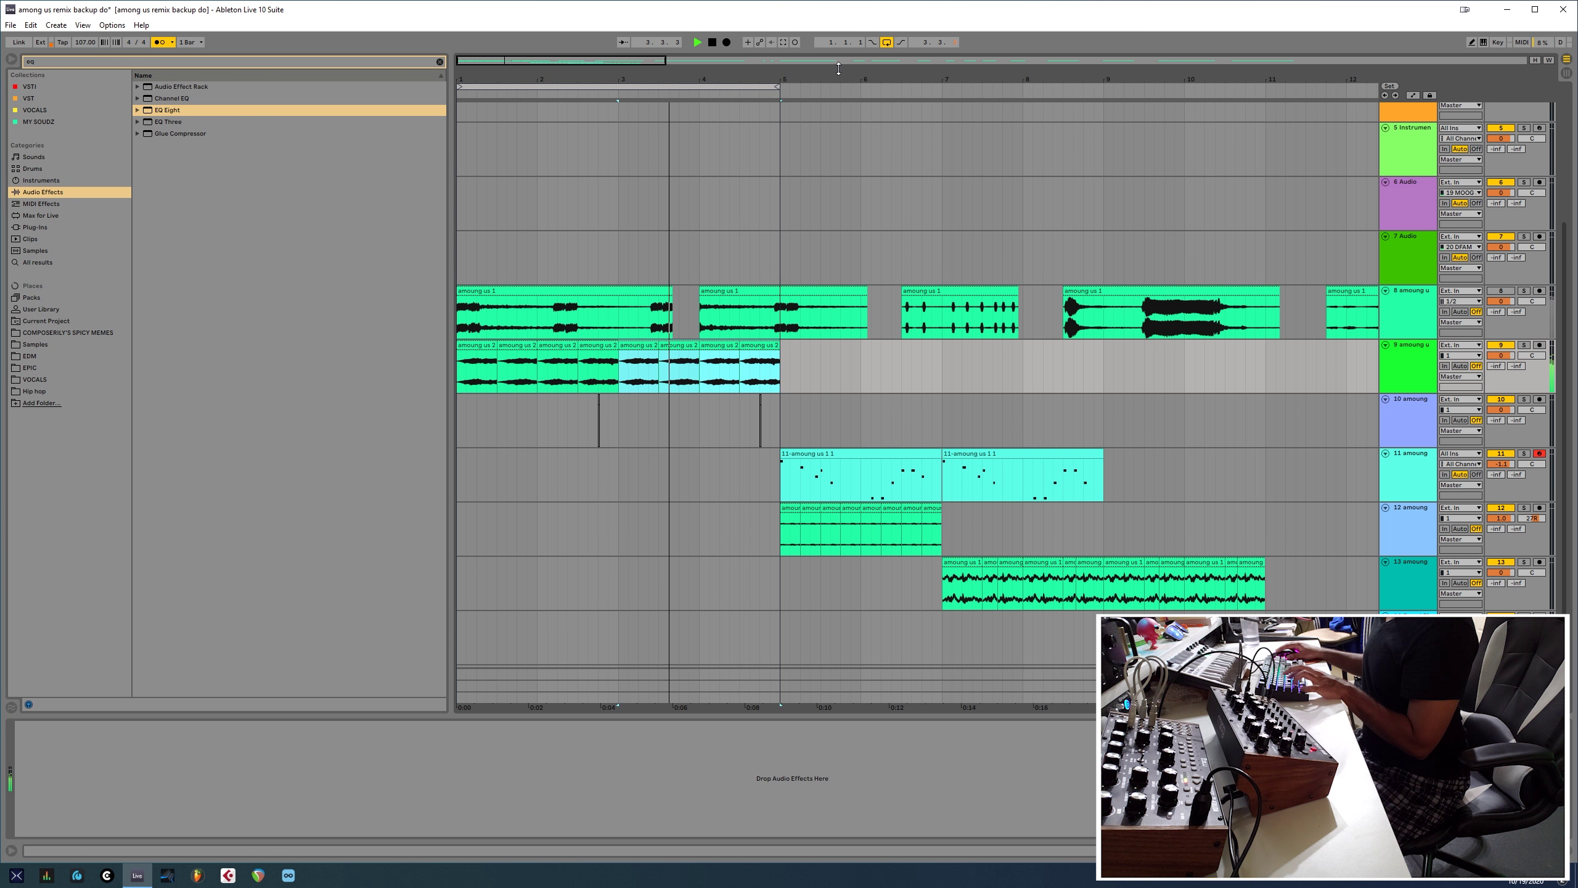
{"action": "key", "text": "ctrl+d"}
{"action": "key", "text": "ctrl+d"}
- Deactivate all the "amoung us 1" clips in bars 5 and 6 of track 12
{"action": "left_click", "coordinate": [791, 527]}
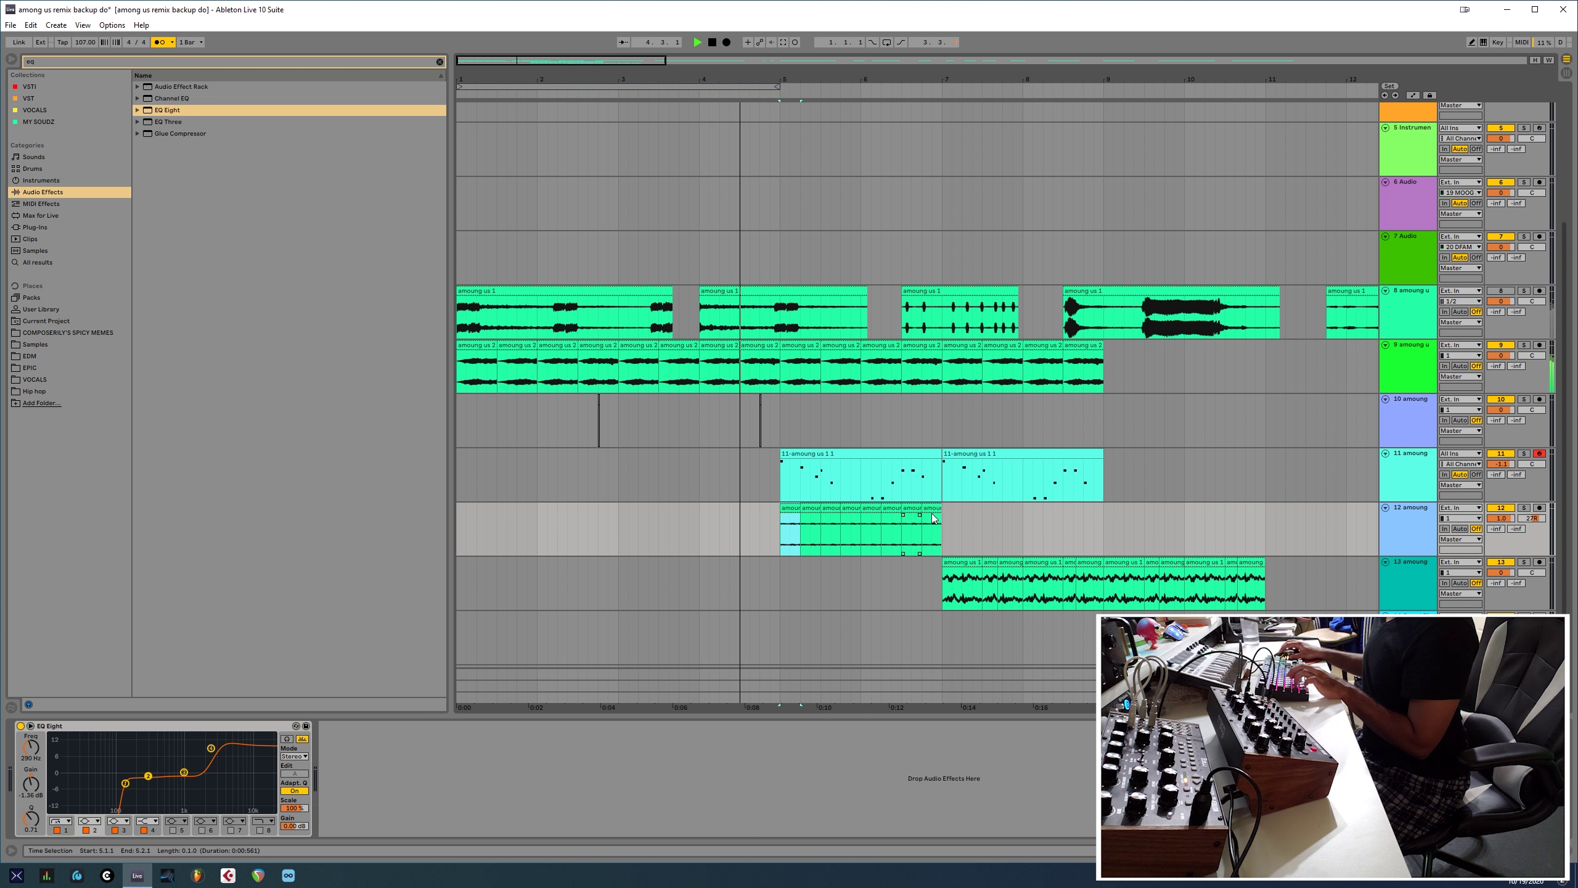
{"action": "left_click", "coordinate": [932, 509], "text": "shift"}
{"action": "key", "text": "0"}
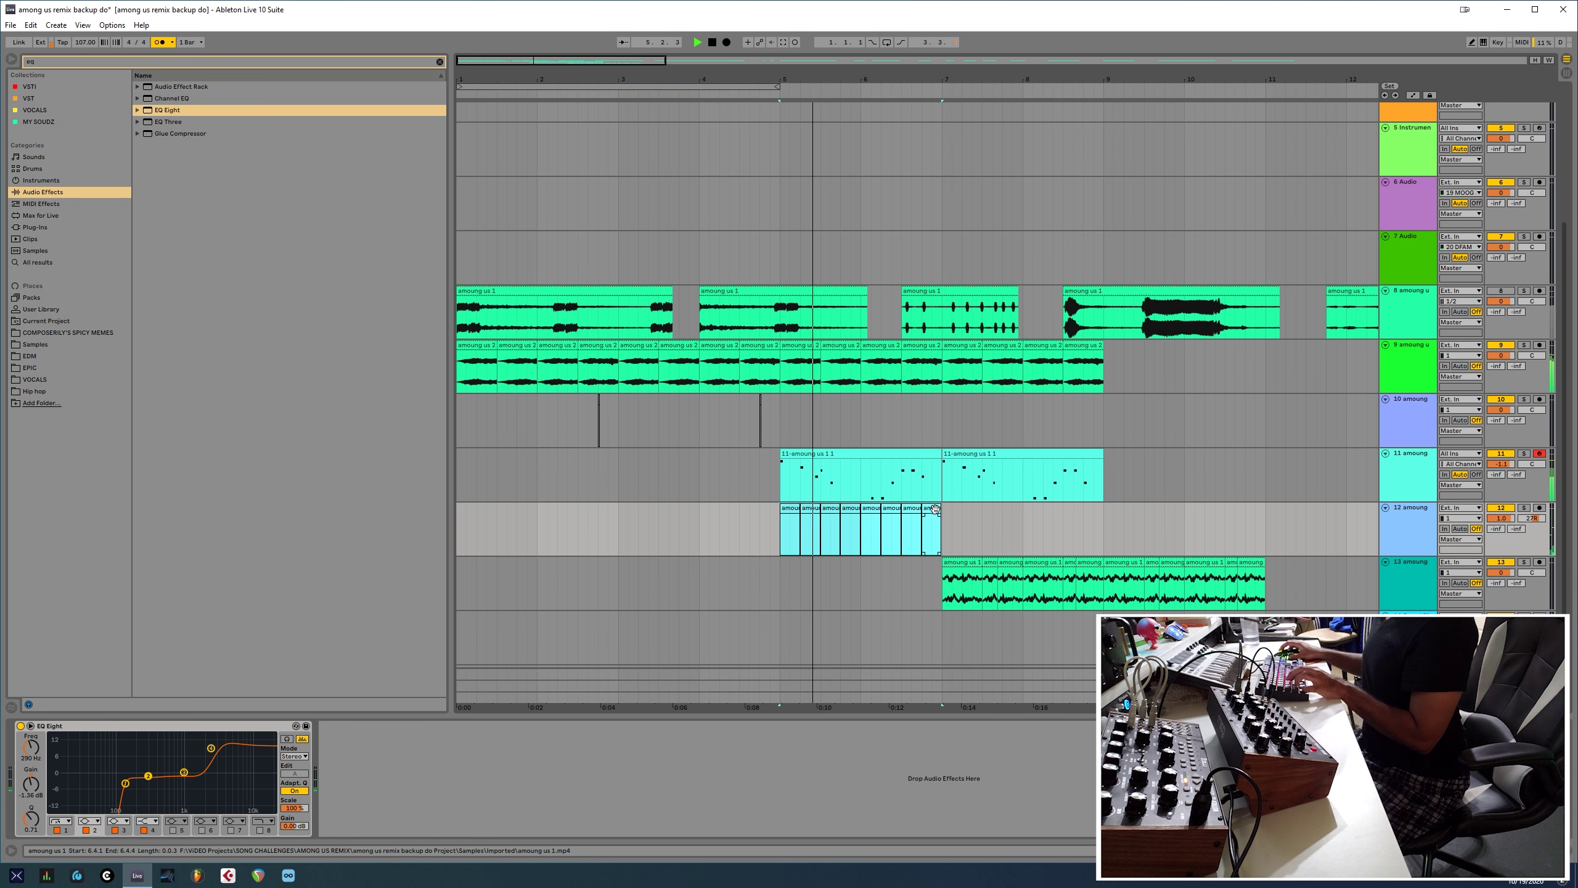
- Adjust the boundary between the two MIDI clips on track 11 at bar 7
{"action": "key", "text": "z"}
{"action": "scroll", "coordinate": [995, 472], "scroll_direction": "up", "scroll_amount": 5}
{"action": "left_click", "coordinate": [911, 454]}
{"action": "left_click_drag", "start_coordinate": [876, 452], "coordinate": [881, 453]}
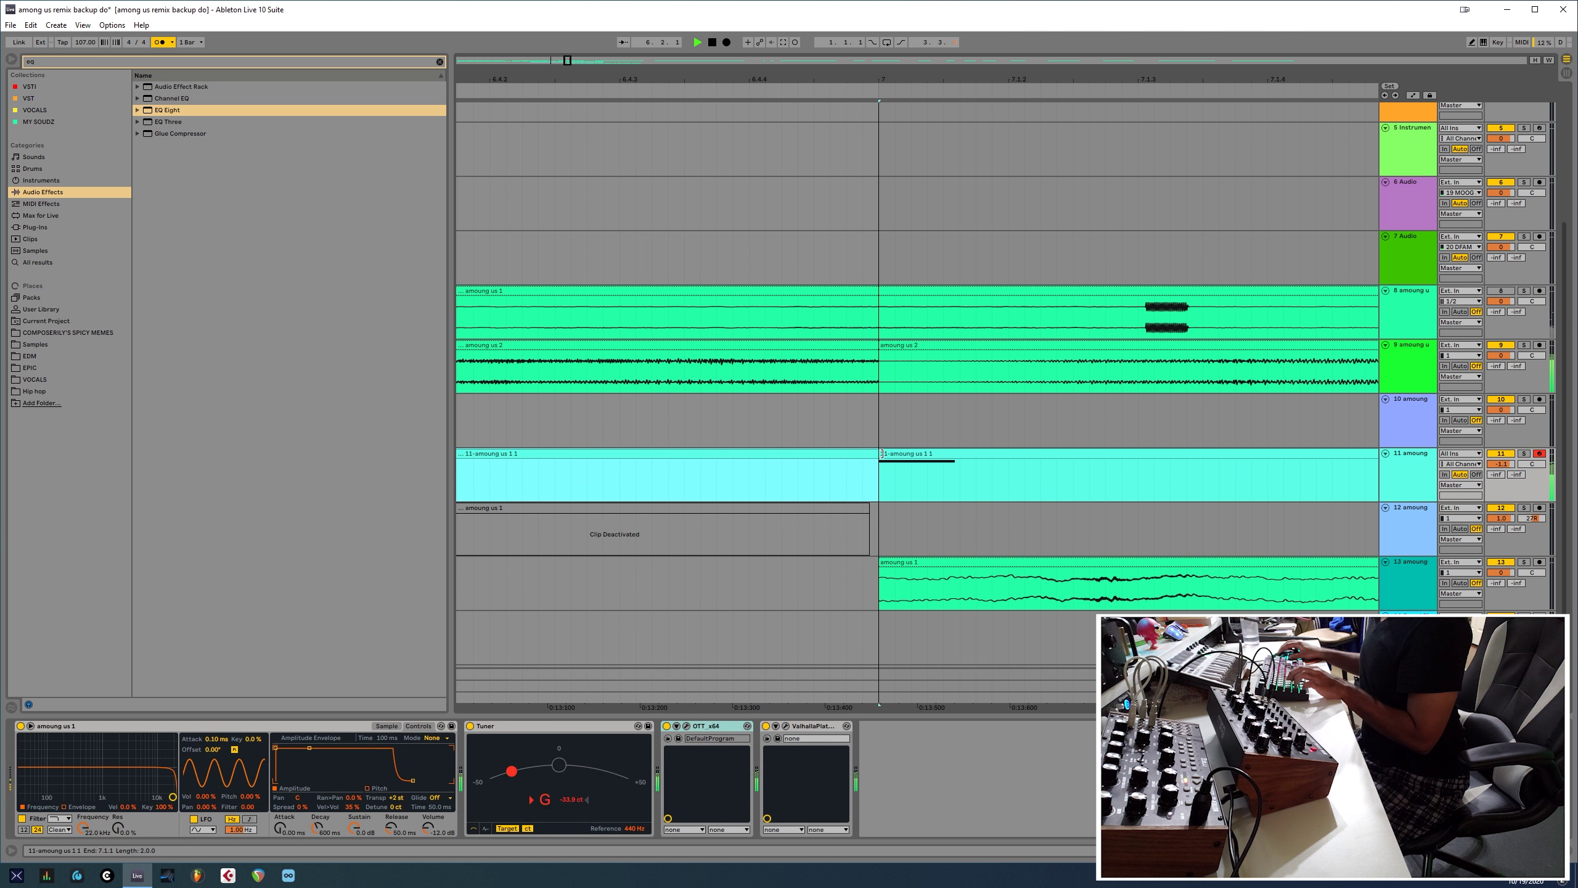
{"action": "key", "text": "x"}
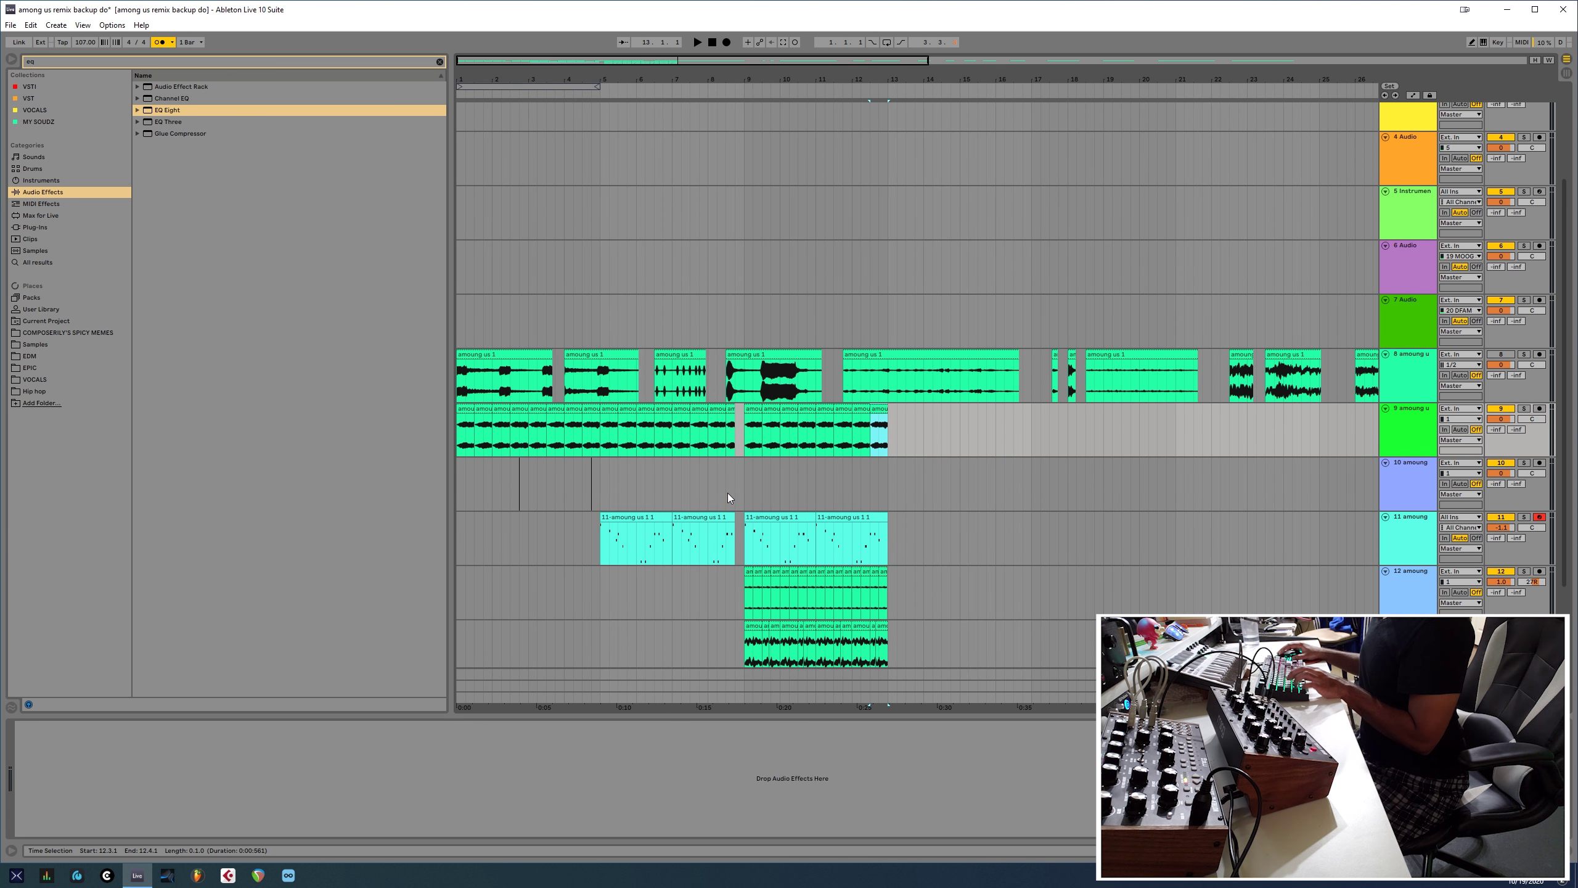
- Undo the last three edits to the arrangement
{"action": "key", "text": "ctrl+z"}
{"action": "key", "text": "ctrl+z"}
{"action": "key", "text": "ctrl+z"}
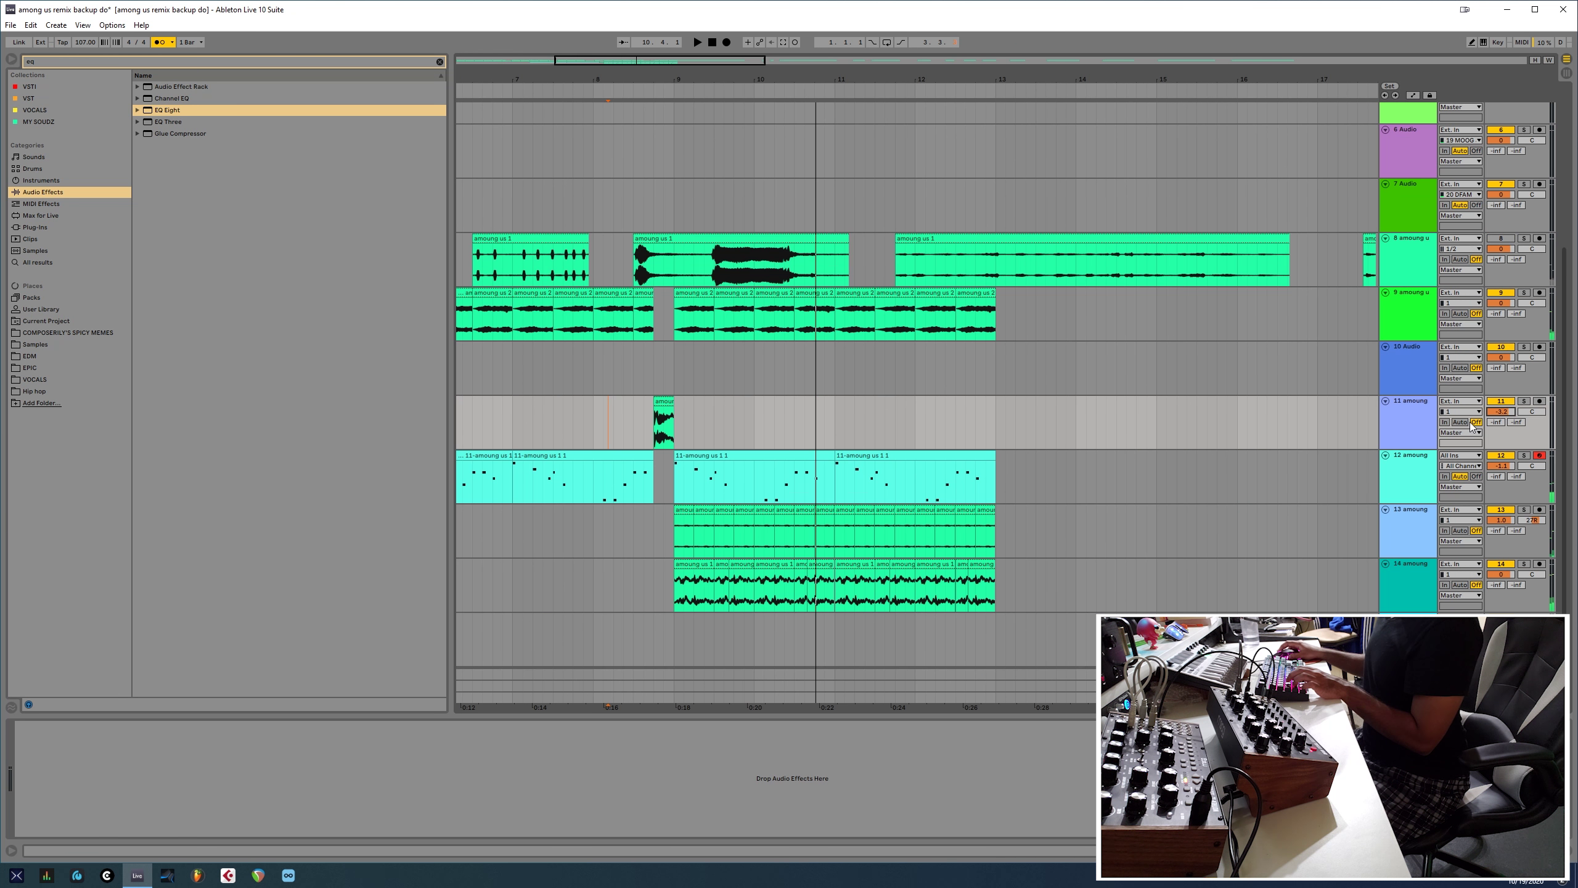
{"action": "scroll", "coordinate": [732, 412], "scroll_direction": "up", "scroll_amount": 5}
{"action": "scroll", "coordinate": [821, 482], "scroll_direction": "right", "scroll_amount": 3}
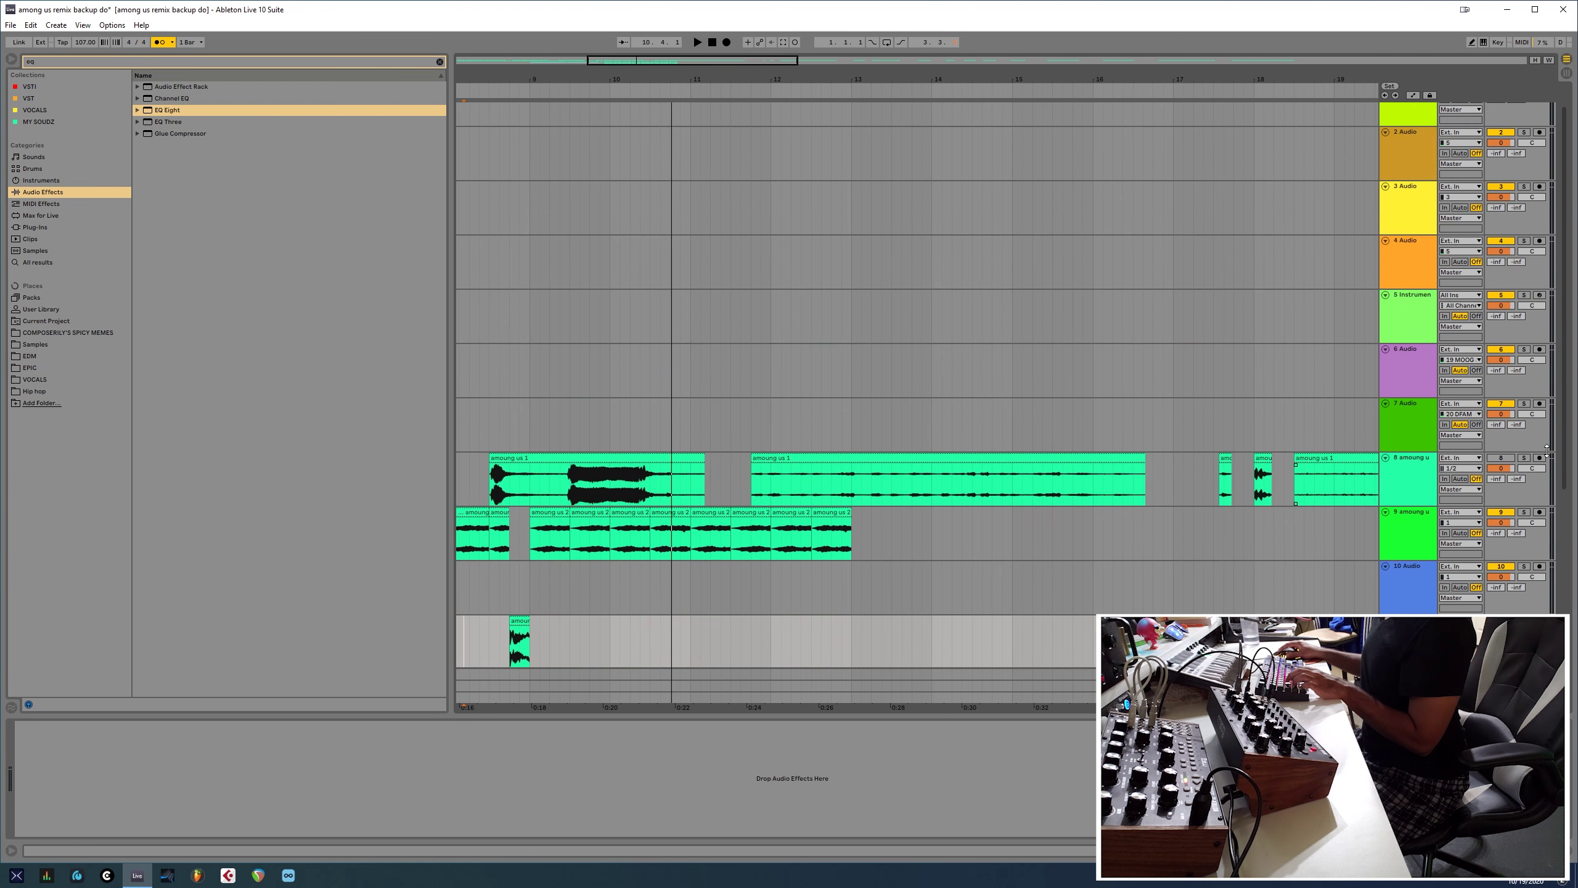
{"action": "key", "text": "x"}
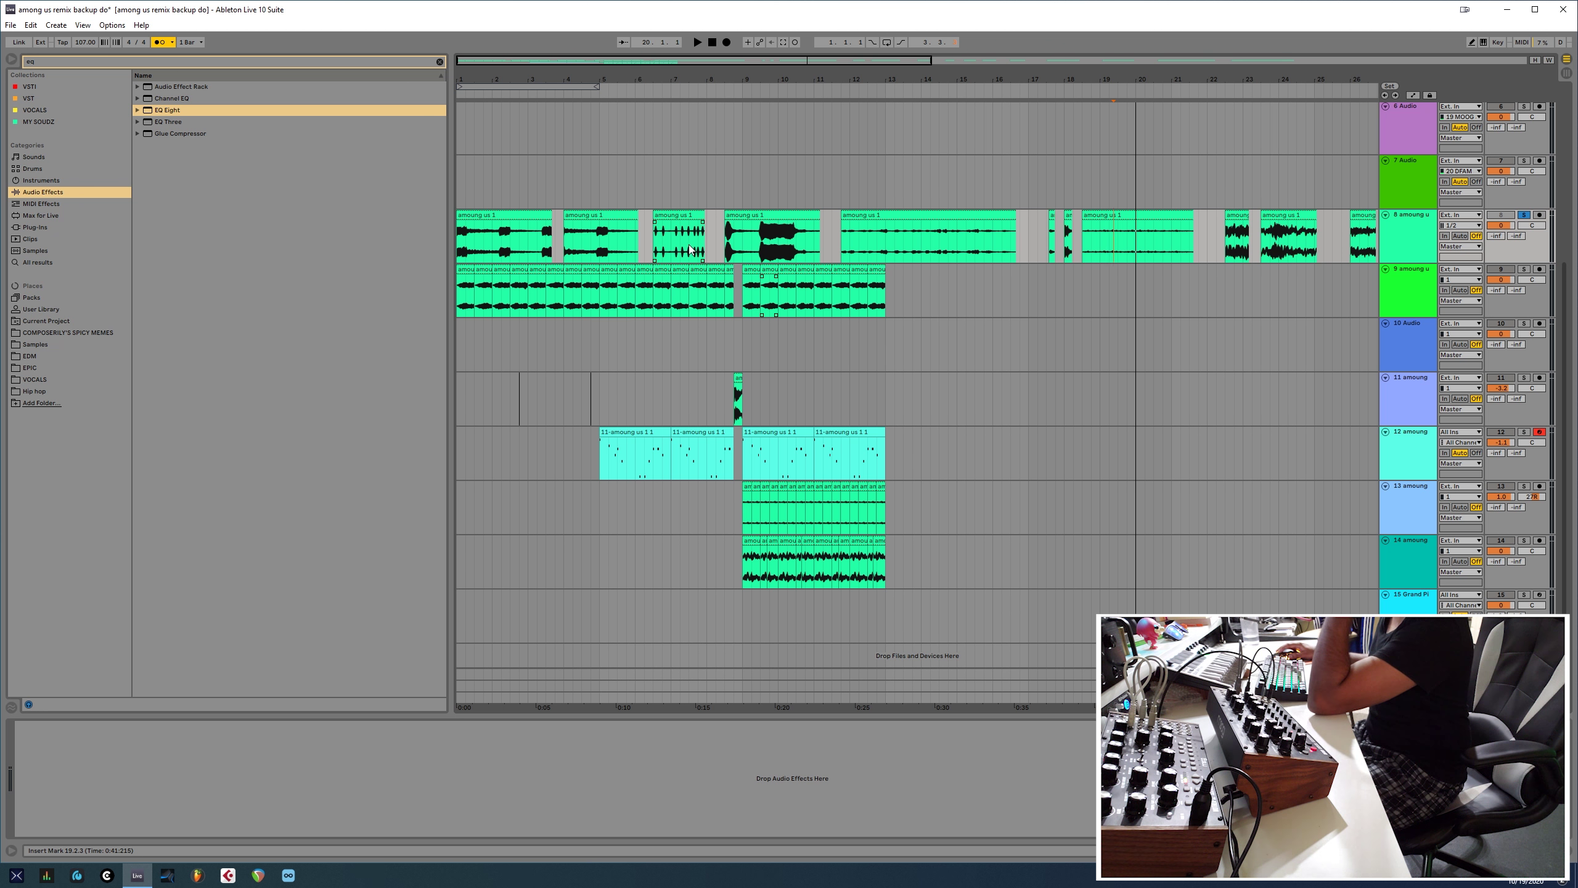
{"action": "left_click", "coordinate": [1407, 553]}
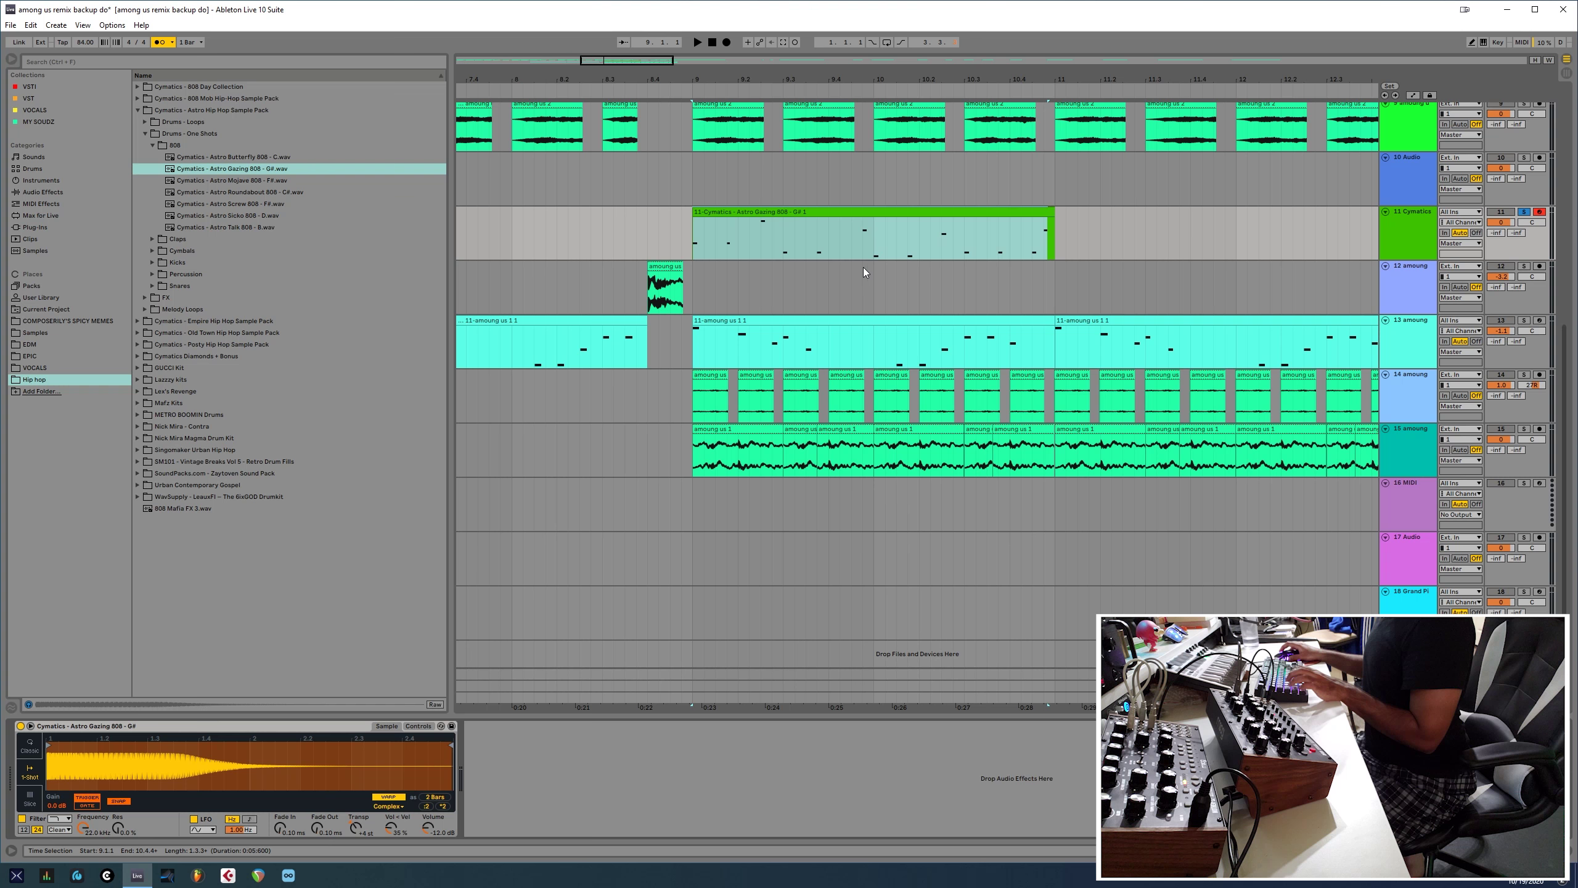
- Undo the last three edits to the "amoung us 2" clips on track 9, and play the section from bar 9
{"action": "key", "text": "space"}
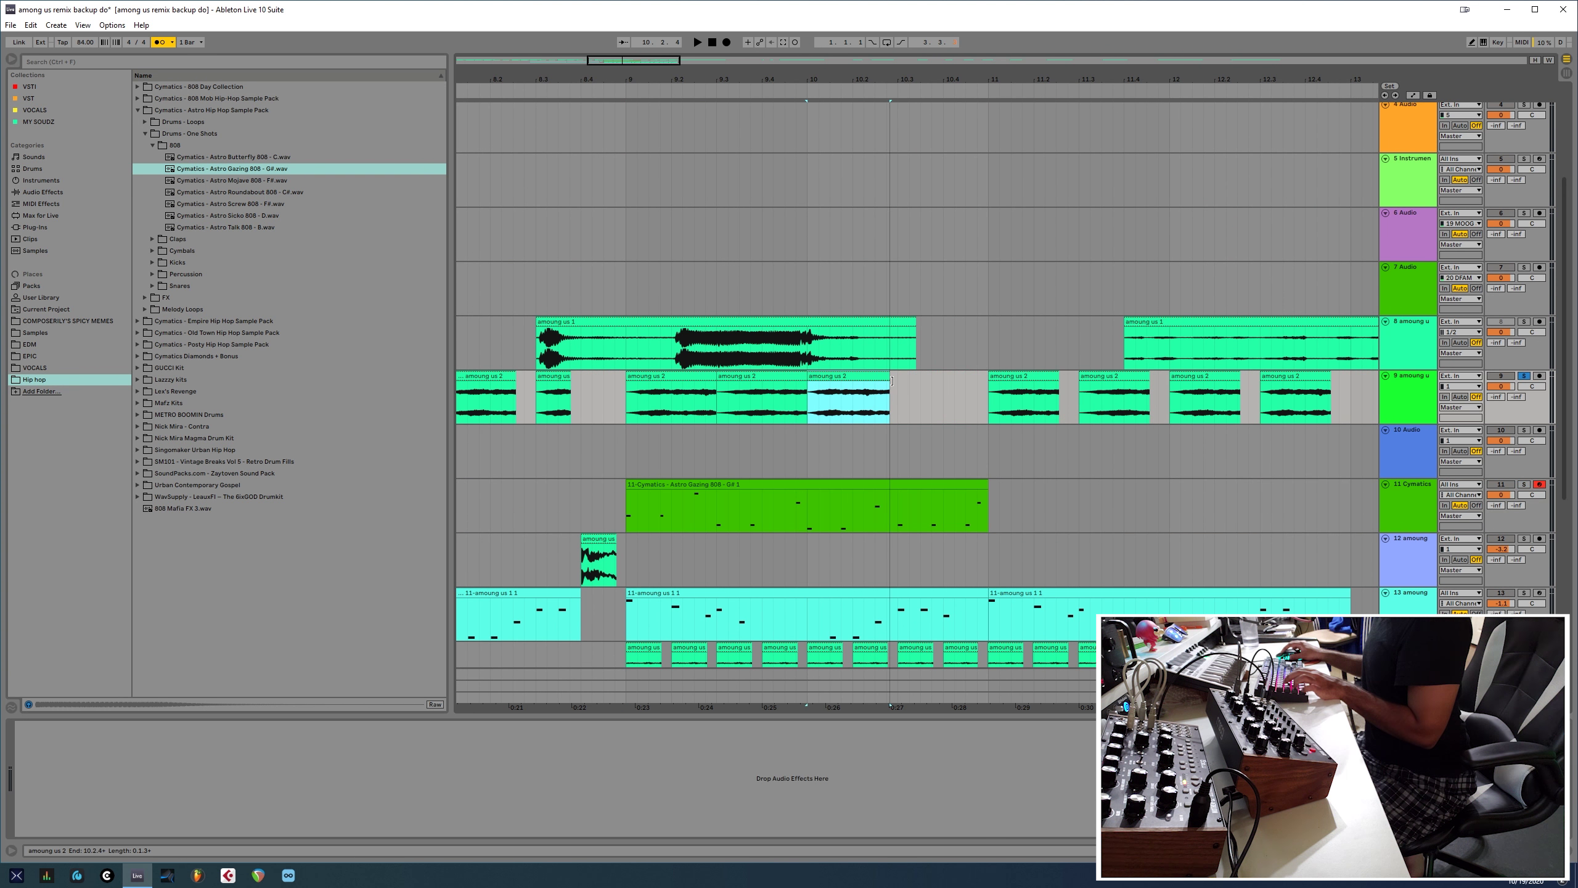
{"action": "key", "text": "ctrl+z"}
{"action": "key", "text": "ctrl+z"}
{"action": "key", "text": "ctrl+z"}
{"action": "key", "text": "space"}
{"action": "left_click_drag", "start_coordinate": [865, 487], "coordinate": [941, 260]}
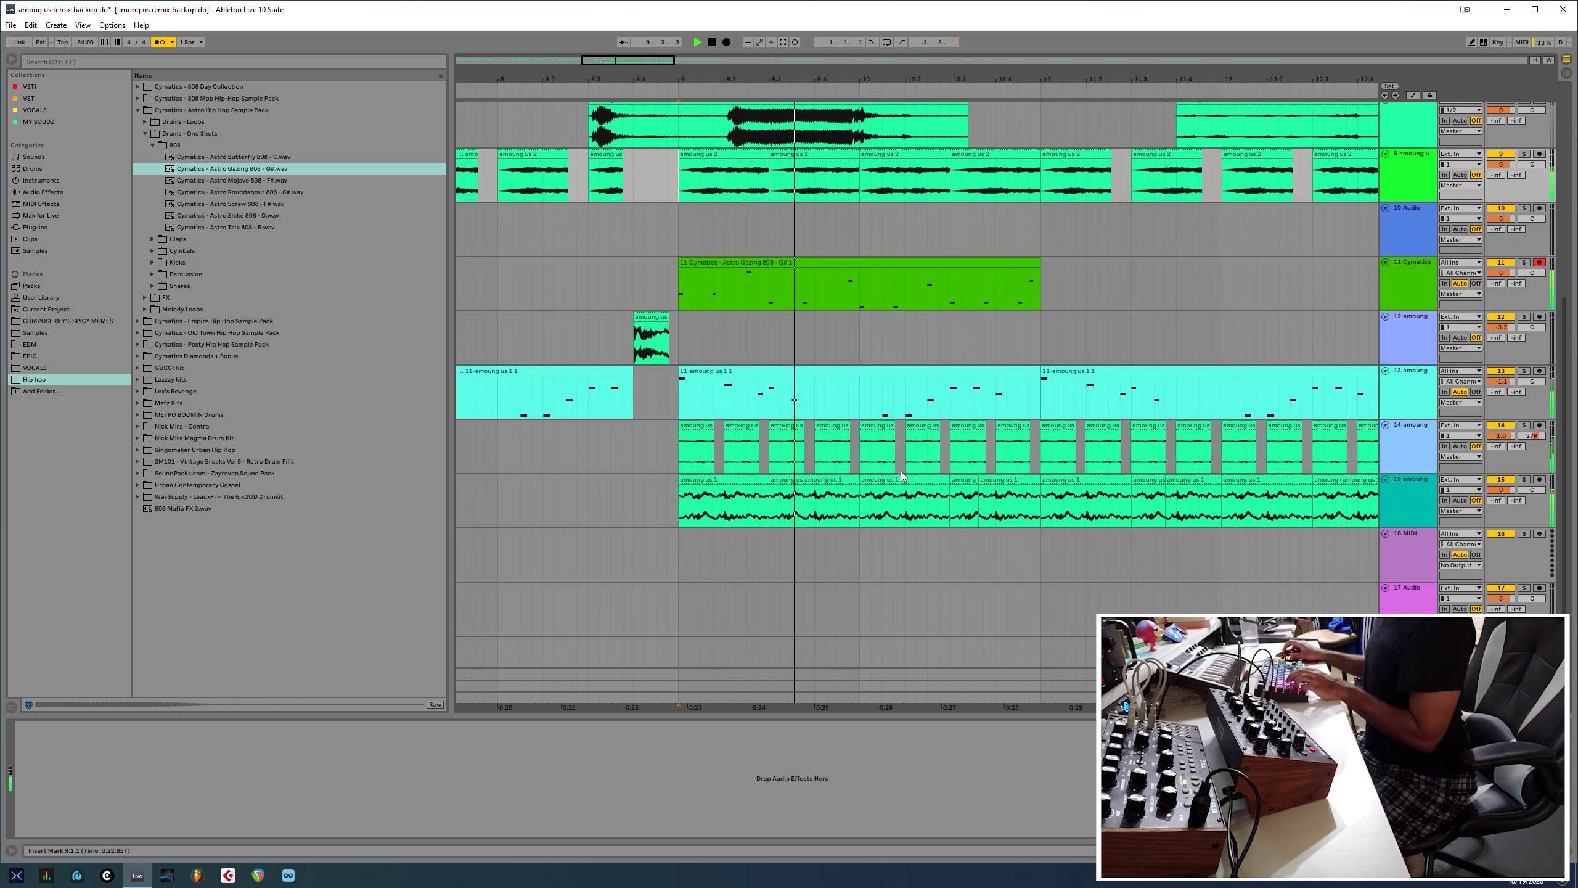
{"action": "left_click_drag", "start_coordinate": [962, 344], "coordinate": [946, 404]}
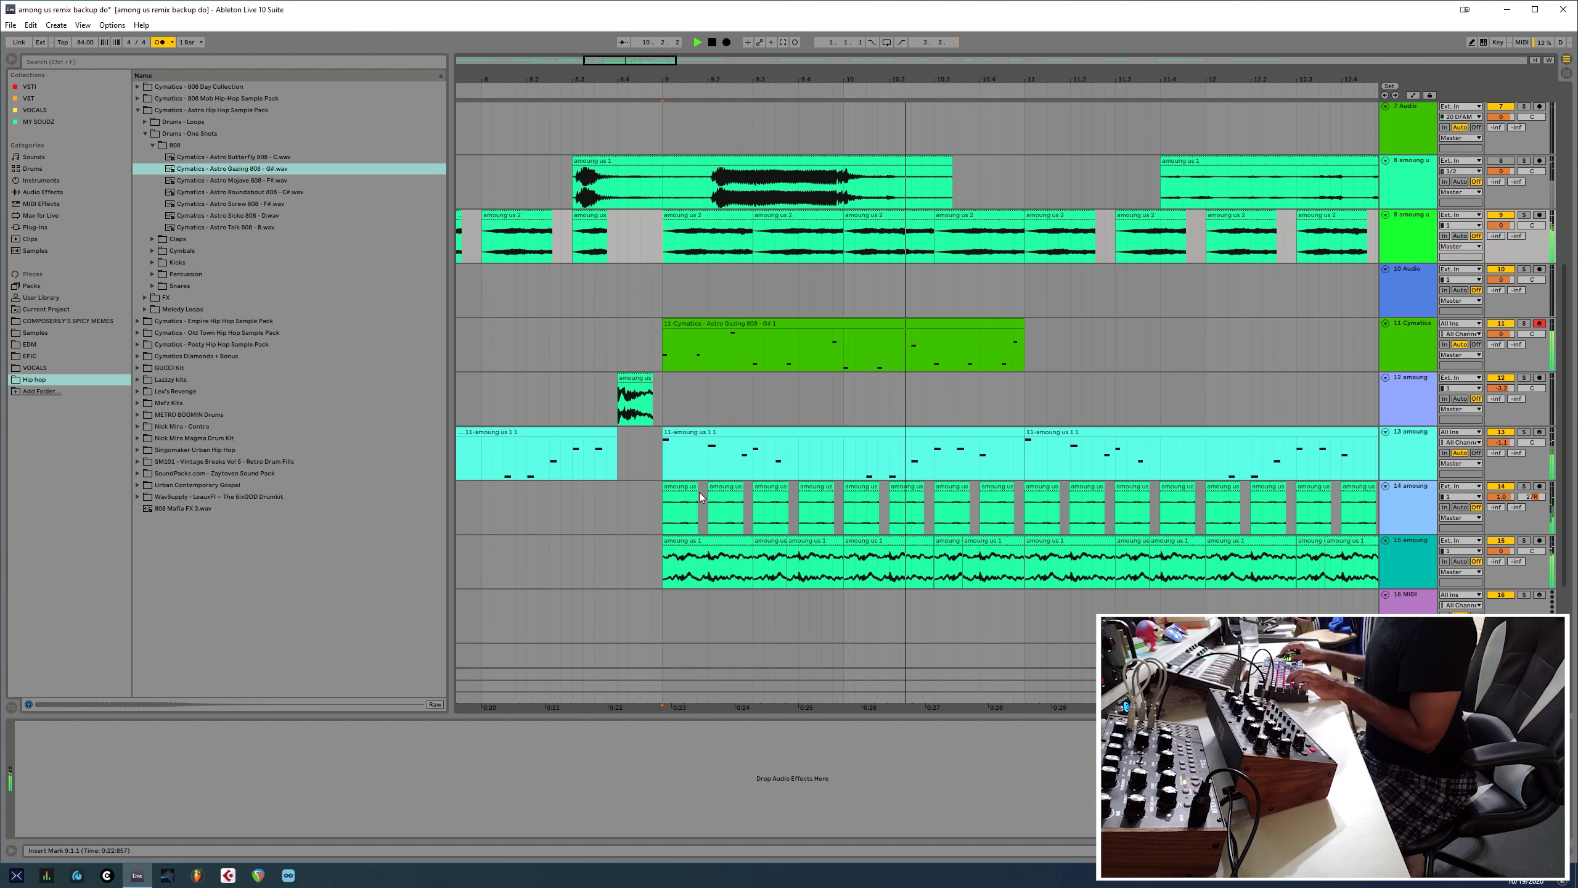
- Duplicate the Astro Gazing 808 clip on track 11, loop bars 9 to 13, and stop playback
{"action": "left_click", "coordinate": [992, 326]}
{"action": "key", "text": "ctrl+d"}
{"action": "key", "text": "ctrl+l"}
{"action": "key", "text": "space"}
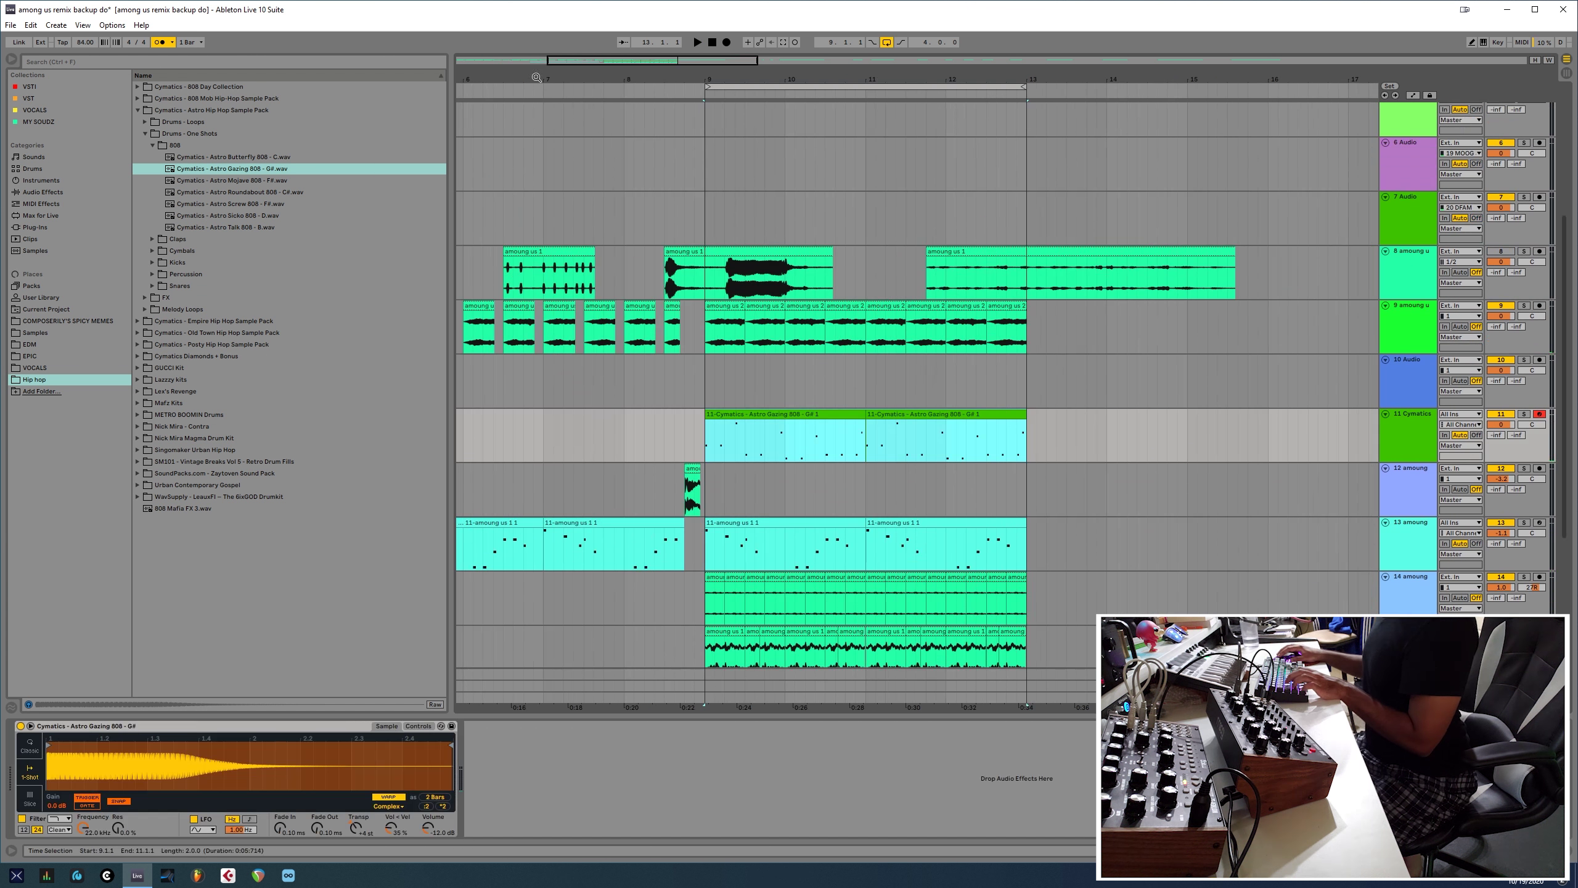
- Raise the project tempo and play the looped section
{"action": "left_click_drag", "start_coordinate": [85, 43], "coordinate": [83, 42]}
{"action": "key", "text": "space"}
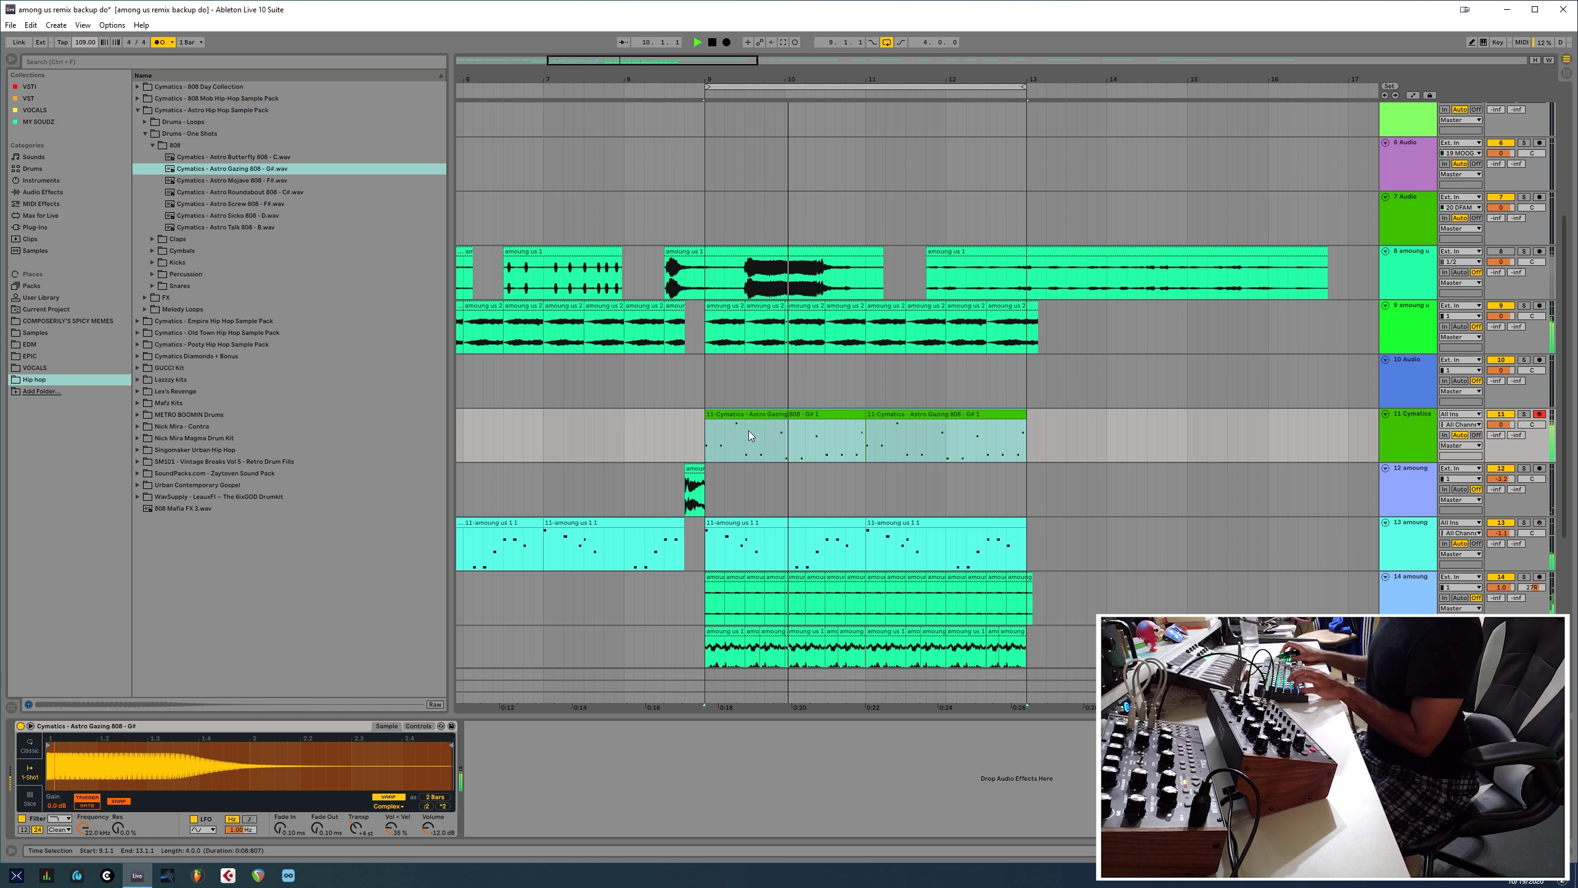
- Open the Kicks folder in the Cymatics Astro Hip Hop drum one-shots and choose a kick sample
{"action": "scroll", "coordinate": [740, 445], "scroll_direction": "up", "scroll_amount": 5}
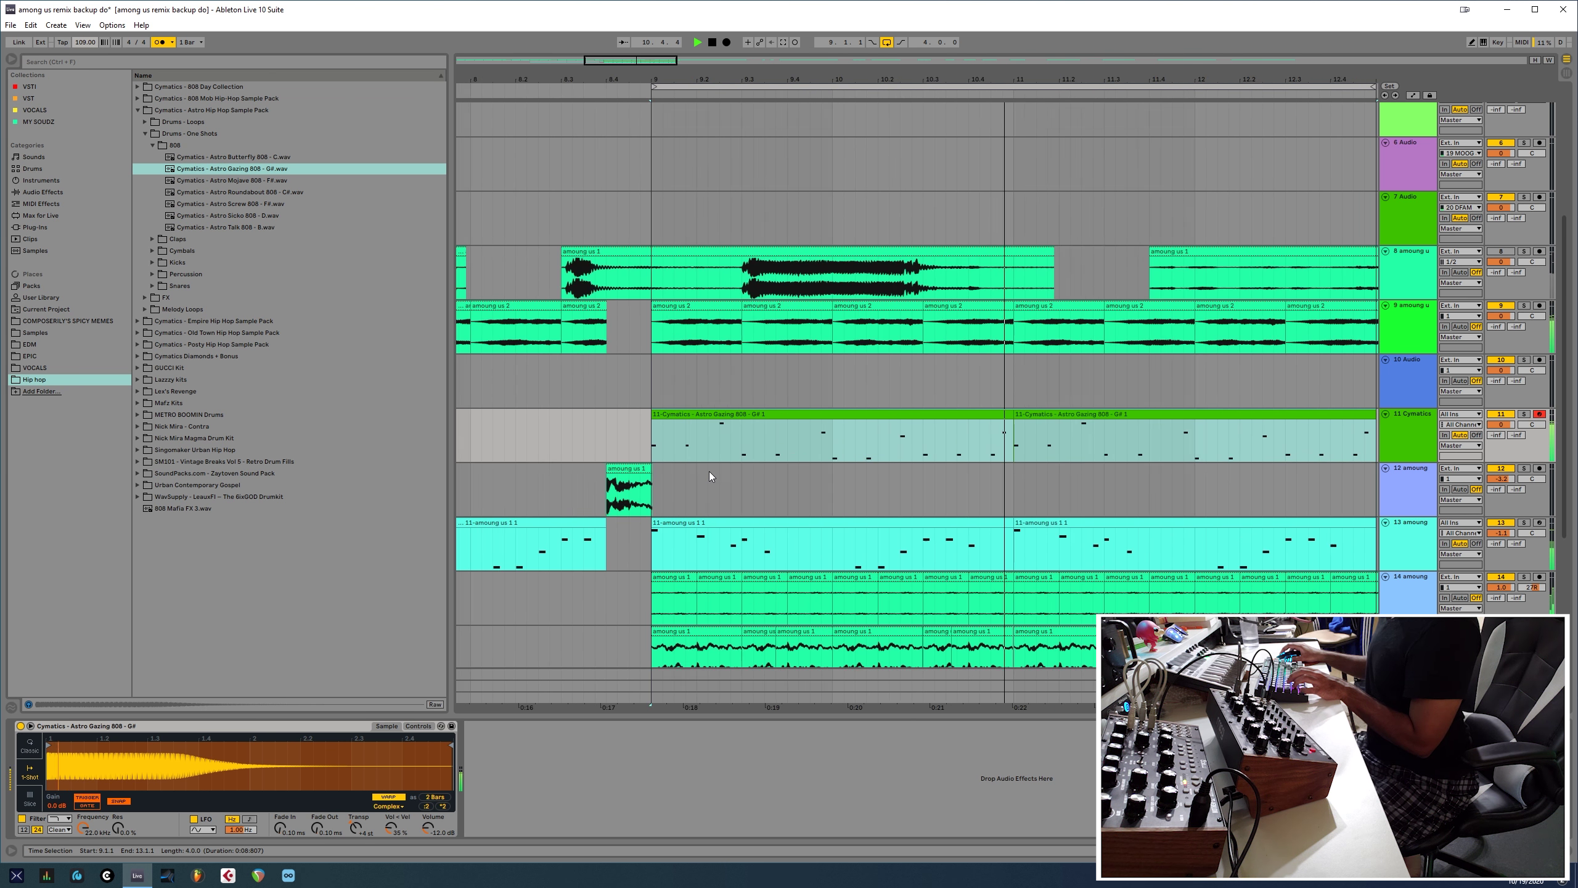
{"action": "left_click", "coordinate": [152, 262]}
{"action": "left_click", "coordinate": [230, 285]}
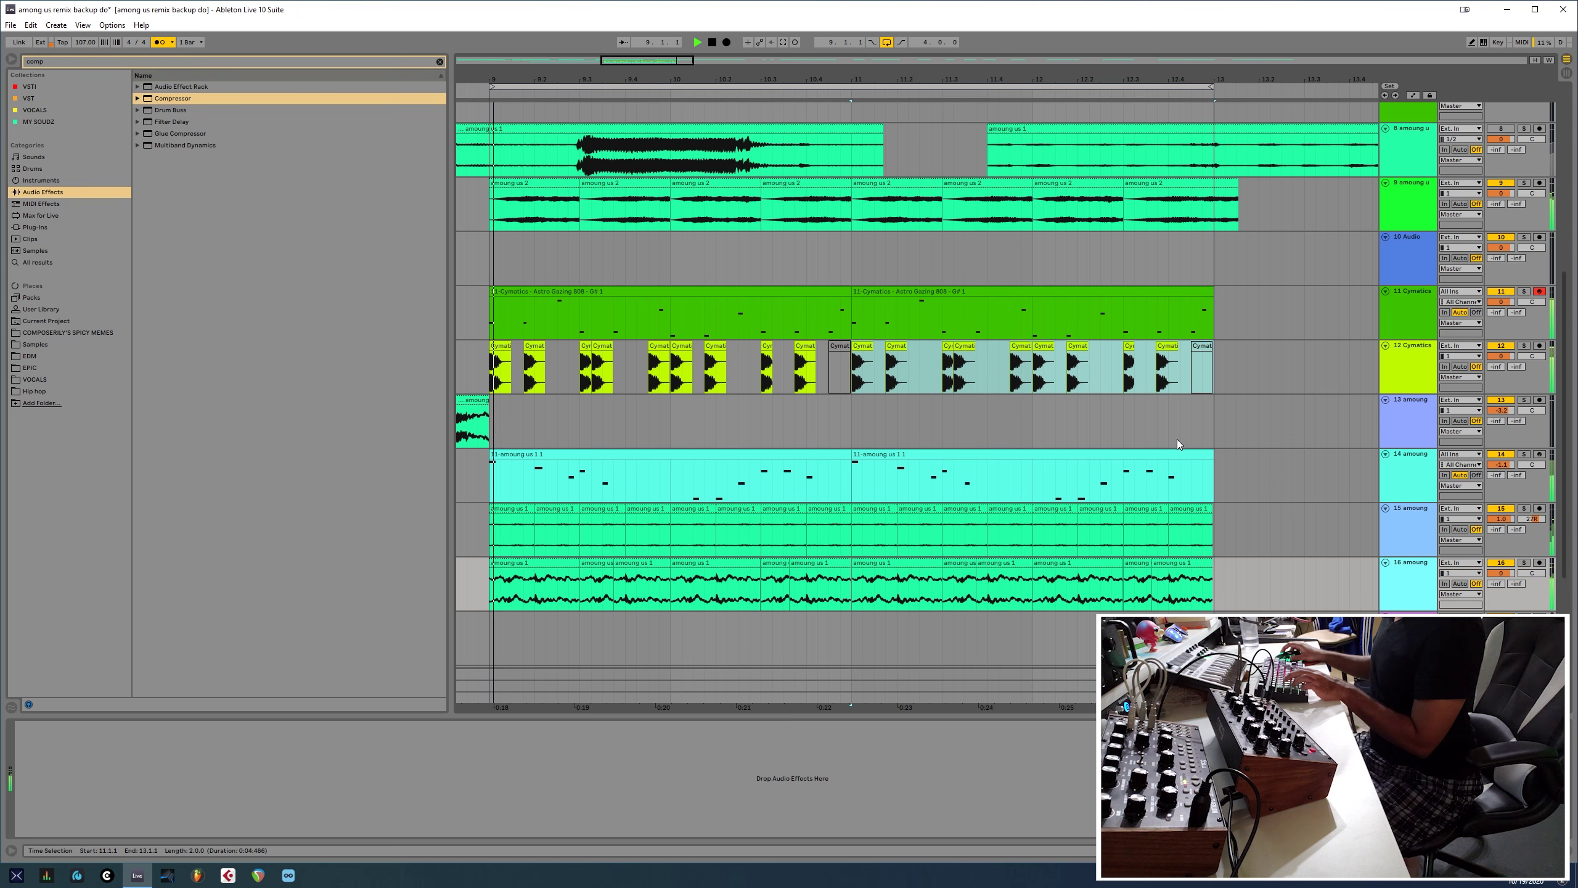
- Select the Astro Gazing 808 clip spanning bars 11 to 13 on track 11 and undo the last edit
{"action": "scroll", "coordinate": [726, 425], "scroll_direction": "down", "scroll_amount": 3}
{"action": "scroll", "coordinate": [863, 569], "scroll_direction": "up", "scroll_amount": 2}
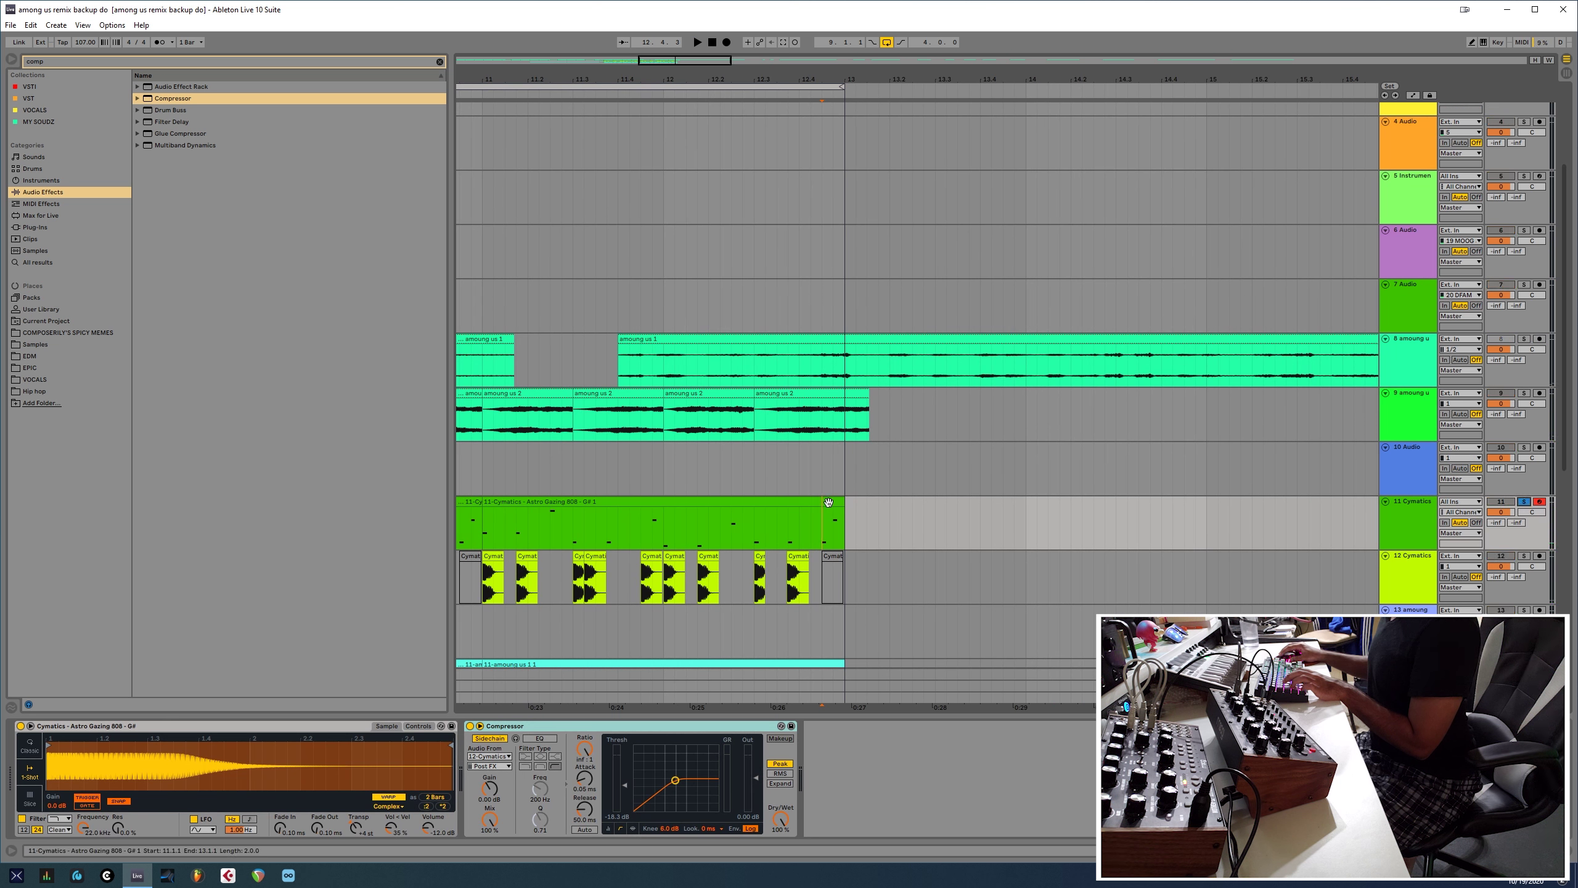
{"action": "left_click", "coordinate": [828, 502]}
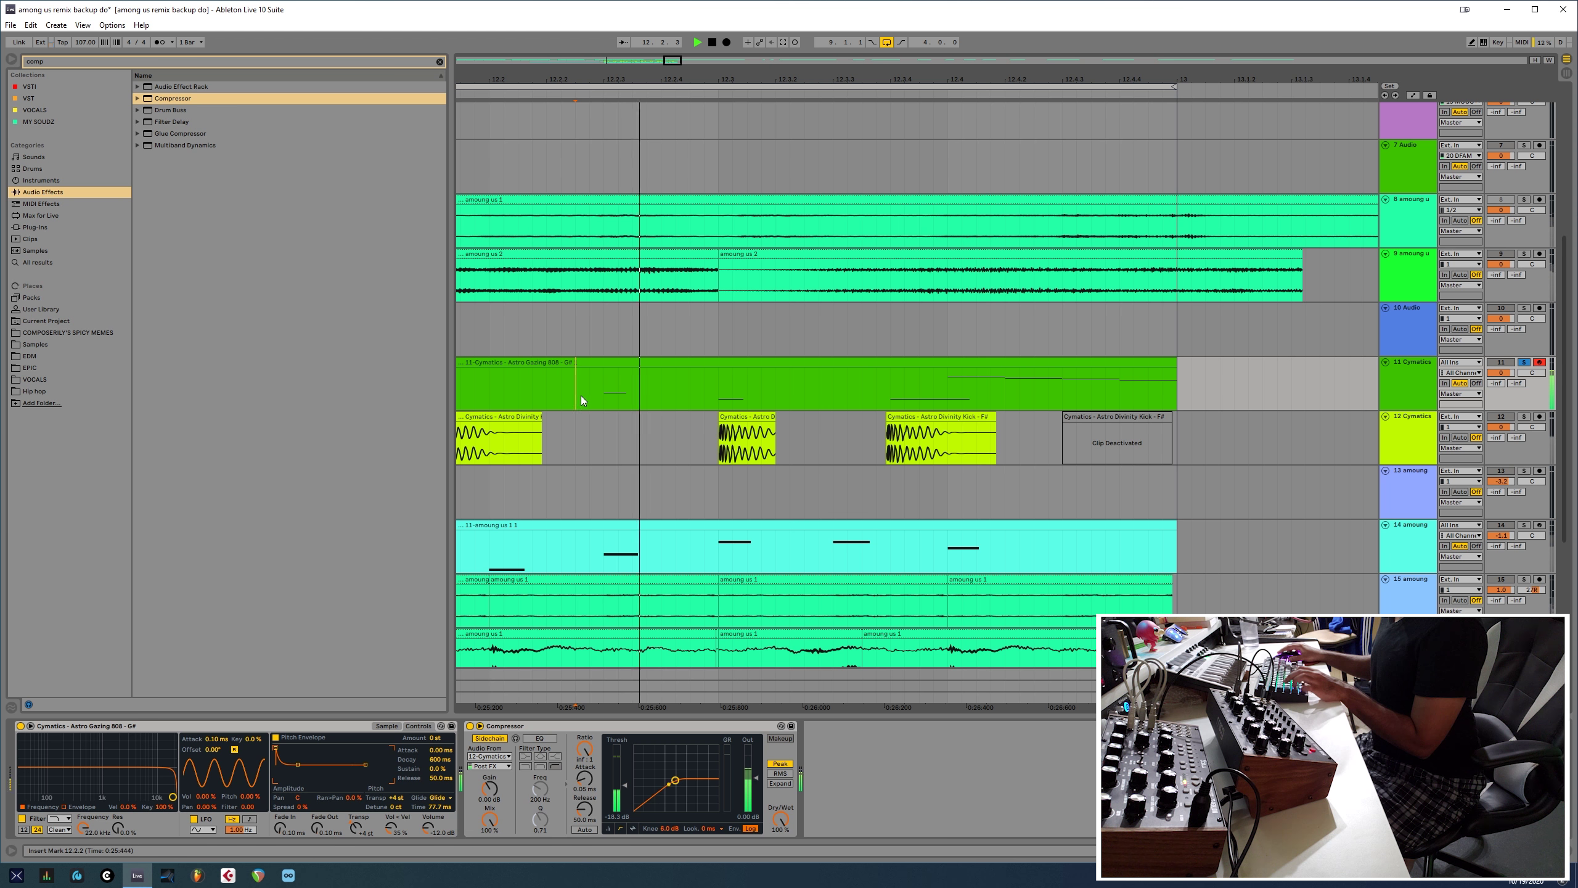
{"action": "key", "text": "ctrl+z"}
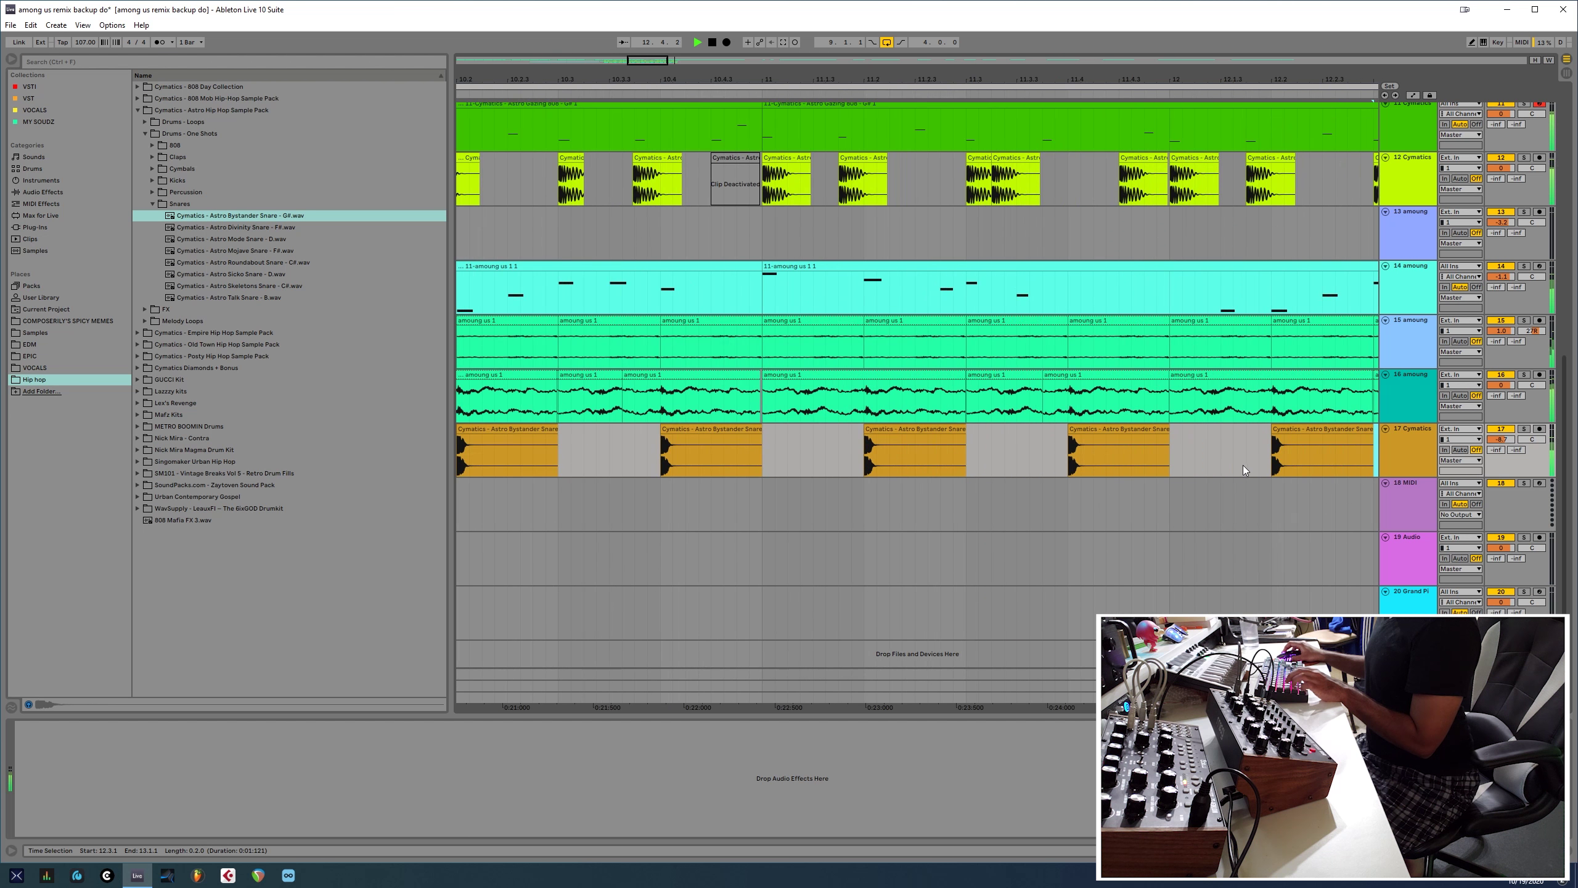
- Play the arrangement from bar 17 with the kick, snare and game-sound loops, and stop playback
{"action": "scroll", "coordinate": [909, 478], "scroll_direction": "up", "scroll_amount": 5}
{"action": "scroll", "coordinate": [1013, 469], "scroll_direction": "down", "scroll_amount": 3}
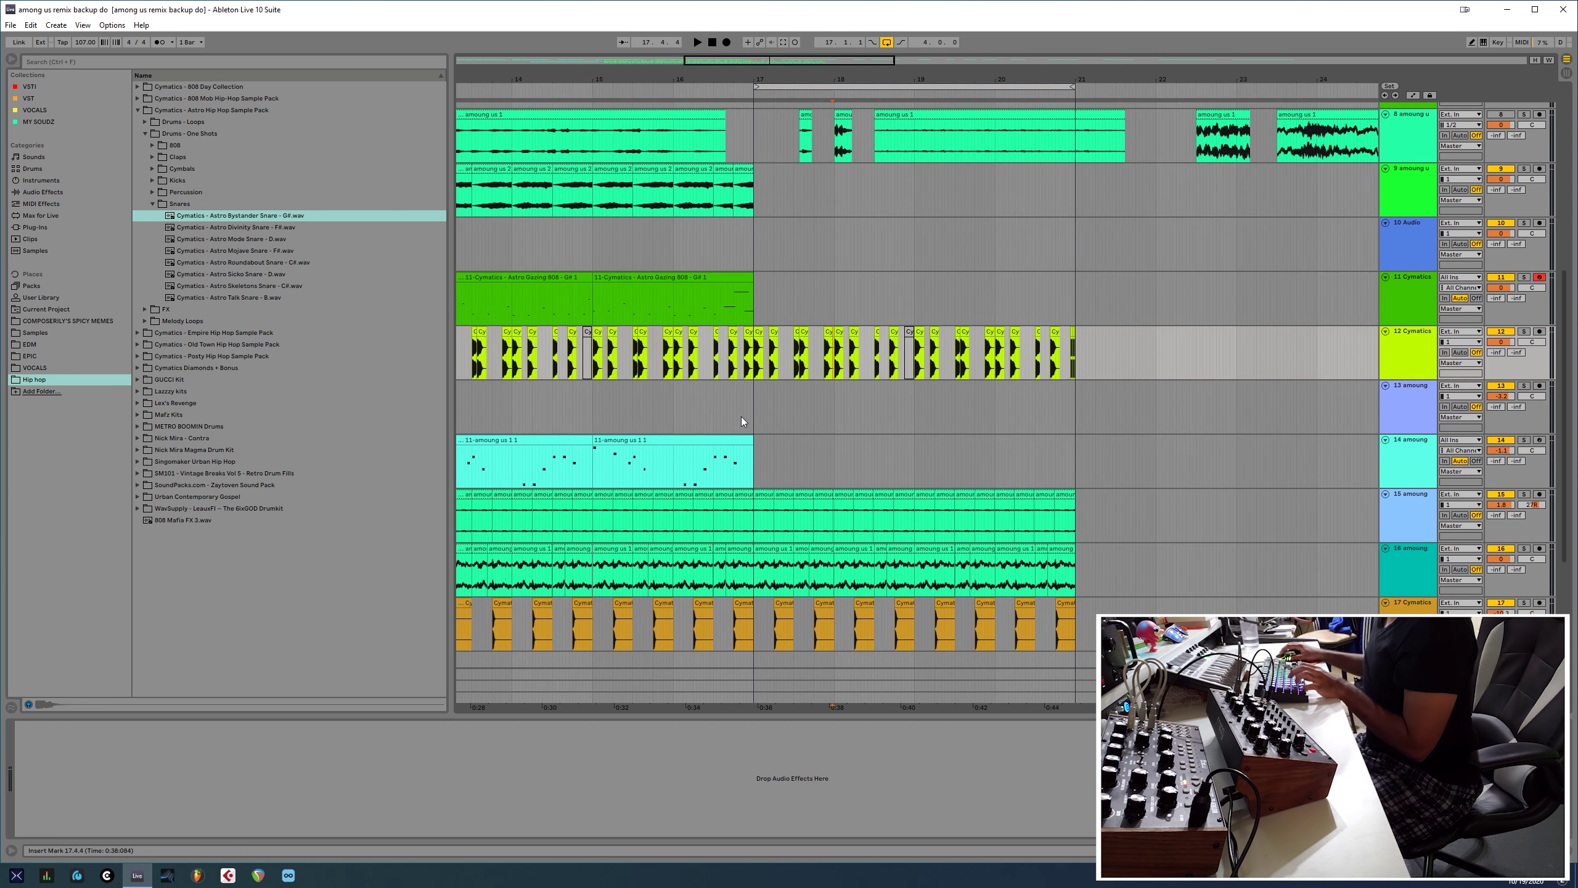
{"action": "left_click", "coordinate": [741, 416]}
{"action": "left_click_drag", "start_coordinate": [741, 416], "coordinate": [799, 436]}
{"action": "left_click", "coordinate": [870, 452]}
{"action": "scroll", "coordinate": [870, 451], "scroll_direction": "up", "scroll_amount": 3}
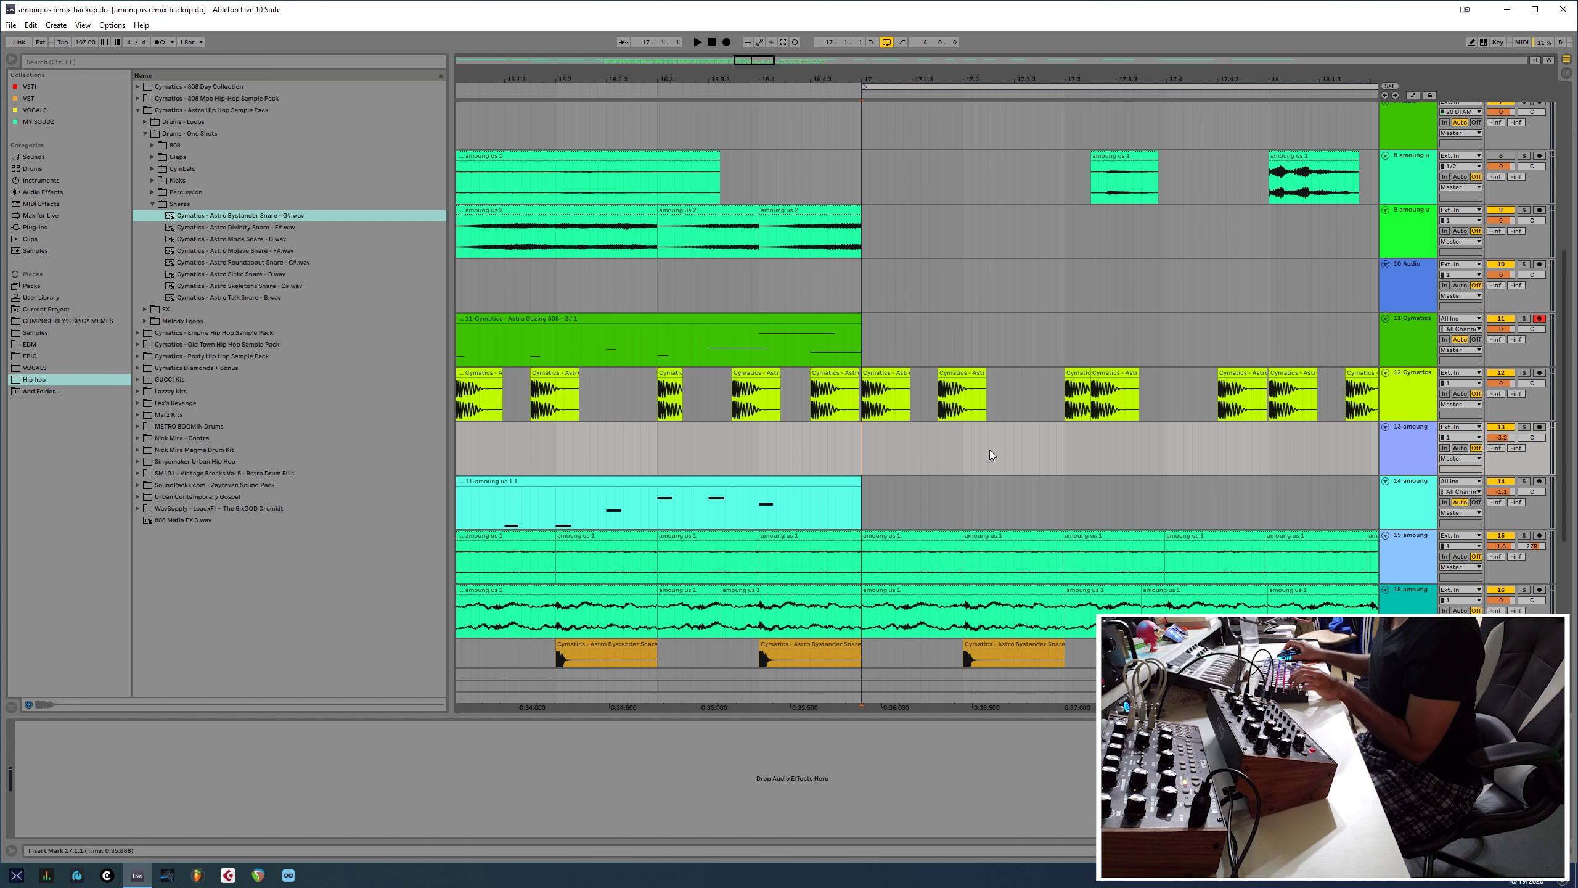
{"action": "key", "text": "space"}
{"action": "scroll", "coordinate": [990, 454], "scroll_direction": "down", "scroll_amount": 3}
{"action": "scroll", "coordinate": [662, 437], "scroll_direction": "down", "scroll_amount": 5}
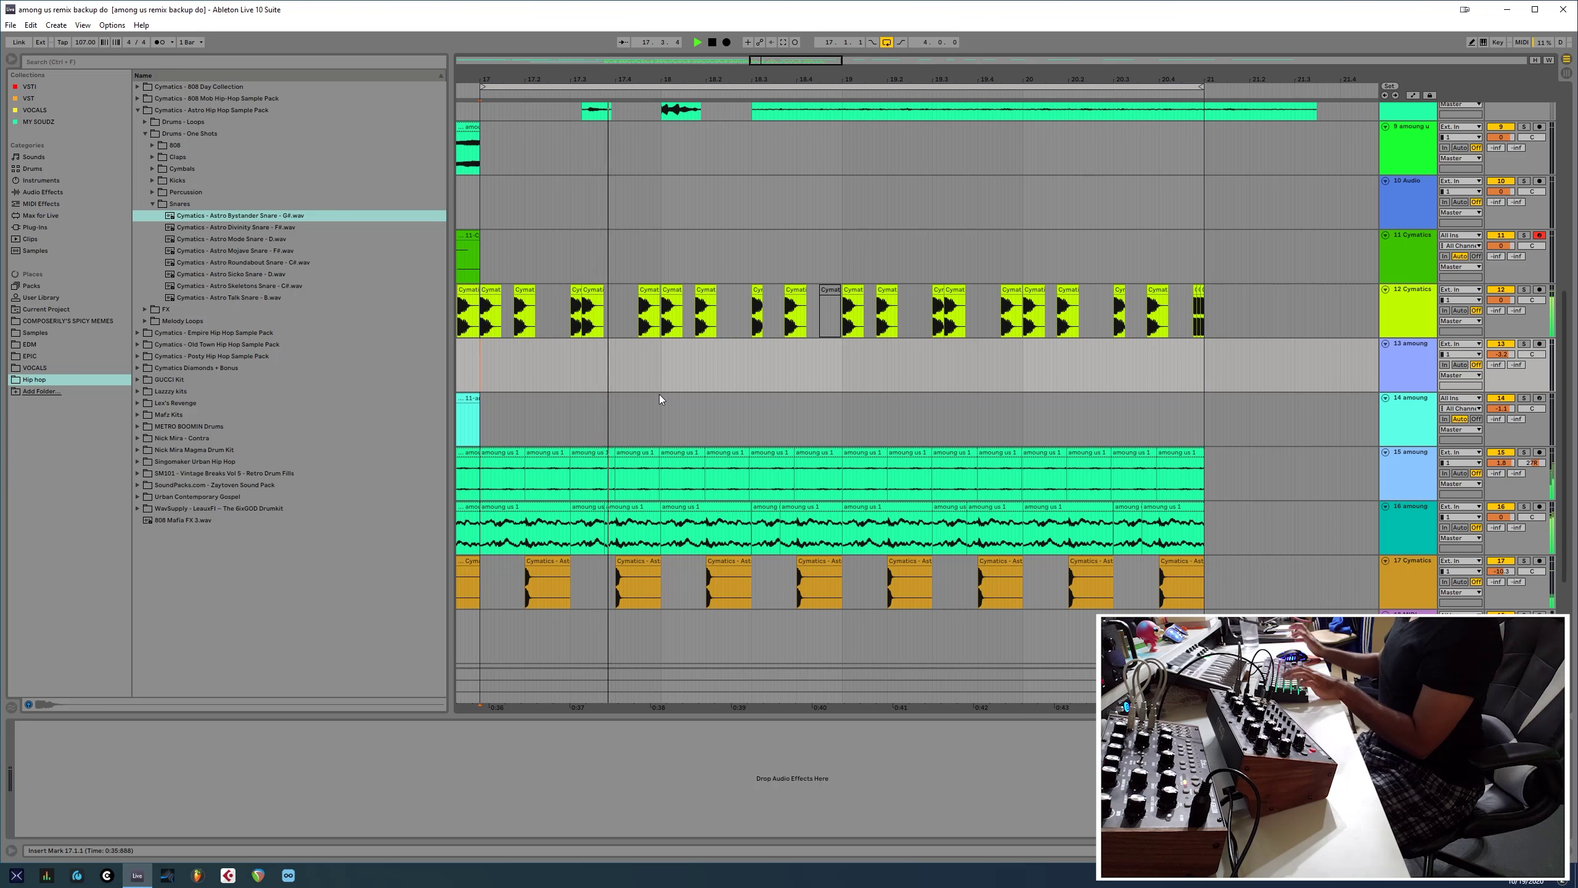
{"action": "scroll", "coordinate": [659, 394], "scroll_direction": "up", "scroll_amount": 5}
{"action": "scroll", "coordinate": [798, 415], "scroll_direction": "down", "scroll_amount": 3}
{"action": "key", "text": "space"}
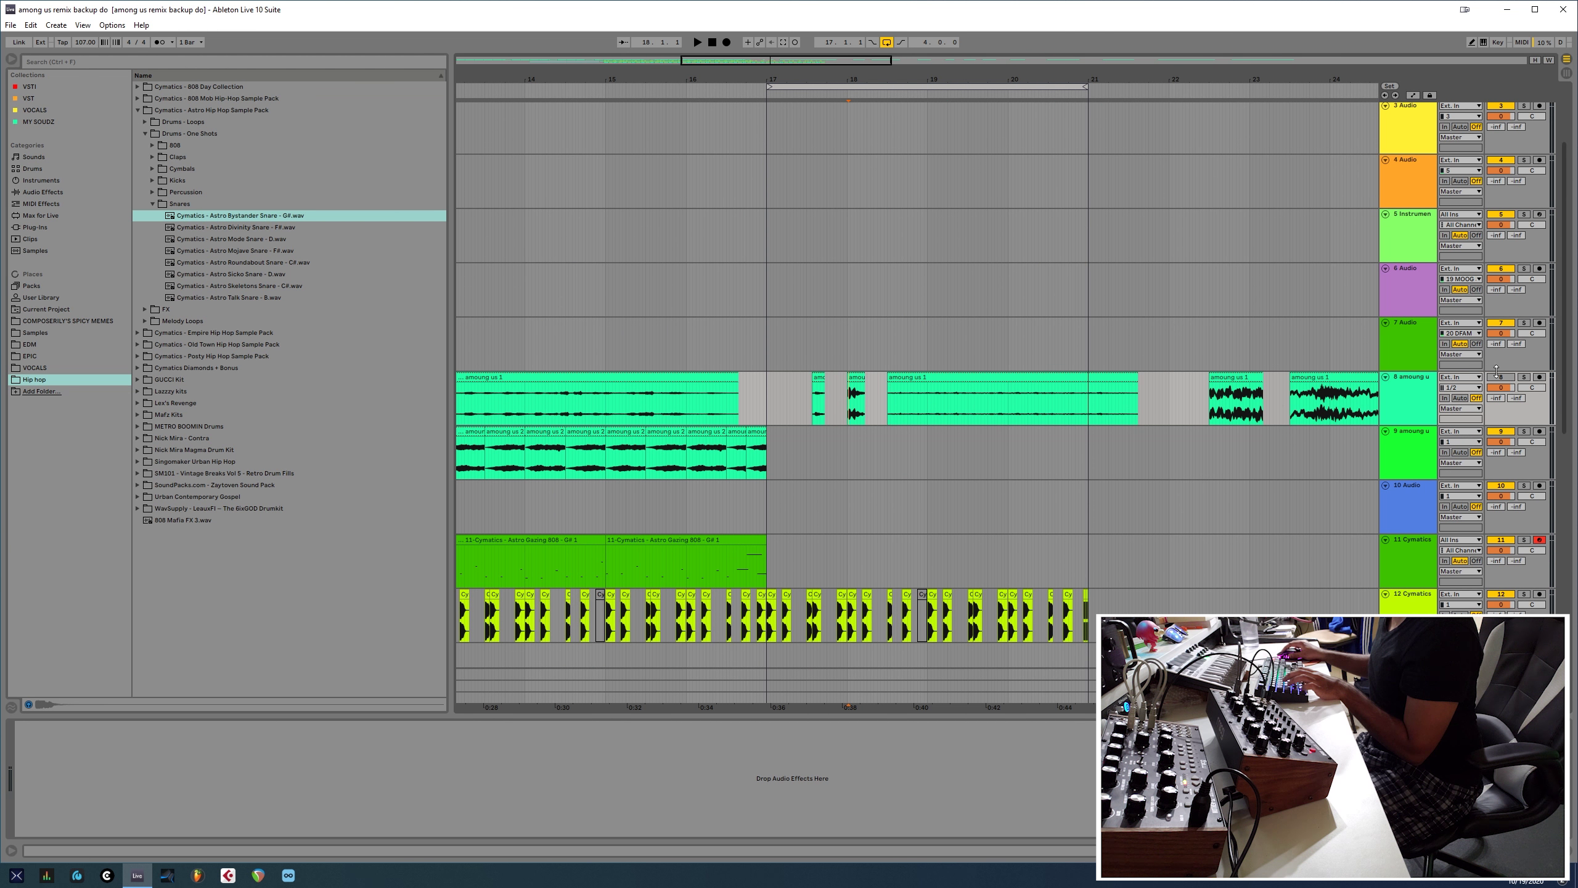
- Solo track 8 and audition its "amoung us 1" recording from bar 18
{"action": "left_click", "coordinate": [1524, 377]}
{"action": "key", "text": "space"}
{"action": "scroll", "coordinate": [663, 376], "scroll_direction": "up", "scroll_amount": 5}
{"action": "scroll", "coordinate": [843, 557], "scroll_direction": "down", "scroll_amount": 3}
{"action": "scroll", "coordinate": [1041, 418], "scroll_direction": "right", "scroll_amount": 3}
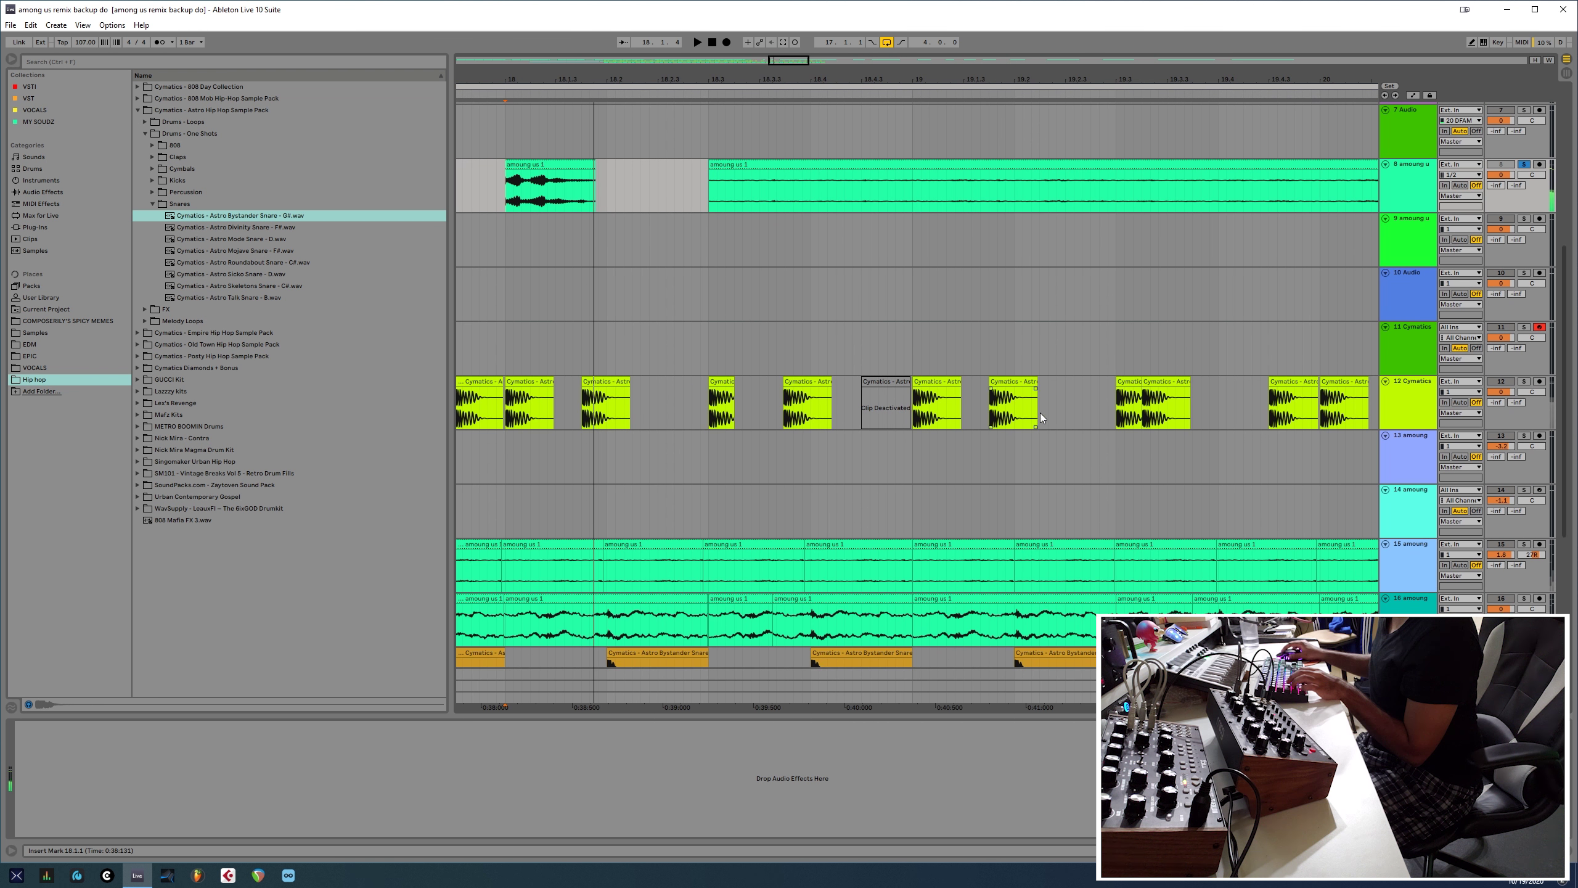
{"action": "left_click", "coordinate": [895, 504]}
{"action": "key", "text": "space"}
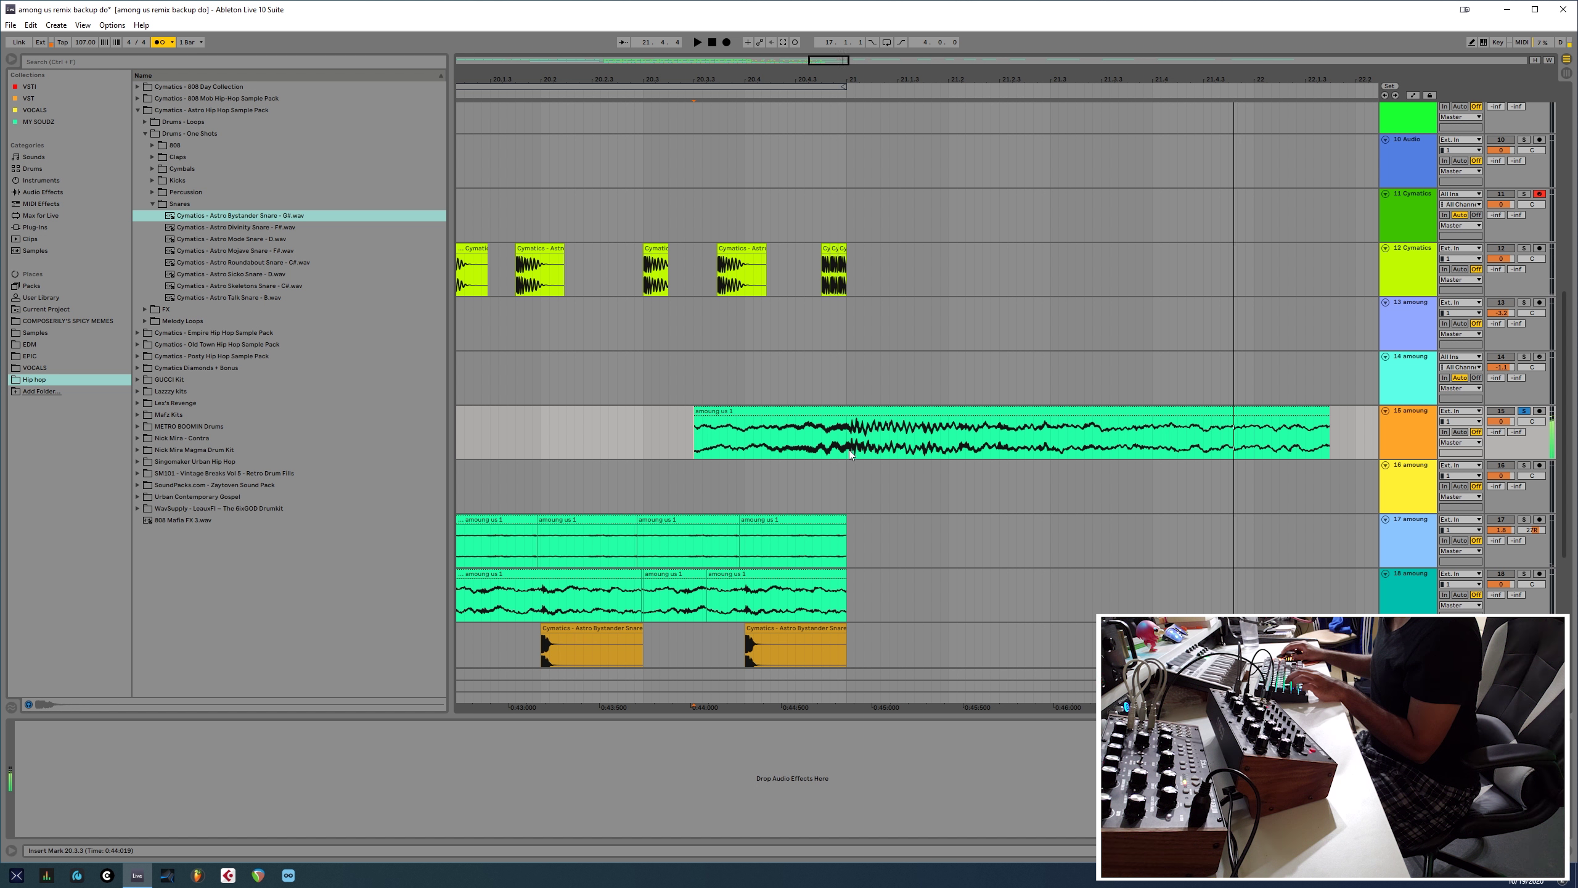
- Extend the end of the "amoung us 1" clip on track 15 to 22.2.1, checking it with playback
{"action": "double_click", "coordinate": [849, 449]}
{"action": "key", "text": "space"}
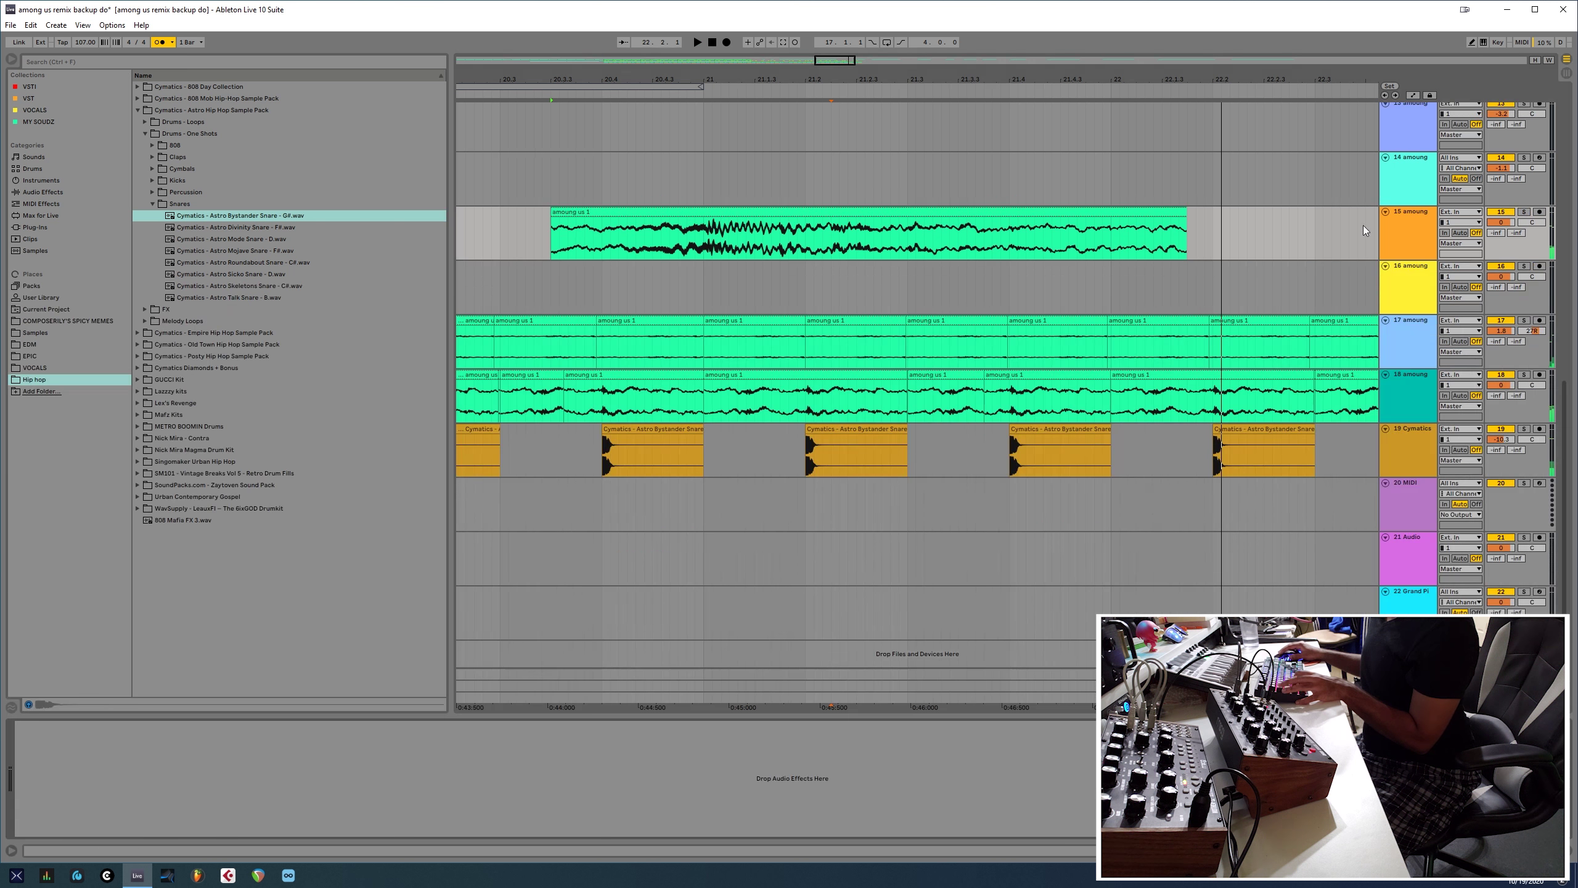
{"action": "left_click", "coordinate": [1364, 224]}
{"action": "mouse_move", "coordinate": [1192, 216]}
{"action": "left_mouse_down"}
{"action": "mouse_move", "coordinate": [1222, 233]}
{"action": "mouse_move", "coordinate": [1373, 236]}
{"action": "mouse_move", "coordinate": [1207, 238]}
{"action": "left_mouse_up"}
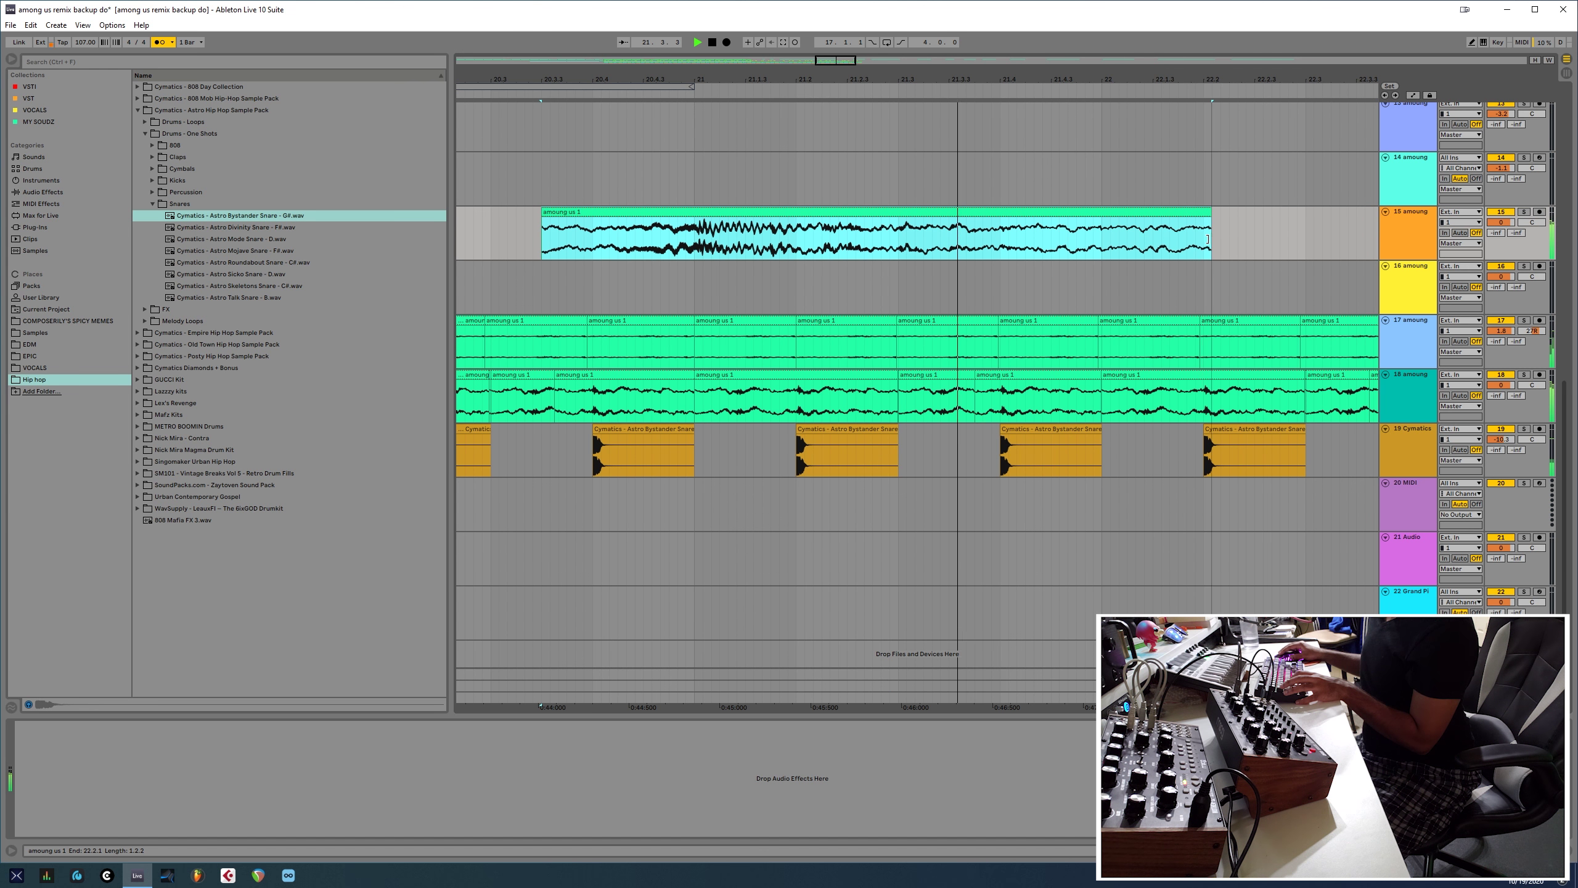
- Solo the game recording on track 8 and audition its "amoung us 2" clips around bar 36
{"action": "scroll", "coordinate": [998, 334], "scroll_direction": "up", "scroll_amount": 8}
{"action": "left_click_drag", "start_coordinate": [1367, 640], "coordinate": [999, 333]}
{"action": "scroll", "coordinate": [934, 463], "scroll_direction": "down", "scroll_amount": 5}
{"action": "left_click", "coordinate": [1523, 280]}
{"action": "scroll", "coordinate": [1202, 394], "scroll_direction": "up", "scroll_amount": 2}
{"action": "scroll", "coordinate": [1202, 395], "scroll_direction": "right", "scroll_amount": 3}
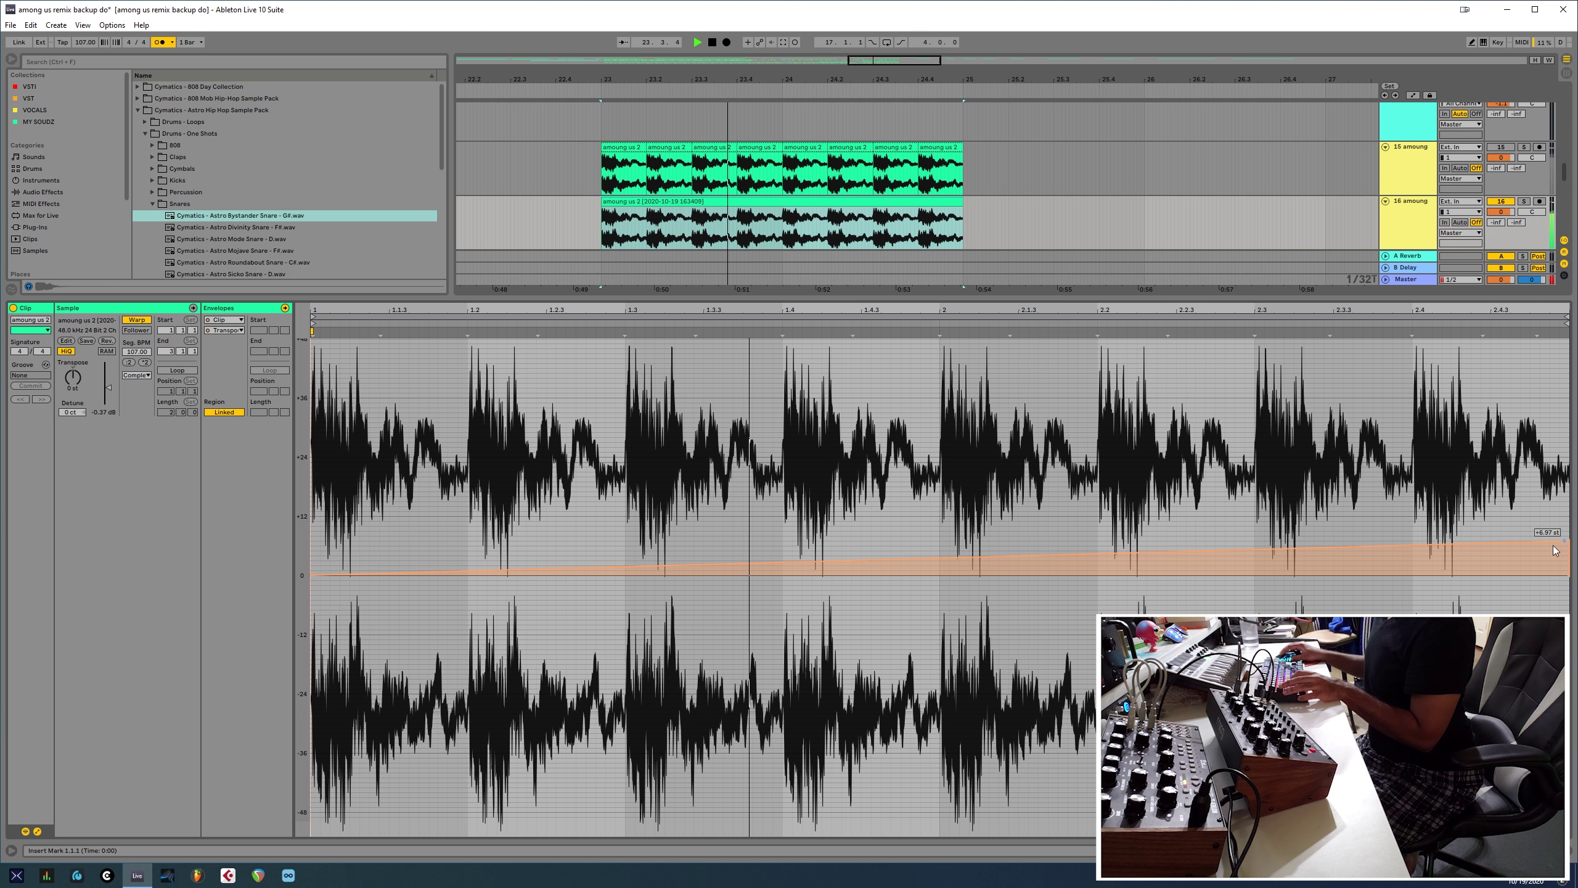
{"action": "key", "text": "shift+Tab"}
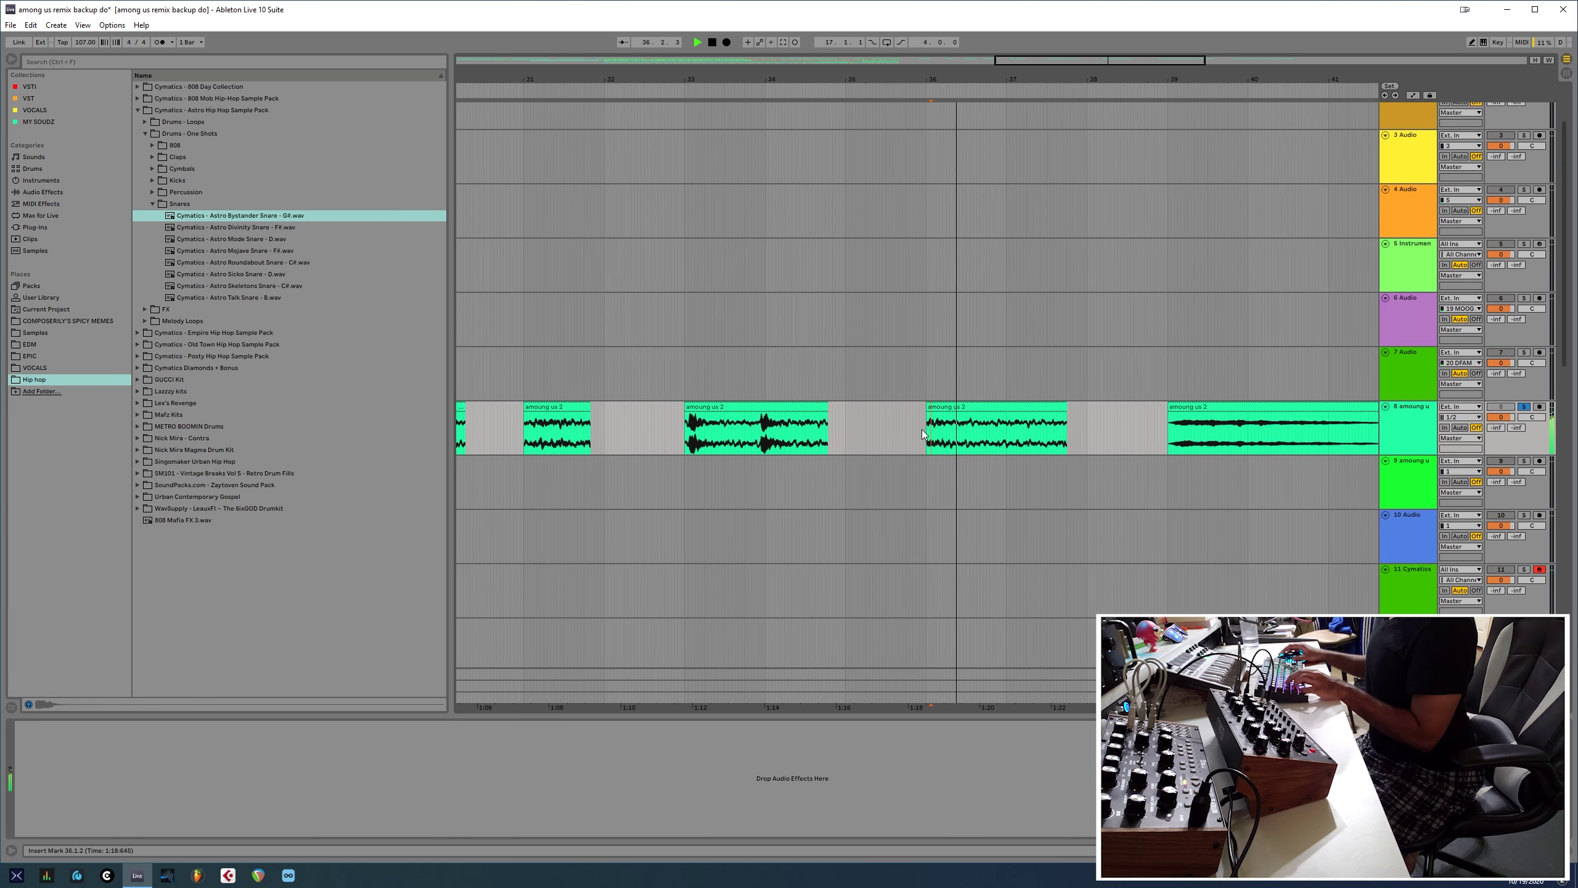
{"action": "left_click", "coordinate": [957, 408]}
{"action": "scroll", "coordinate": [792, 521], "scroll_direction": "down", "scroll_amount": 8}
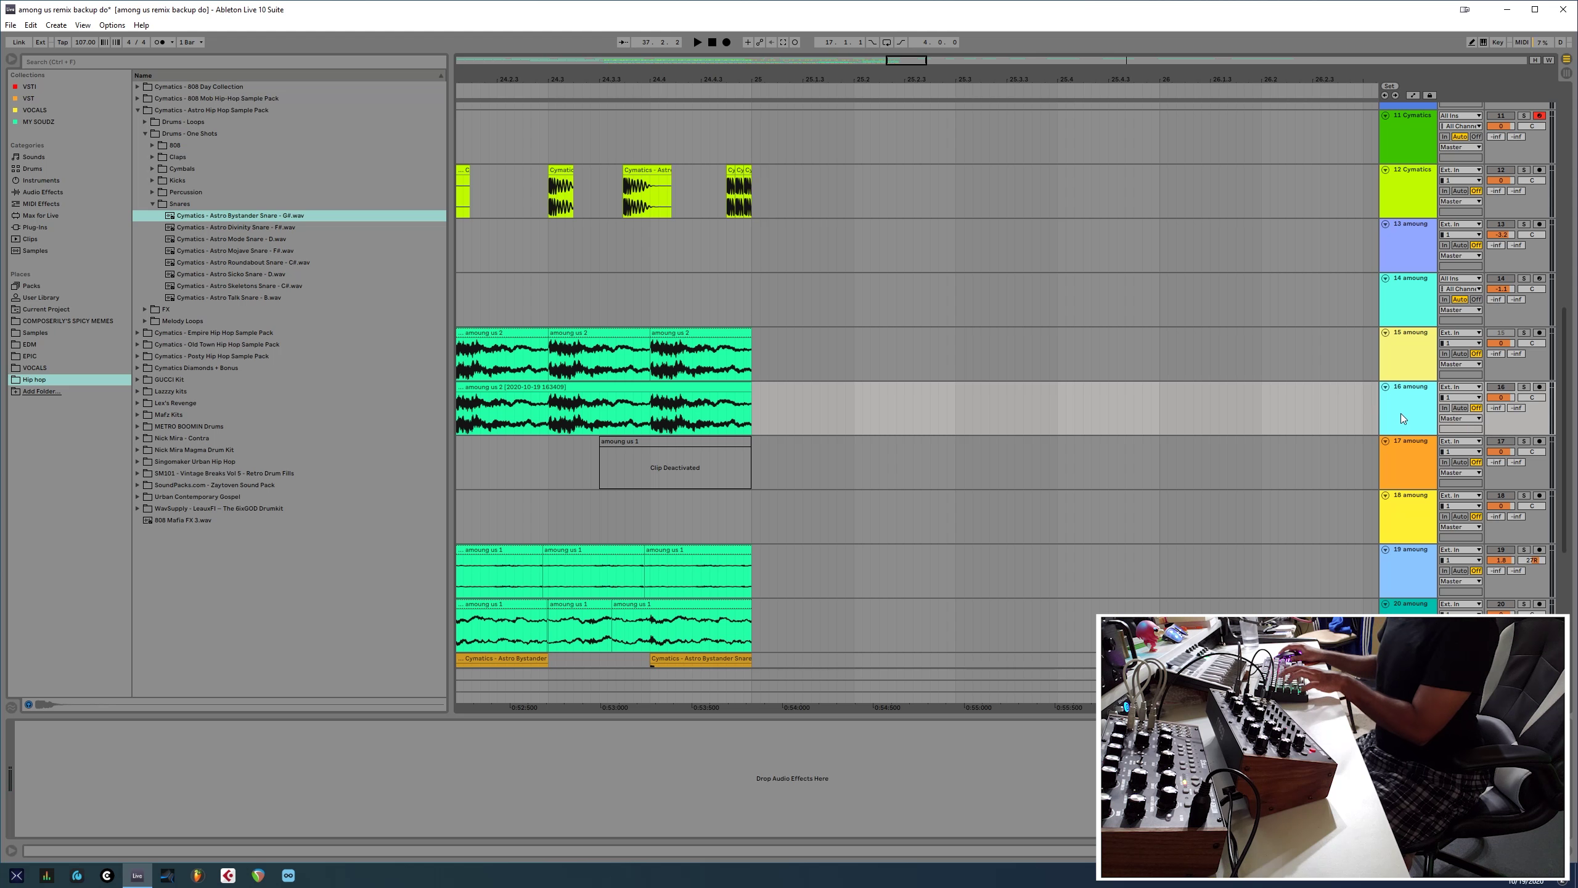
- Move the warp marker at 1.2.4 of the "amoung us 2" clip on track 17 earlier and check the timing by playback
{"action": "left_click", "coordinate": [891, 479]}
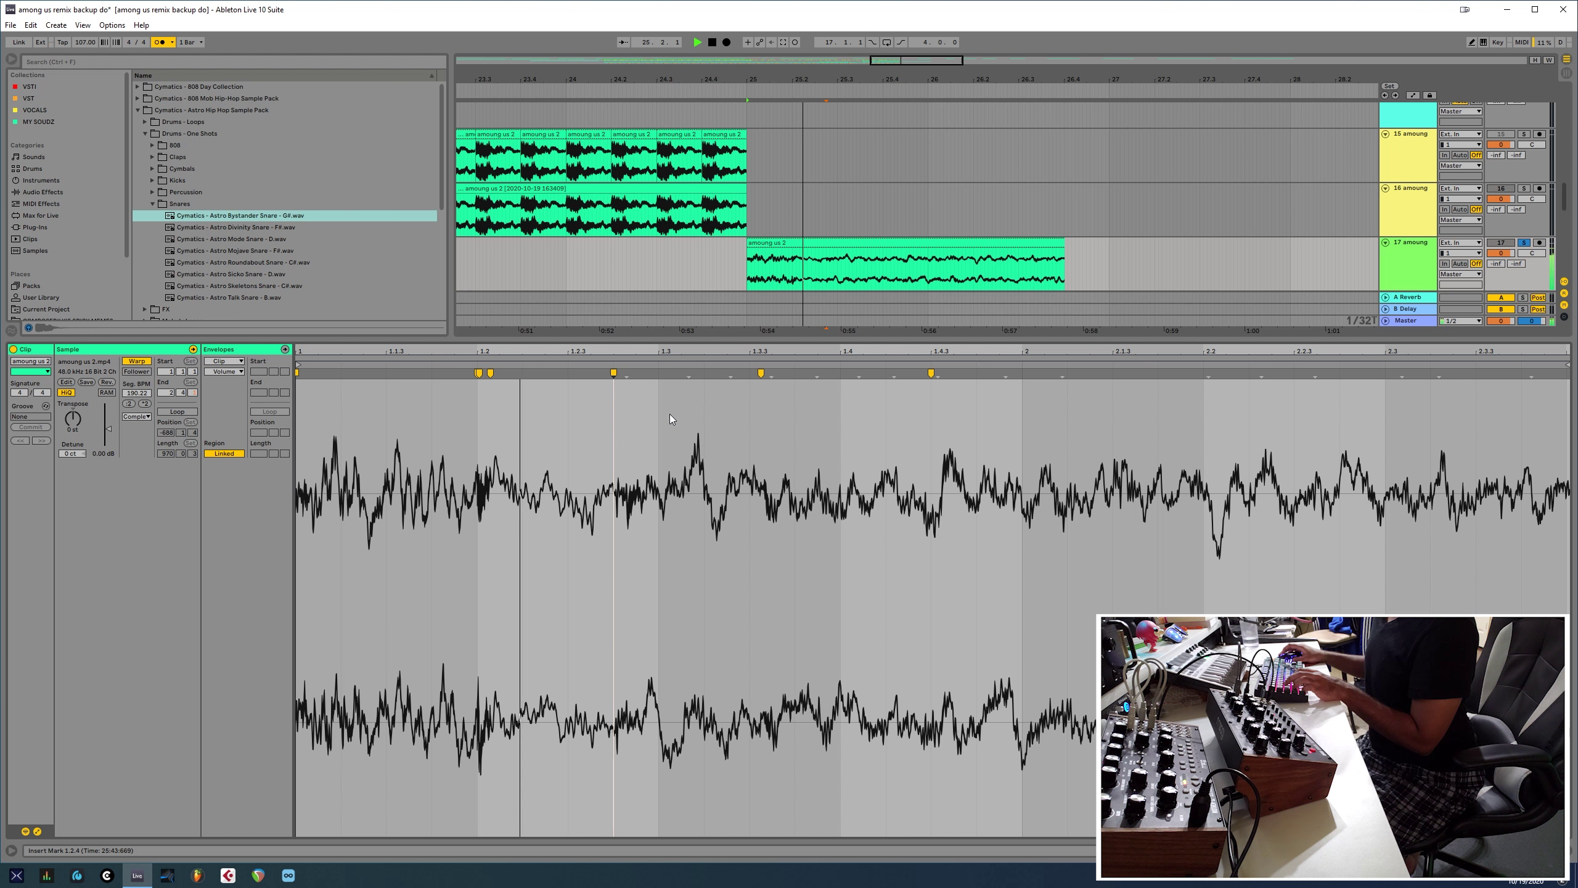
{"action": "key", "text": "space"}
{"action": "left_click_drag", "start_coordinate": [613, 374], "coordinate": [580, 375]}
{"action": "key", "text": "space"}
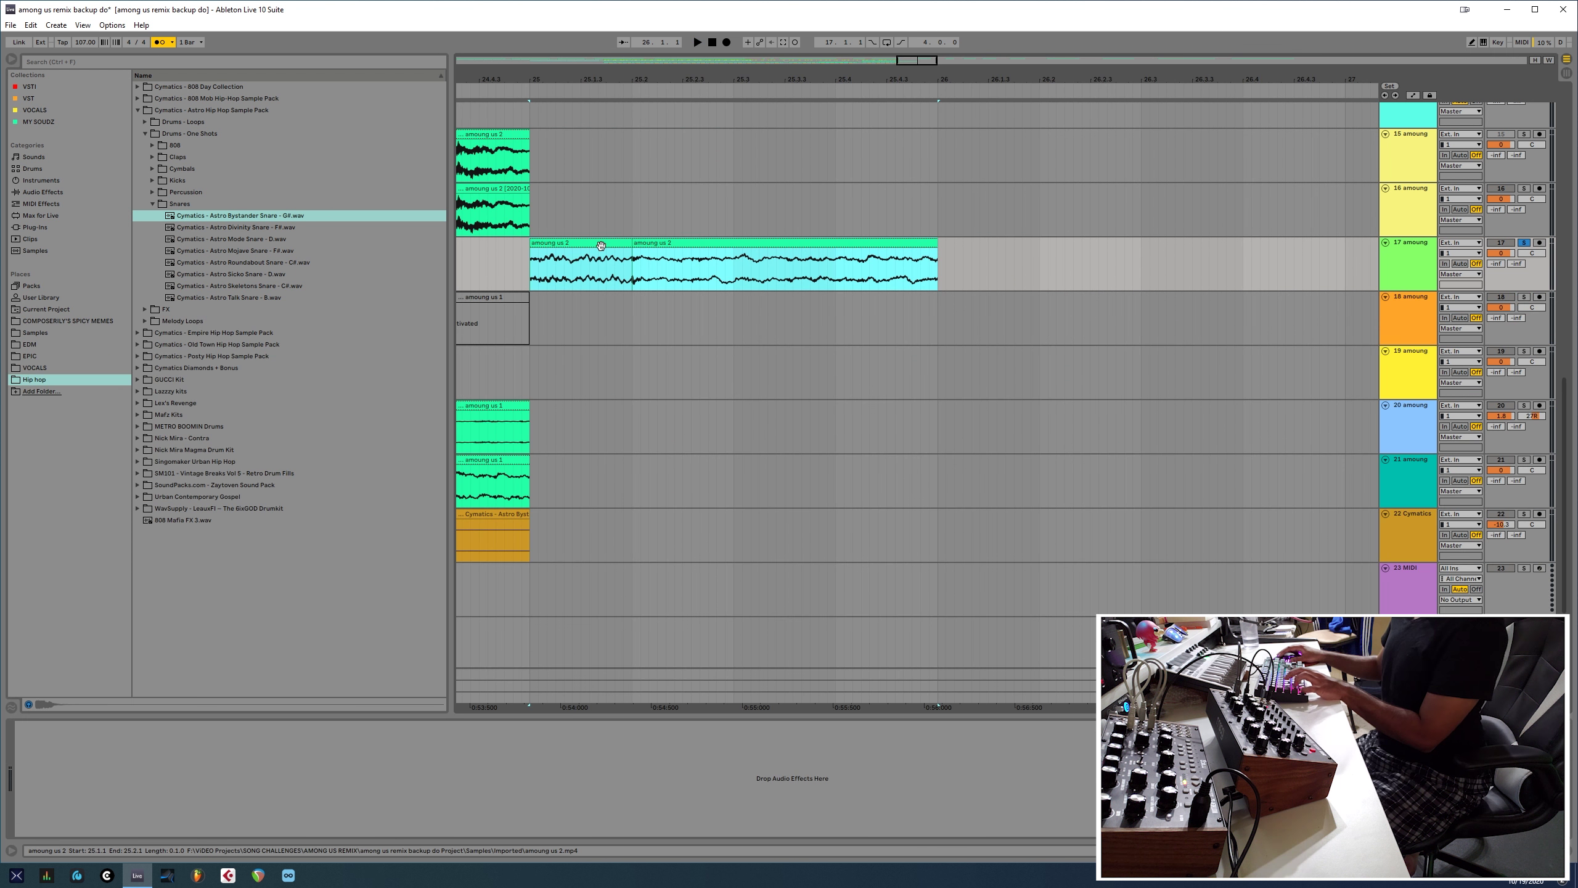
- Duplicate the "amoung us 2" clips in bar 25 of track 17 into bar 26 and play them from bar 25
{"action": "key", "text": "ctrl+d"}
{"action": "left_click", "coordinate": [533, 276]}
{"action": "key", "text": "space"}
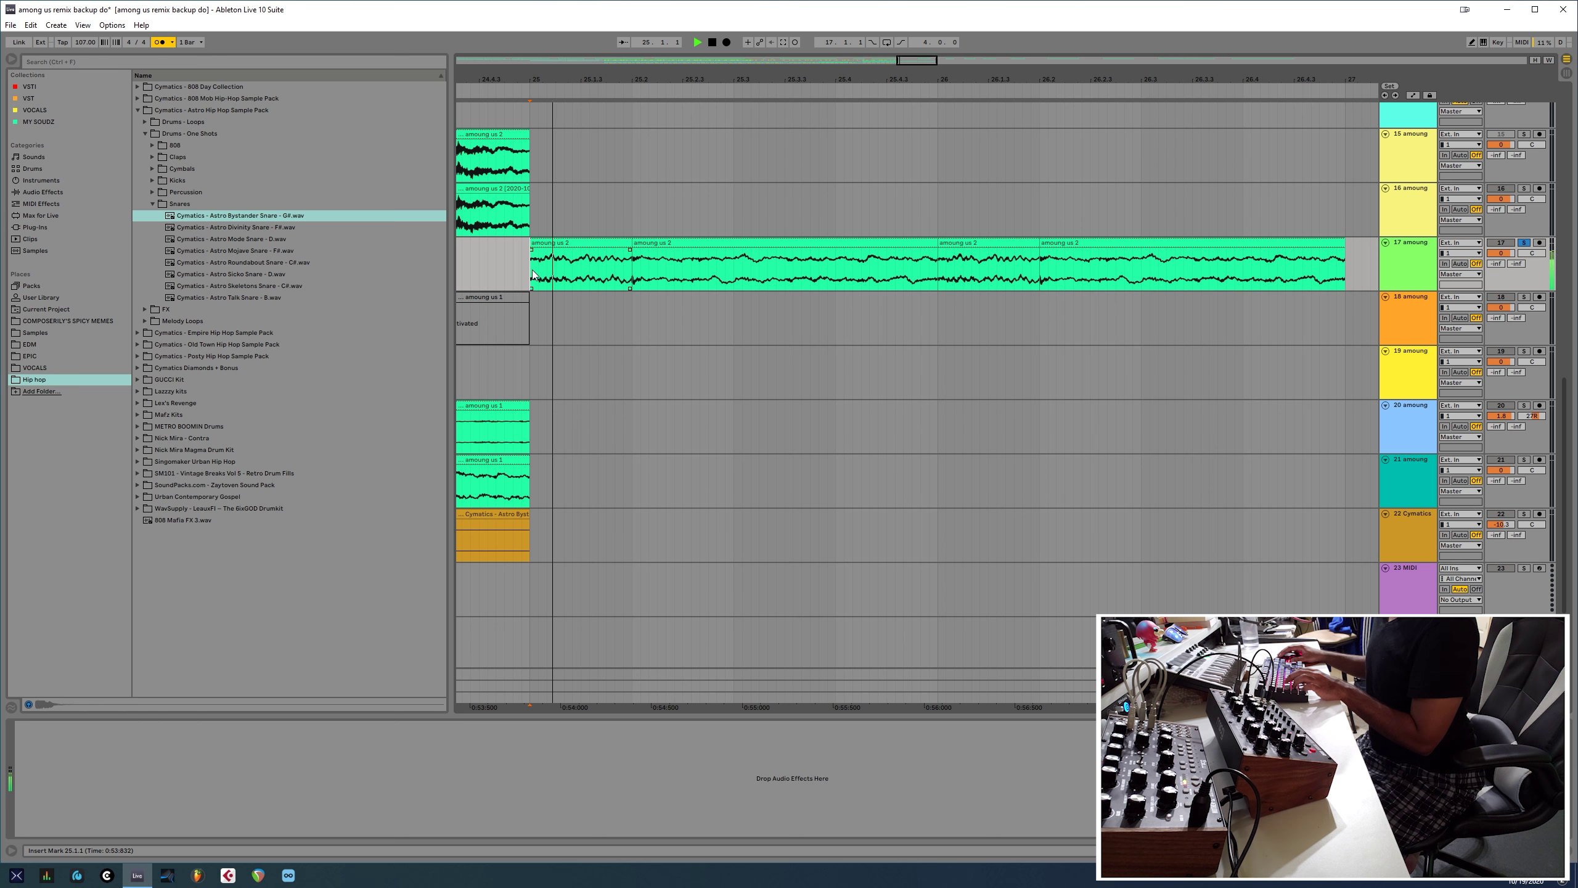
{"action": "left_click", "coordinate": [975, 242]}
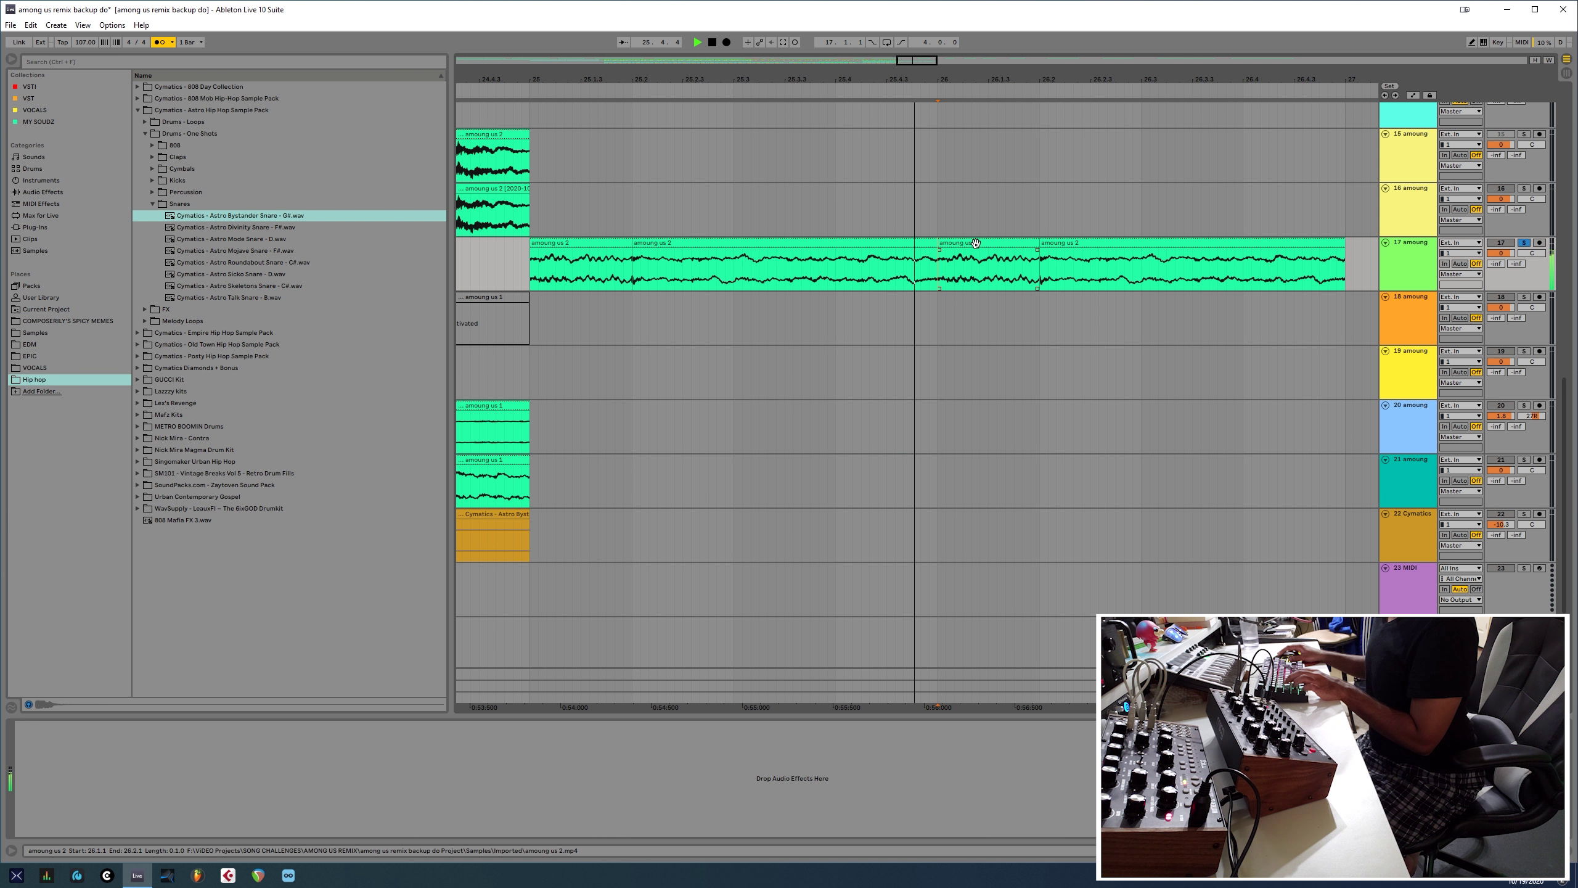
{"action": "double_click", "coordinate": [976, 242]}
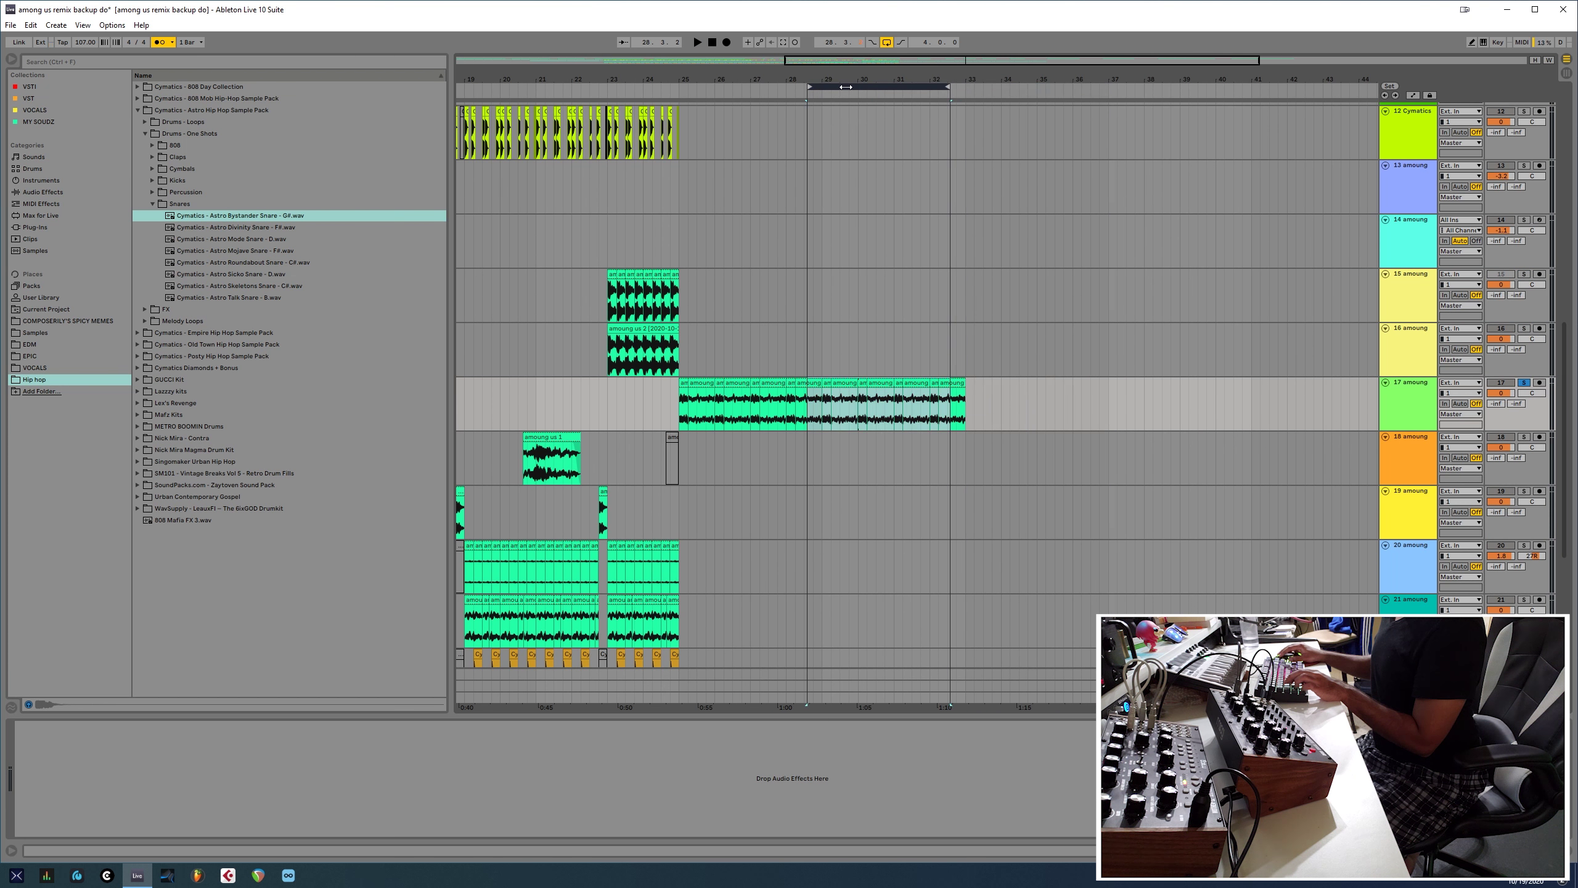
- Play the looped section of bars 33 to 37 starting at 34.4.1, and stop playback
{"action": "left_click", "coordinate": [773, 404]}
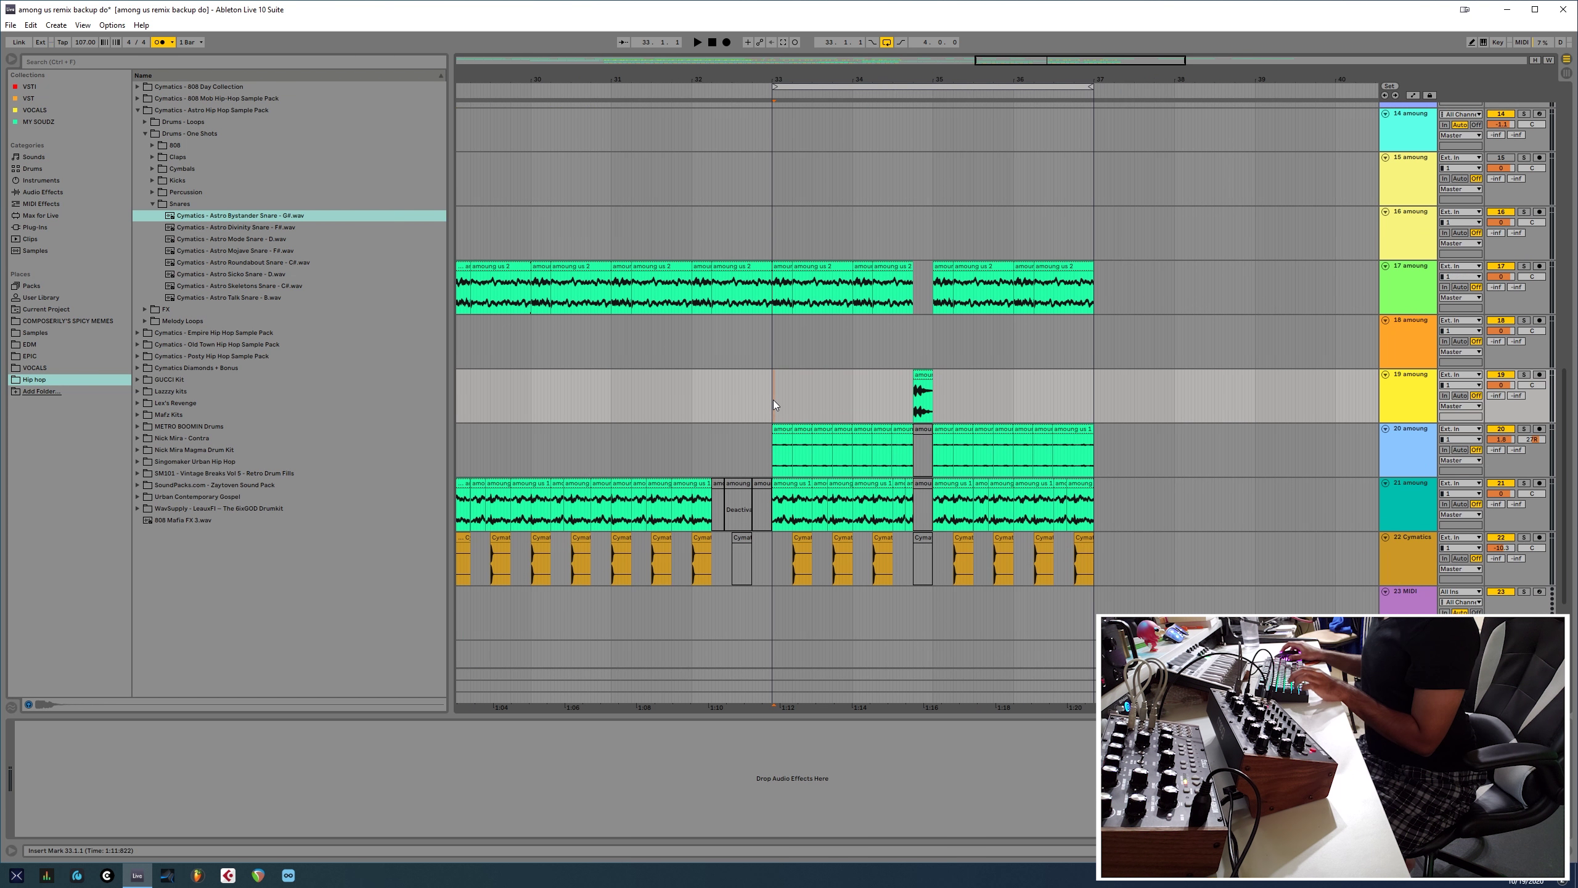
{"action": "scroll", "coordinate": [773, 400], "scroll_direction": "up", "scroll_amount": 3}
{"action": "scroll", "coordinate": [773, 400], "scroll_direction": "left", "scroll_amount": 3}
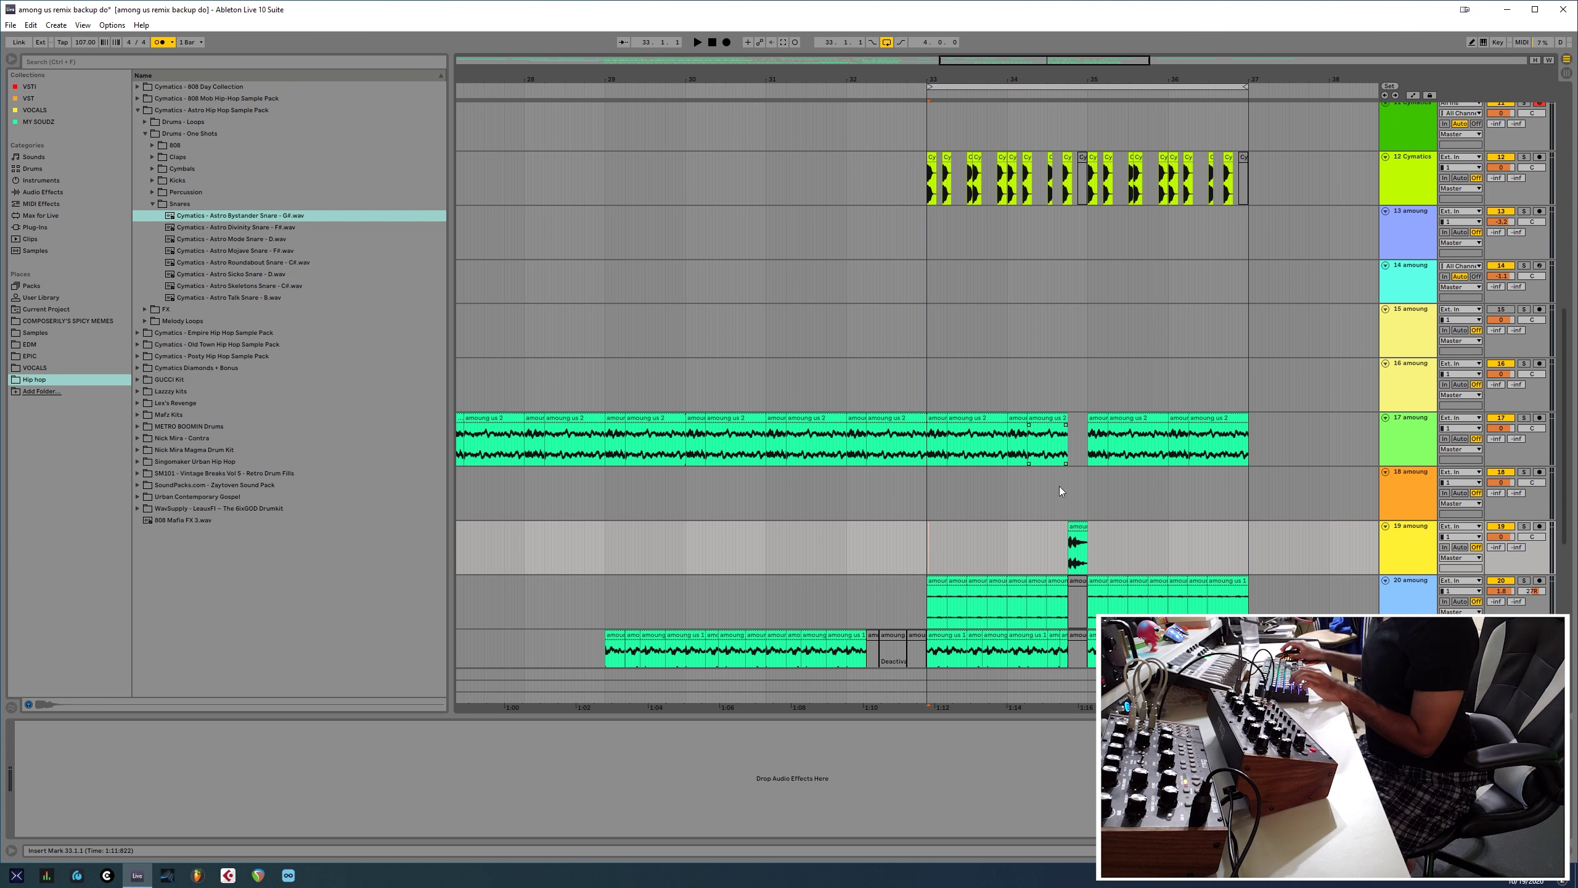
{"action": "scroll", "coordinate": [947, 399], "scroll_direction": "down", "scroll_amount": 6}
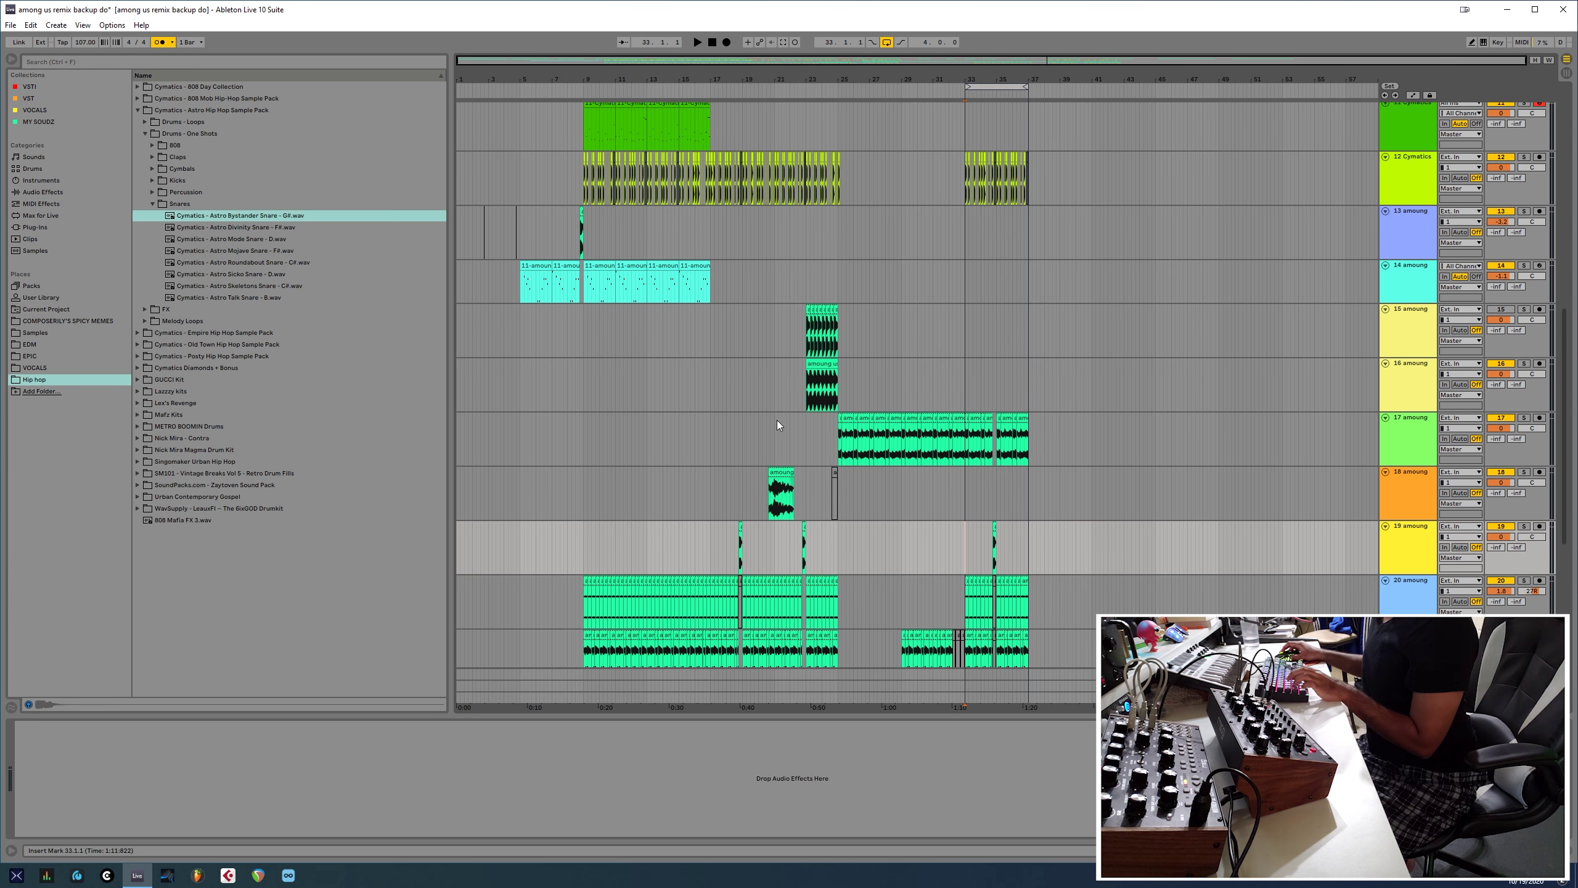
{"action": "scroll", "coordinate": [808, 436], "scroll_direction": "up", "scroll_amount": 6}
{"action": "left_click", "coordinate": [840, 501]}
{"action": "key", "text": "space"}
{"action": "scroll", "coordinate": [841, 501], "scroll_direction": "up", "scroll_amount": 2}
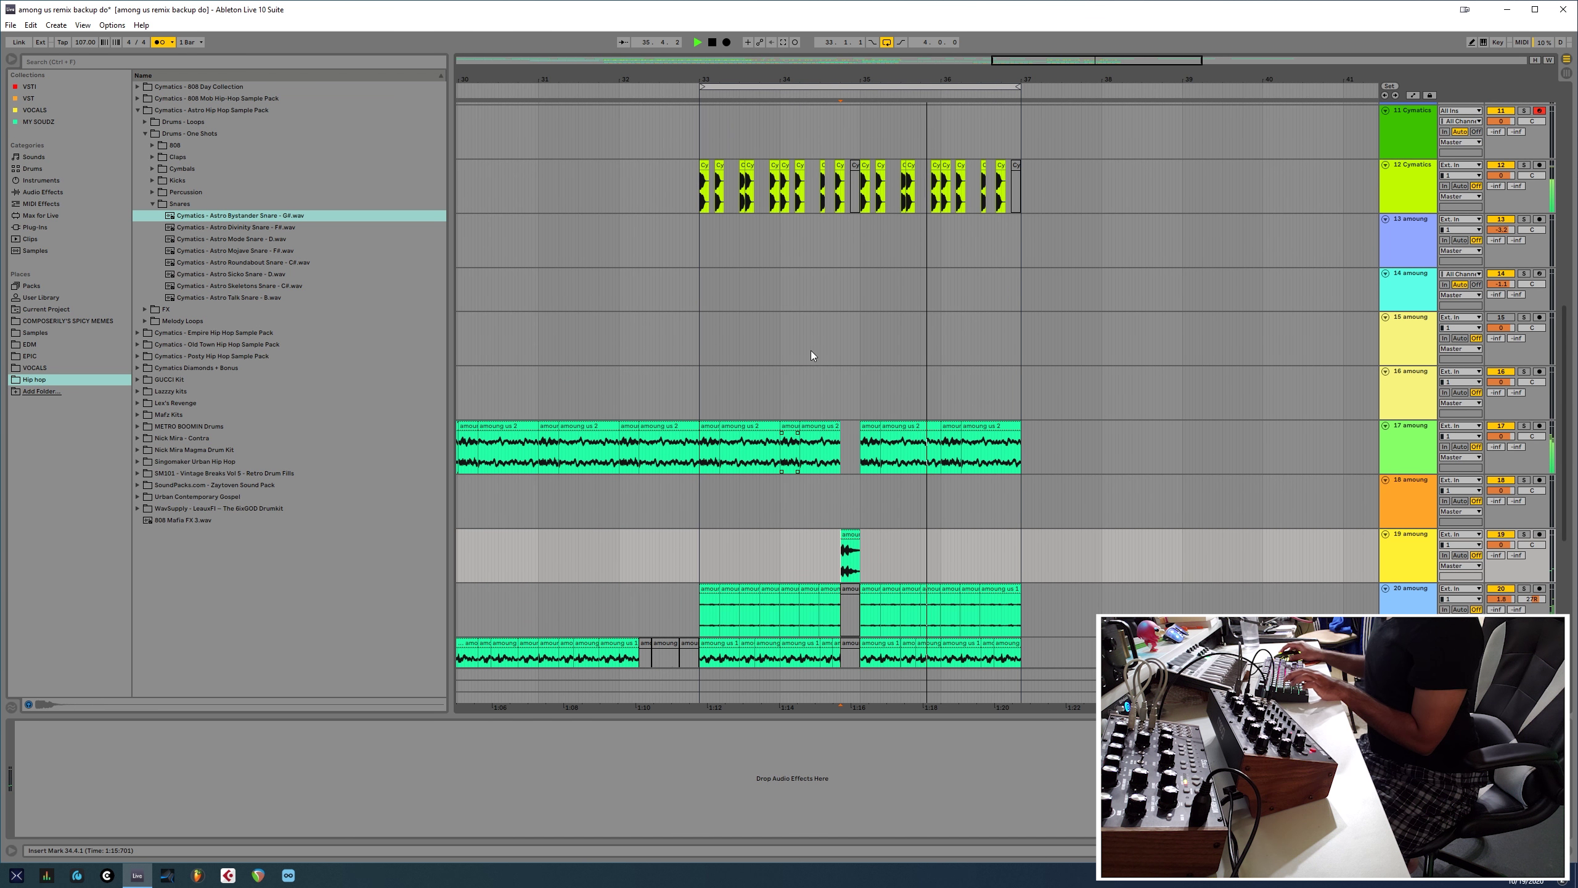
{"action": "scroll", "coordinate": [820, 472], "scroll_direction": "up", "scroll_amount": 4}
{"action": "scroll", "coordinate": [820, 472], "scroll_direction": "left", "scroll_amount": 2}
{"action": "scroll", "coordinate": [1342, 353], "scroll_direction": "up", "scroll_amount": 3}
{"action": "key", "text": "space"}
- Audition the "amoung us 1" clip on track 20 around bar 33 and close its sample details
{"action": "scroll", "coordinate": [932, 552], "scroll_direction": "down", "scroll_amount": 5}
{"action": "scroll", "coordinate": [932, 552], "scroll_direction": "left", "scroll_amount": 1}
{"action": "scroll", "coordinate": [932, 551], "scroll_direction": "up", "scroll_amount": 3}
{"action": "left_click", "coordinate": [788, 240]}
{"action": "key", "text": "space"}
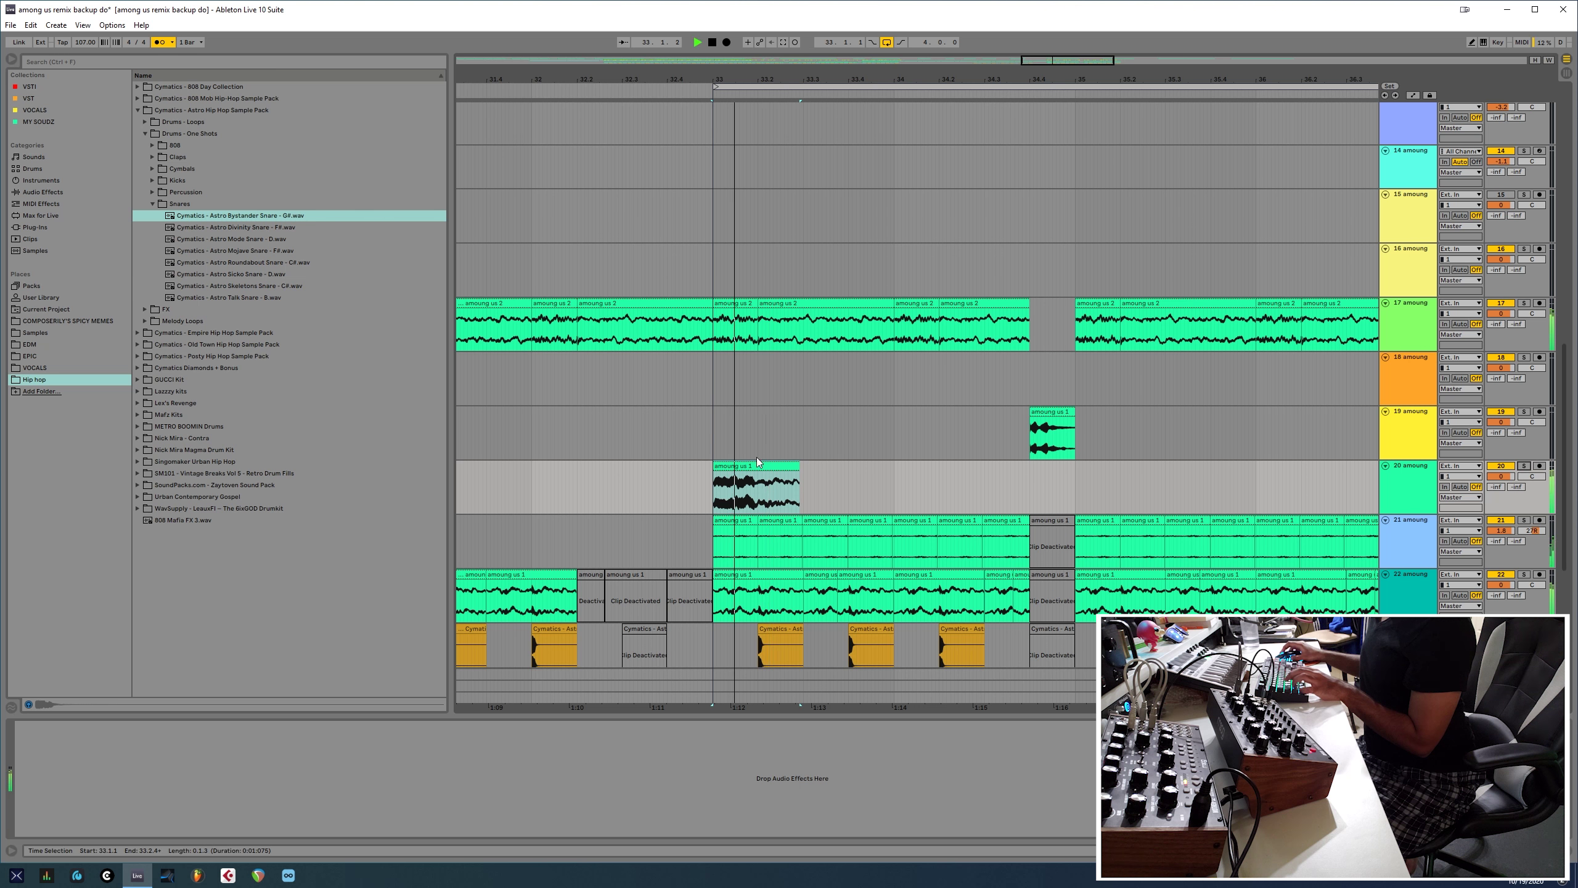
{"action": "scroll", "coordinate": [757, 457], "scroll_direction": "up", "scroll_amount": 3}
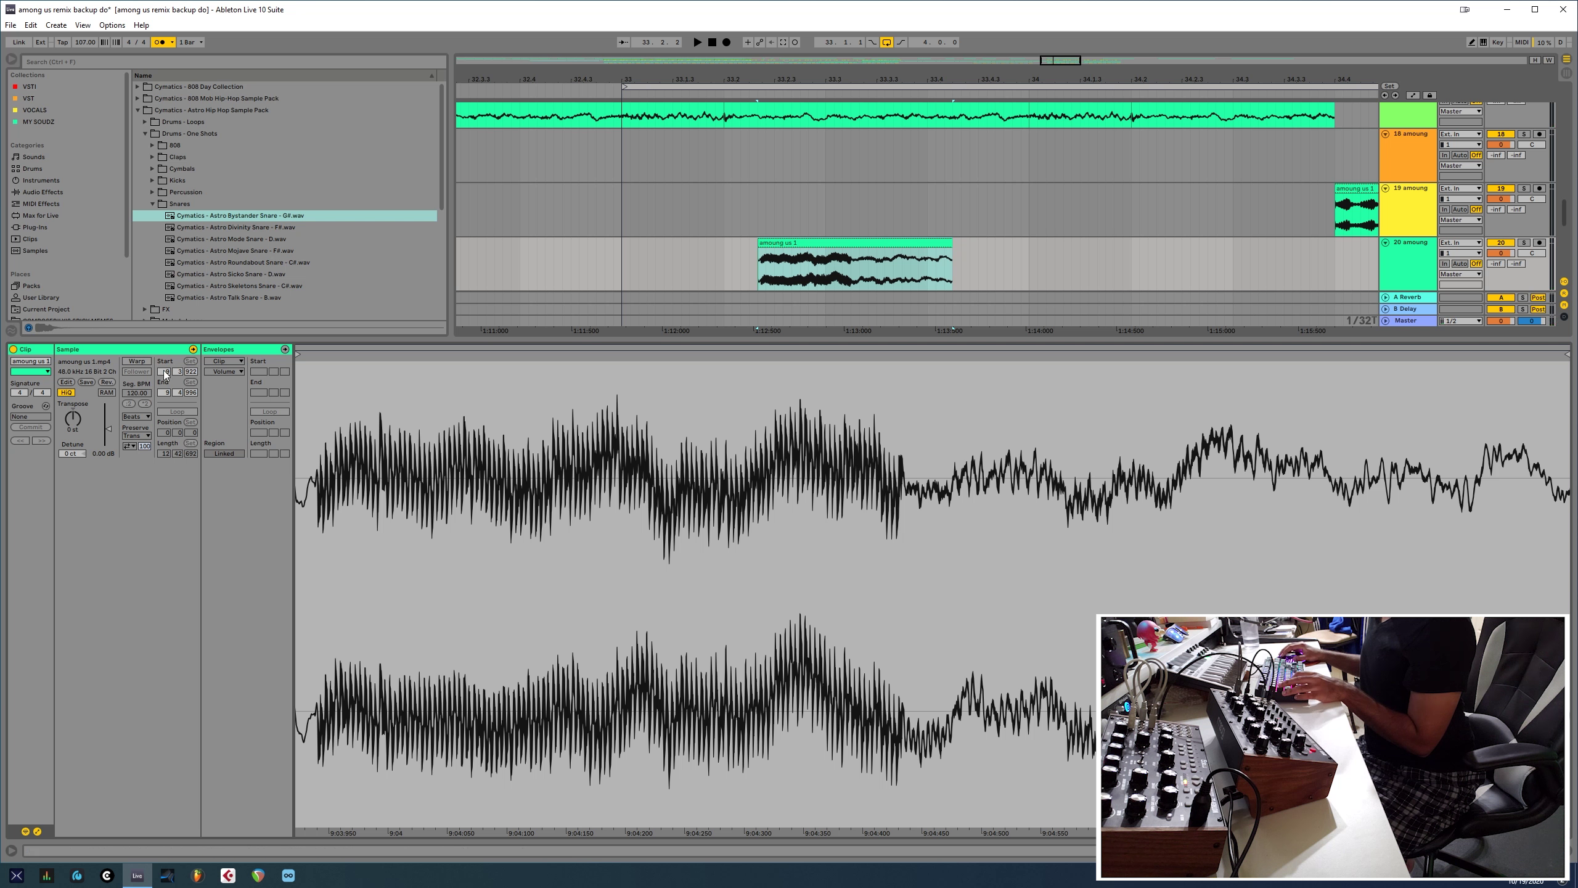
{"action": "key", "text": "shift+Tab"}
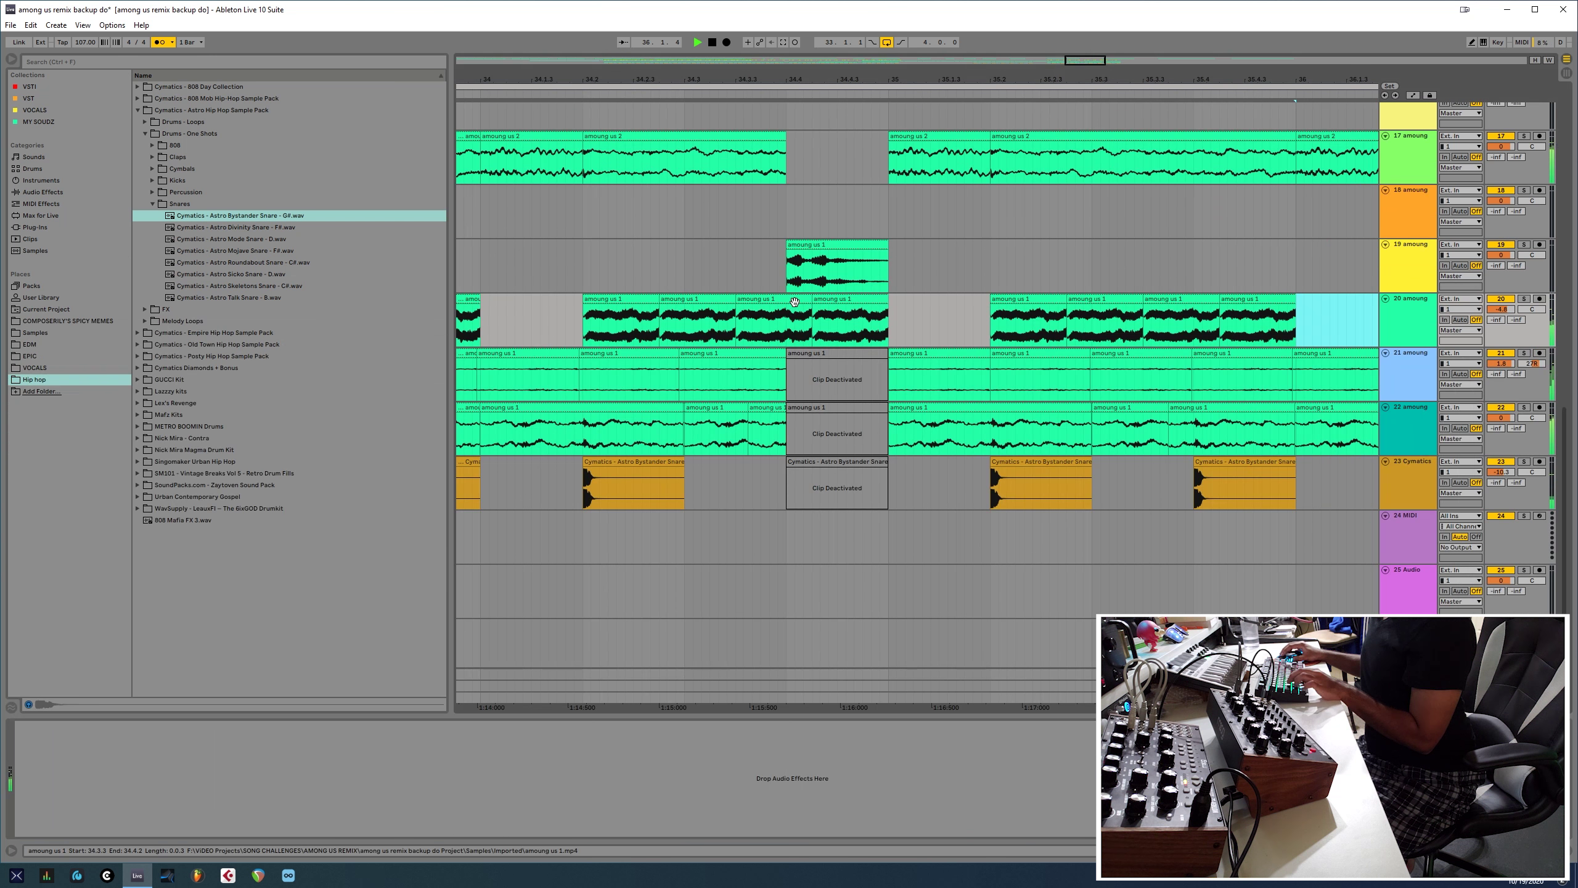
{"action": "scroll", "coordinate": [939, 278], "scroll_direction": "up", "scroll_amount": 3}
{"action": "scroll", "coordinate": [938, 278], "scroll_direction": "down", "scroll_amount": 5}
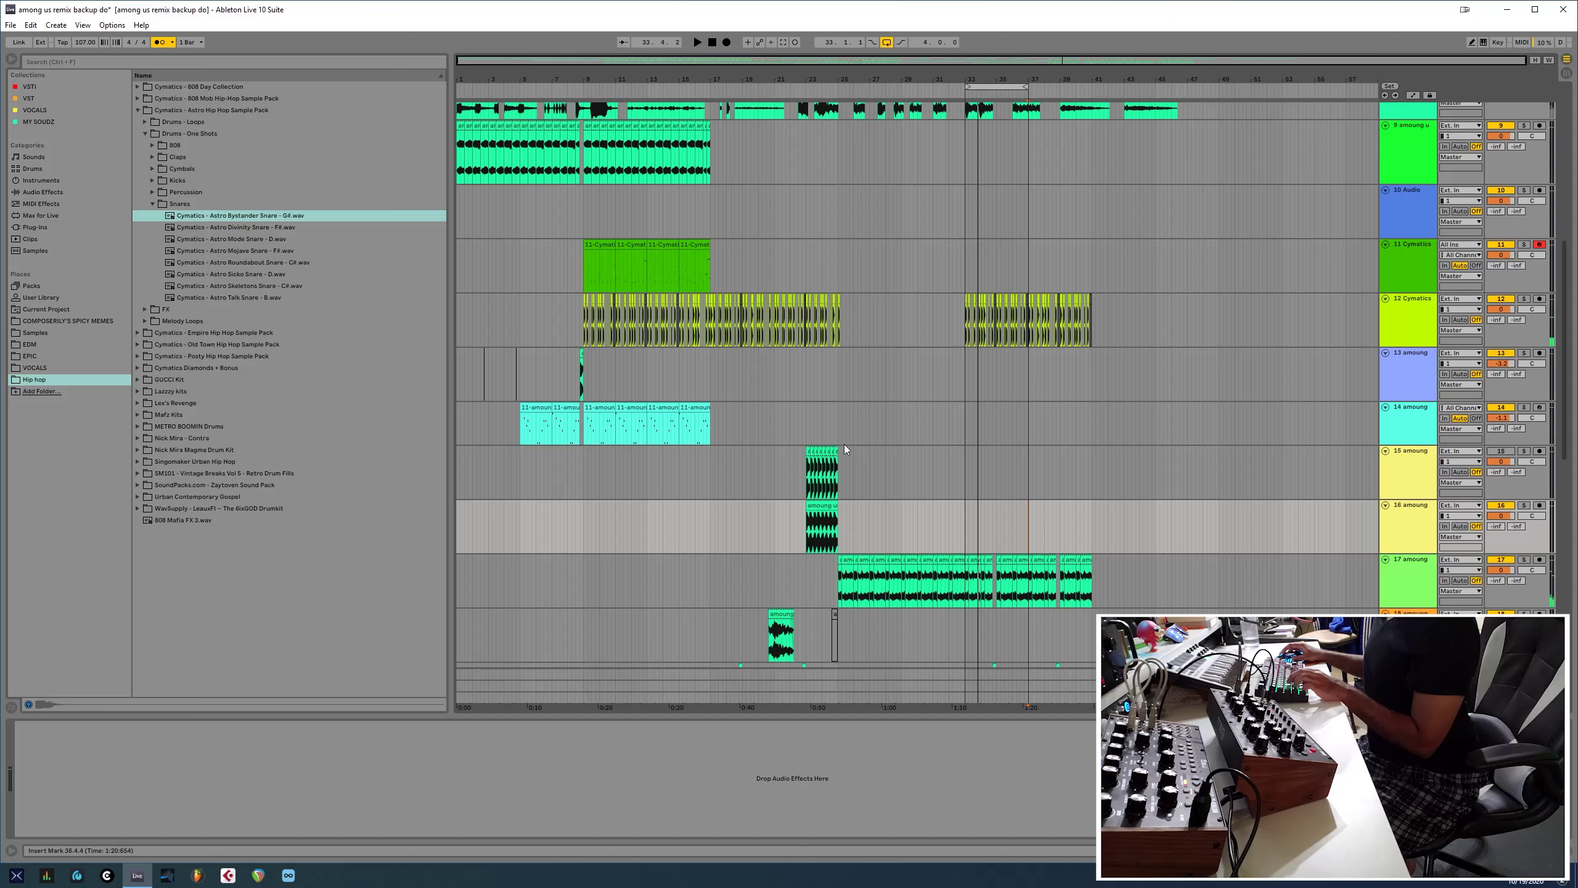
- Transpose the notes in the first bar of the Astro Gazing 808 MIDI clip on track 11 down five semitones
{"action": "left_click_drag", "start_coordinate": [285, 562], "coordinate": [891, 666]}
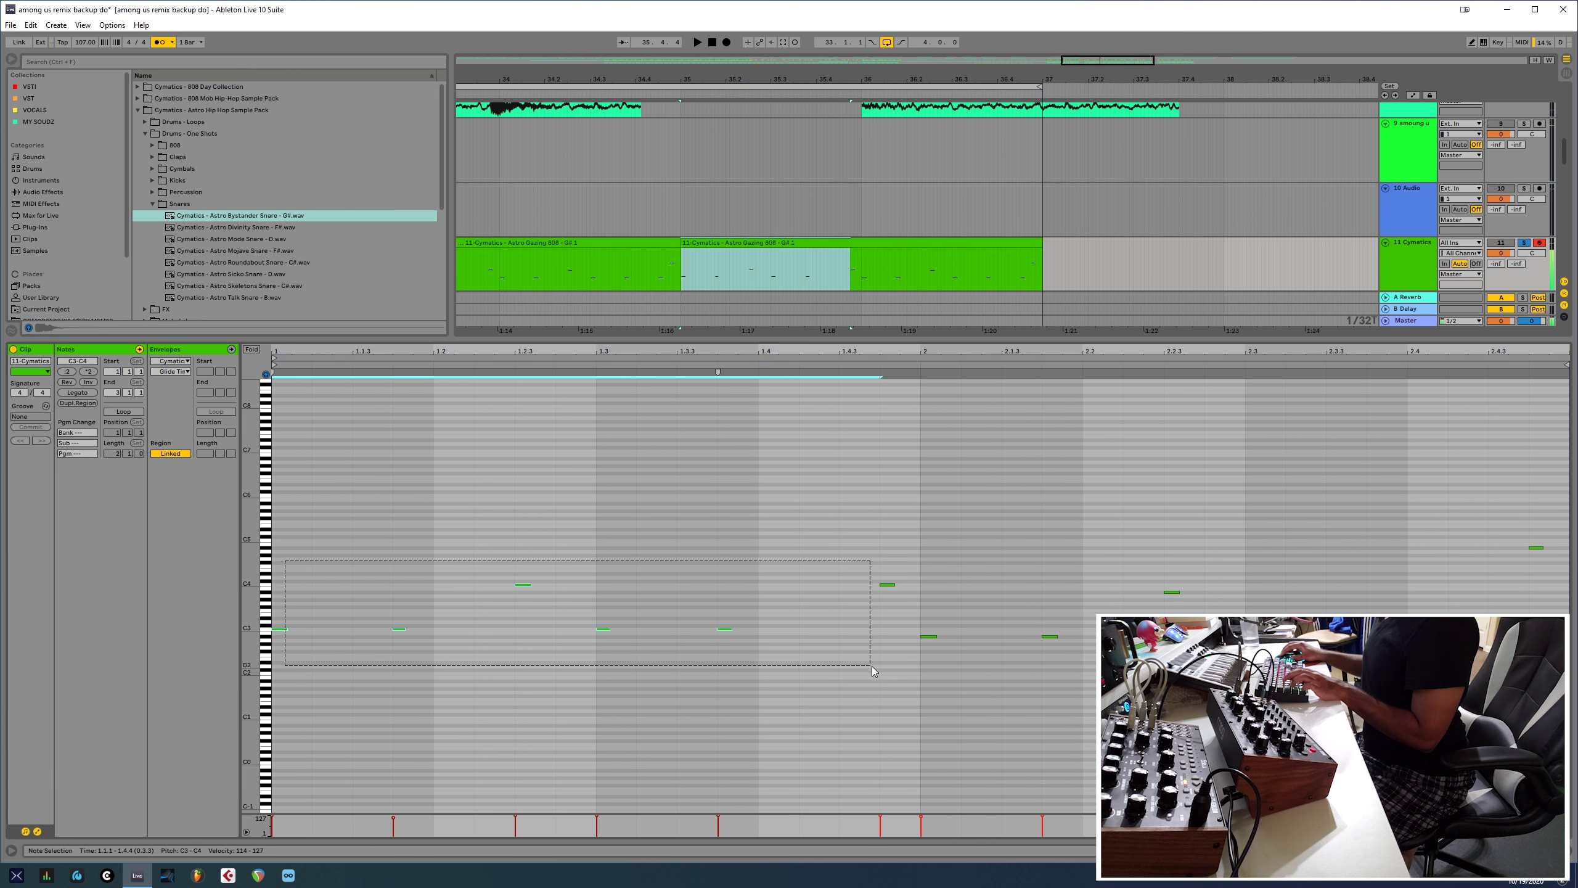
{"action": "key", "text": "Down"}
{"action": "key", "text": "Down"}
{"action": "key", "text": "Down"}
{"action": "key", "text": "Down"}
{"action": "key", "text": "Down"}
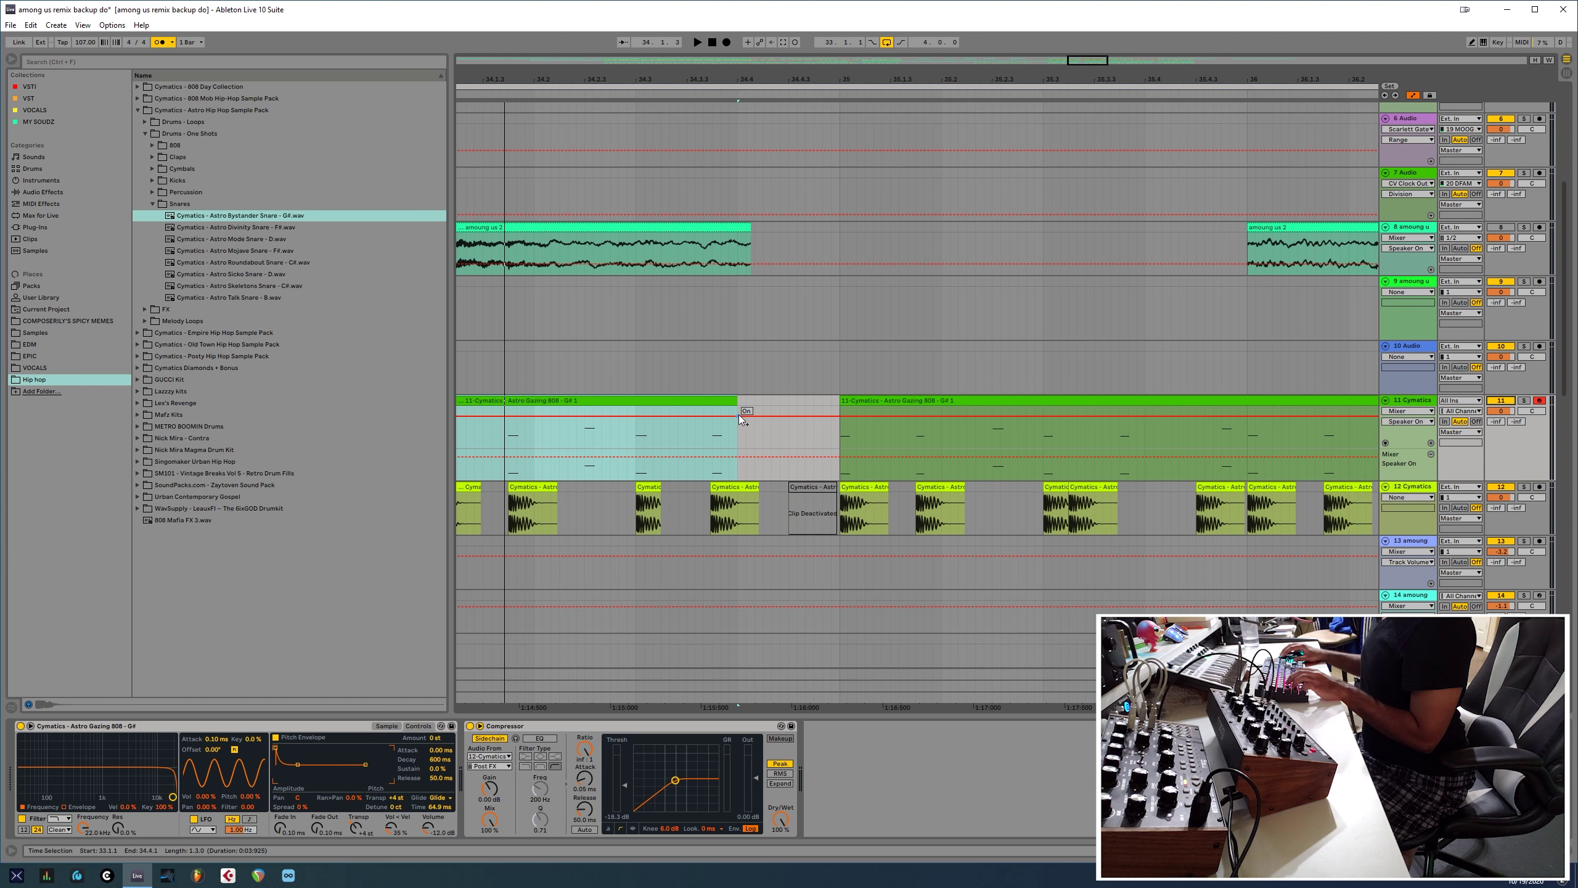
- Set track 11's Speaker On automation to off in the gap before bar 35, hide automation and play from bar 33
{"action": "left_click", "coordinate": [755, 415]}
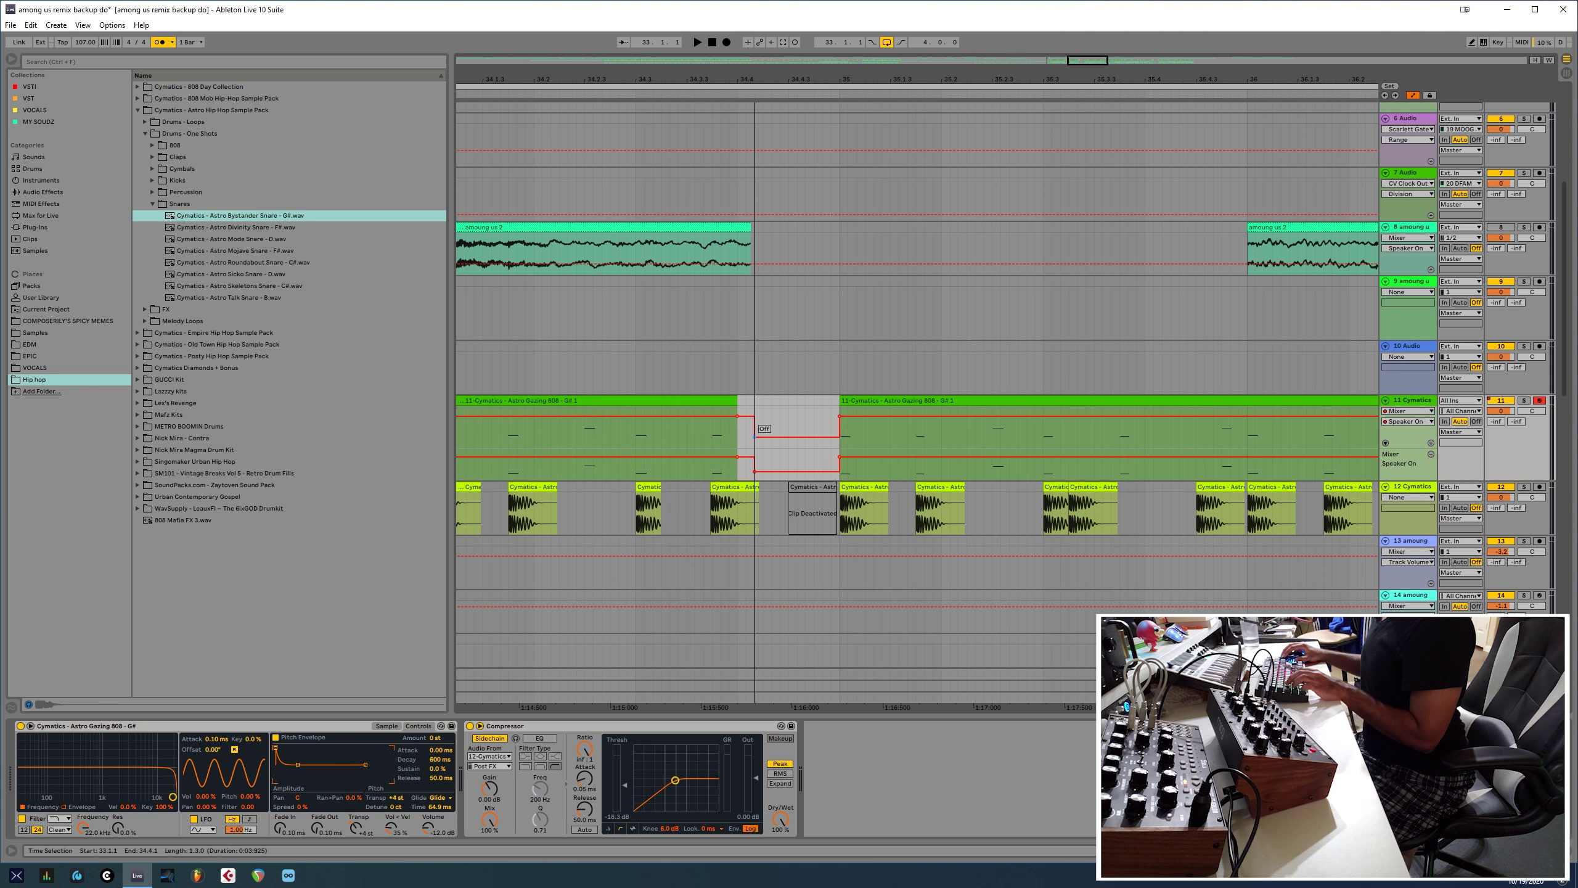
{"action": "key", "text": "a"}
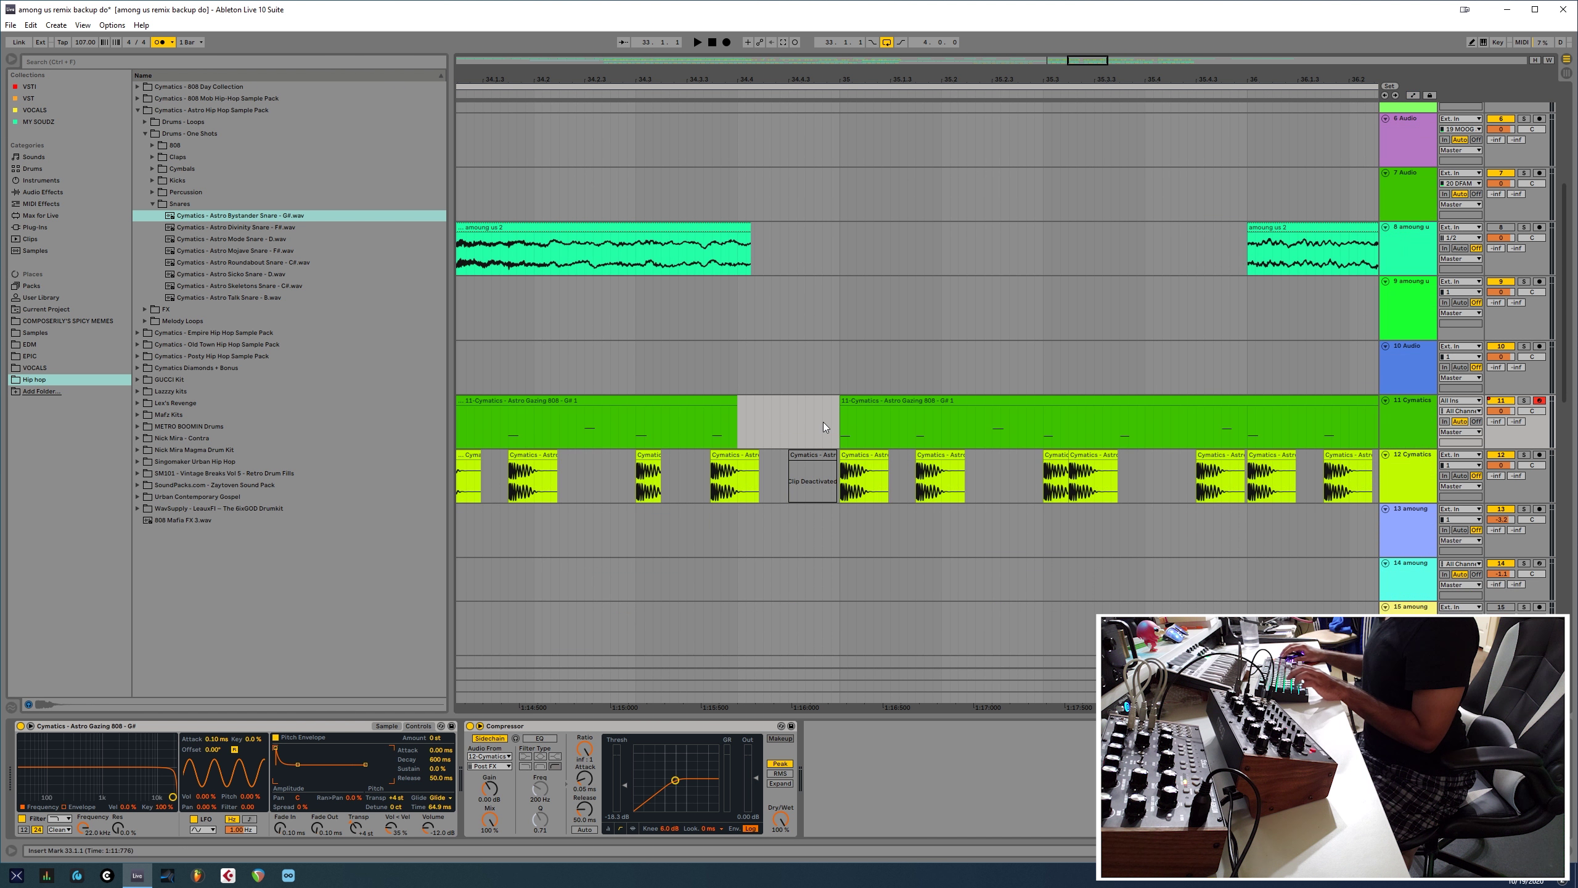
{"action": "key", "text": "space"}
- Select the last Astro Gazing 808 clip on track 11 at its end point, 40.4.4
{"action": "key", "text": "minus"}
{"action": "key", "text": "minus"}
{"action": "key", "text": "minus"}
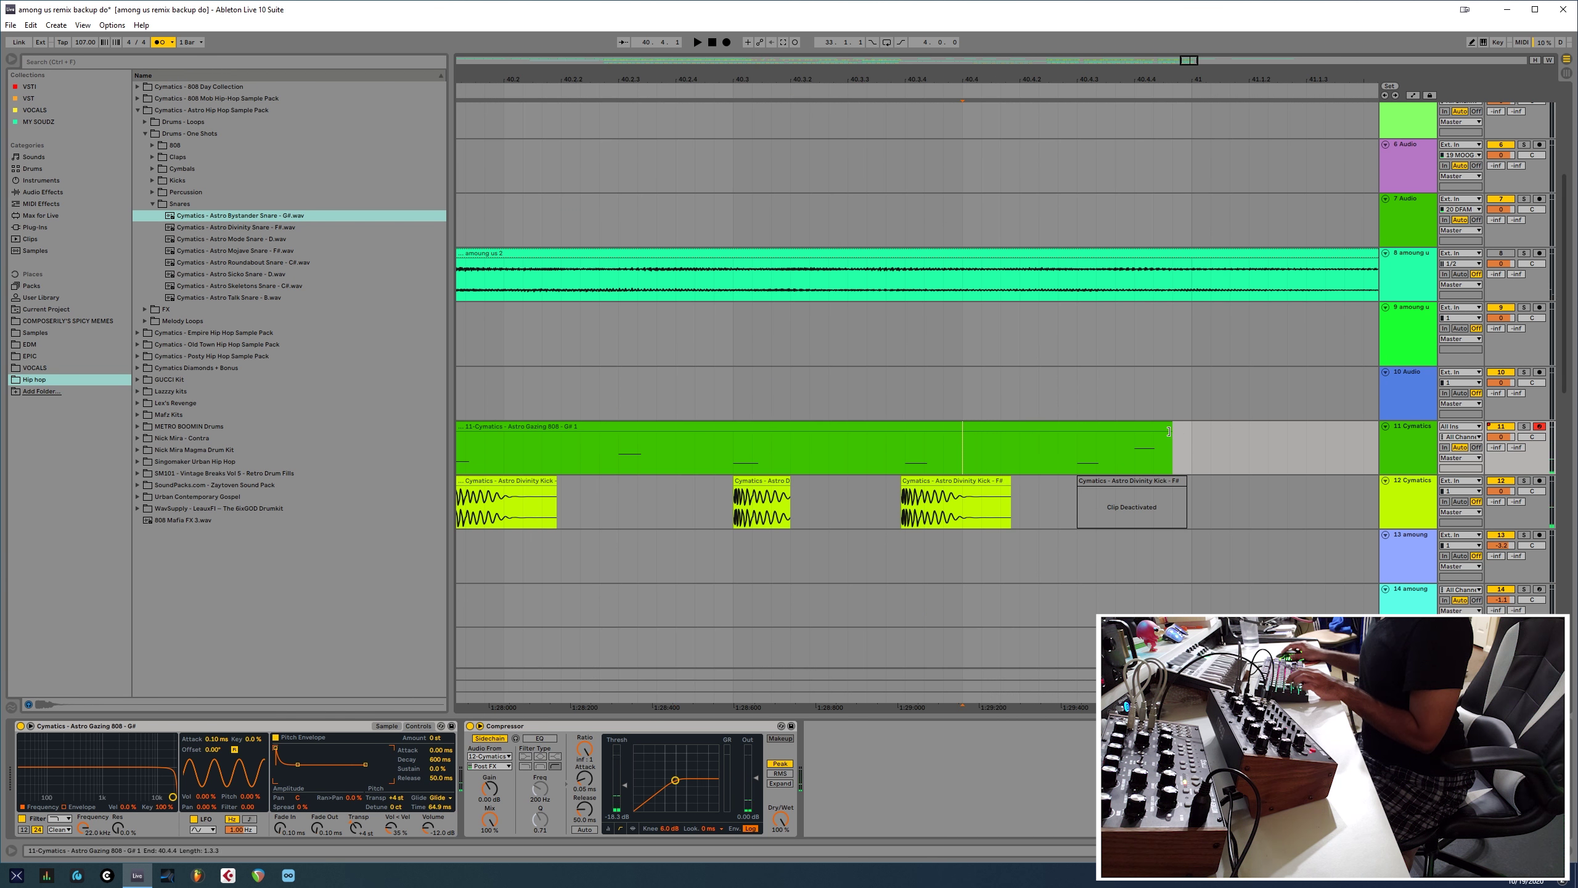
{"action": "left_click", "coordinate": [1171, 434]}
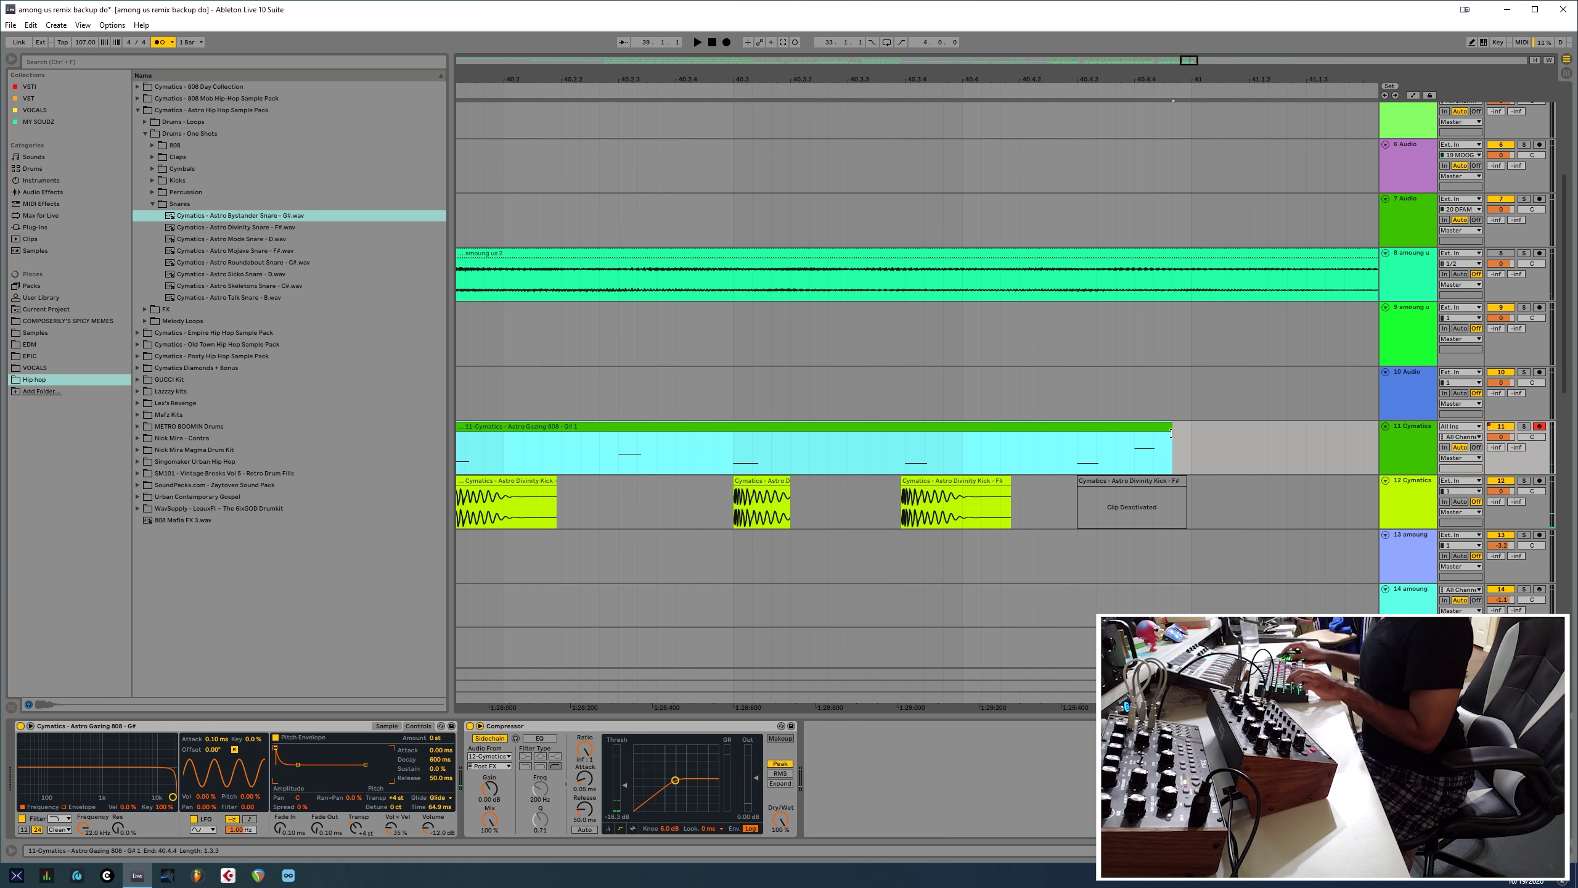